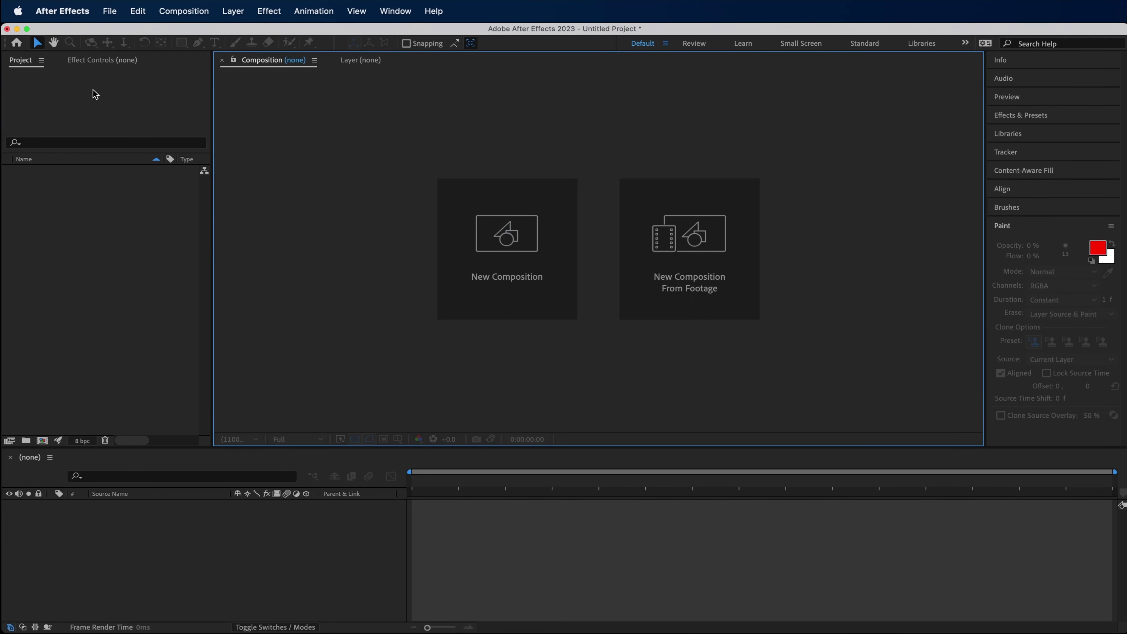
# Go to the Home screen and browse recent projects like Glitchy Glowing Logo Reveal 2 and Class_2
pyautogui.click(16, 43)
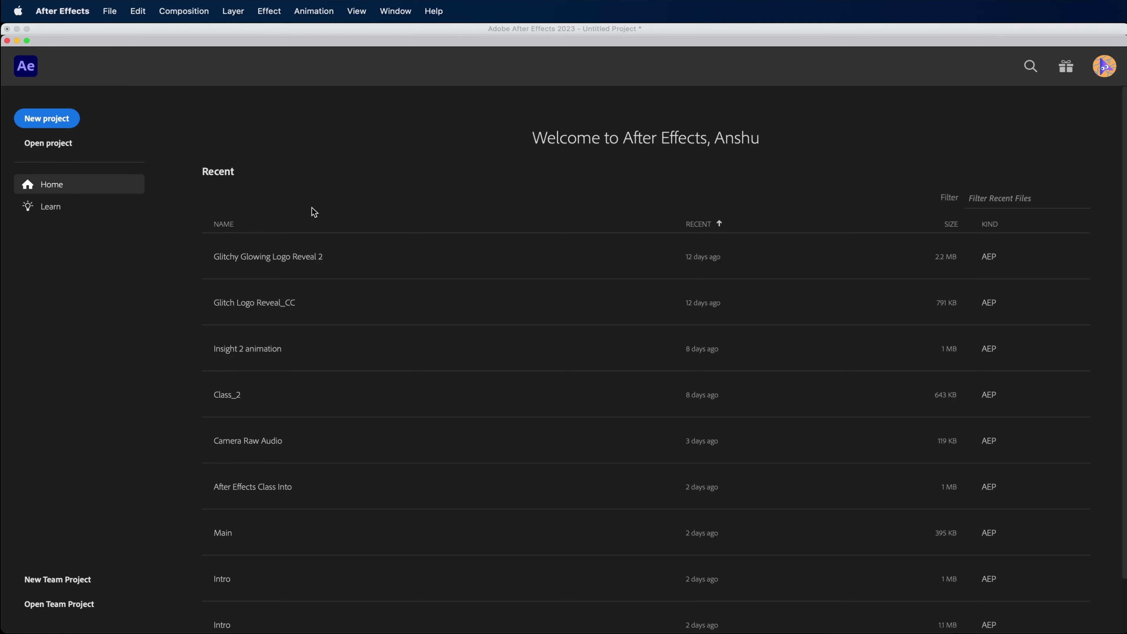
pyautogui.scroll(-2, 319, 299)
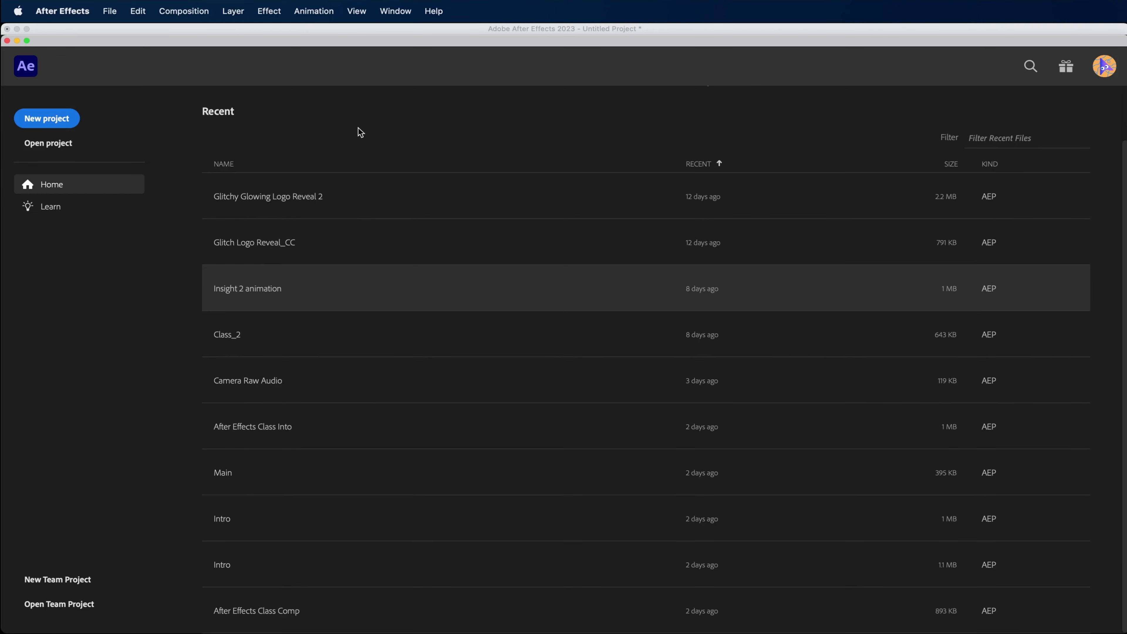
pyautogui.scroll(2, 226, 164)
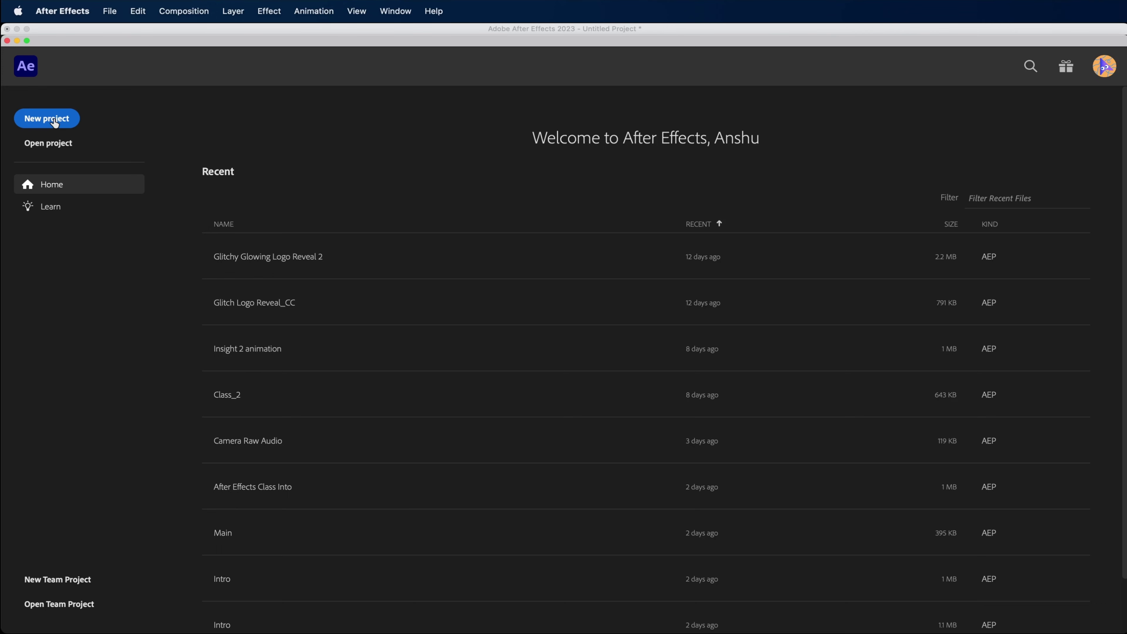
pyautogui.click(48, 143)
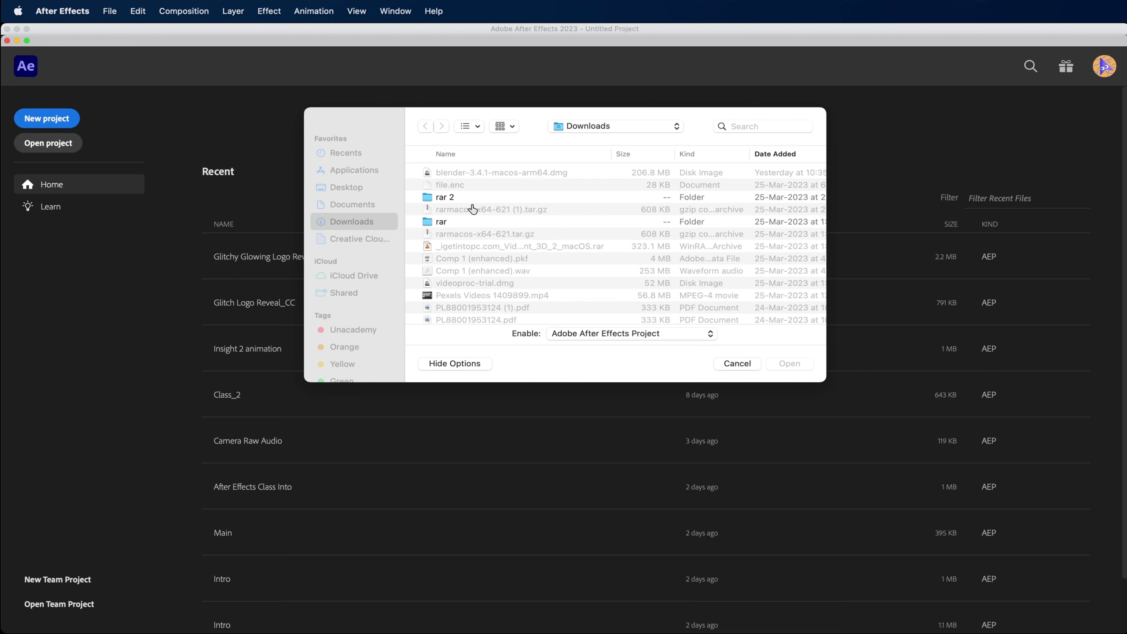
pyautogui.click(717, 363)
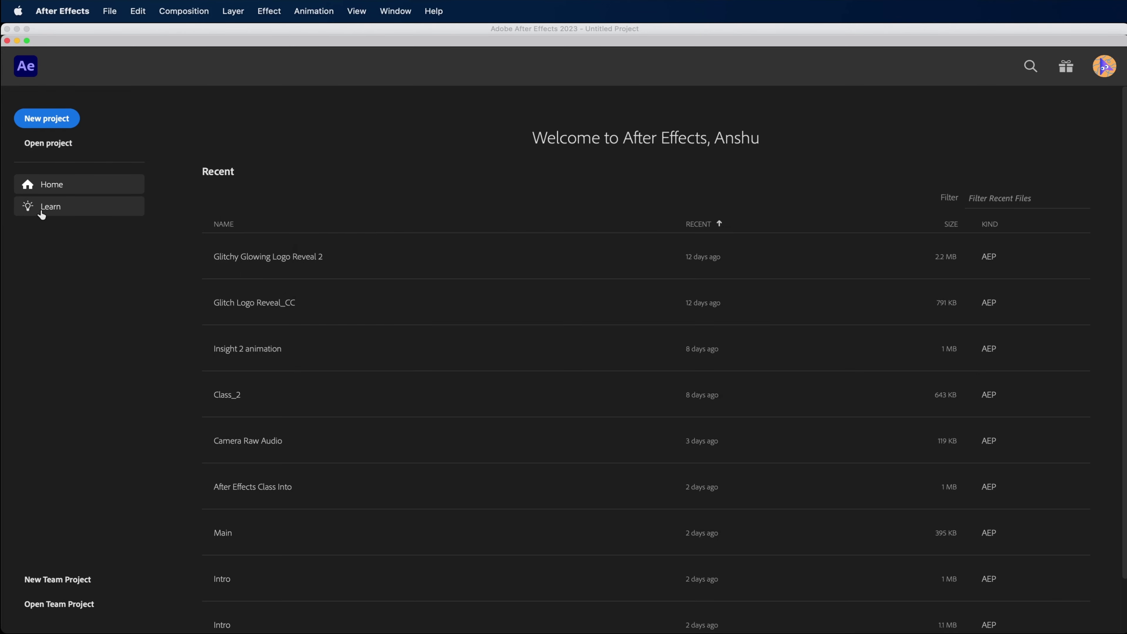
# Show the Learn page and browse tutorials such as Keyframe animation
pyautogui.click(54, 212)
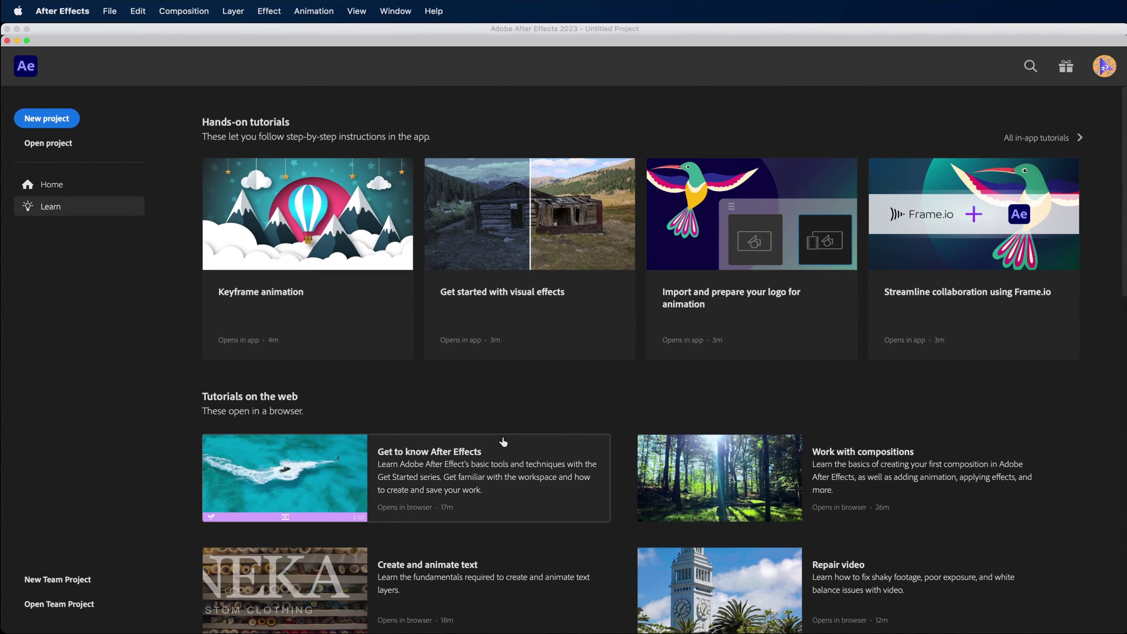
pyautogui.scroll(-5, 504, 441)
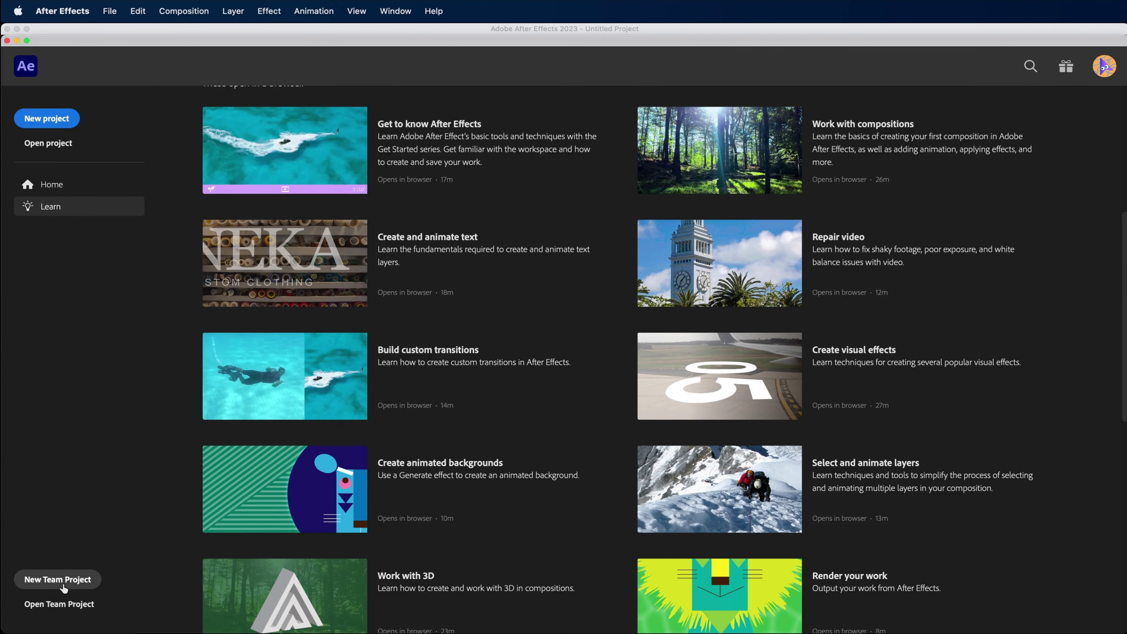
pyautogui.scroll(7, 112, 491)
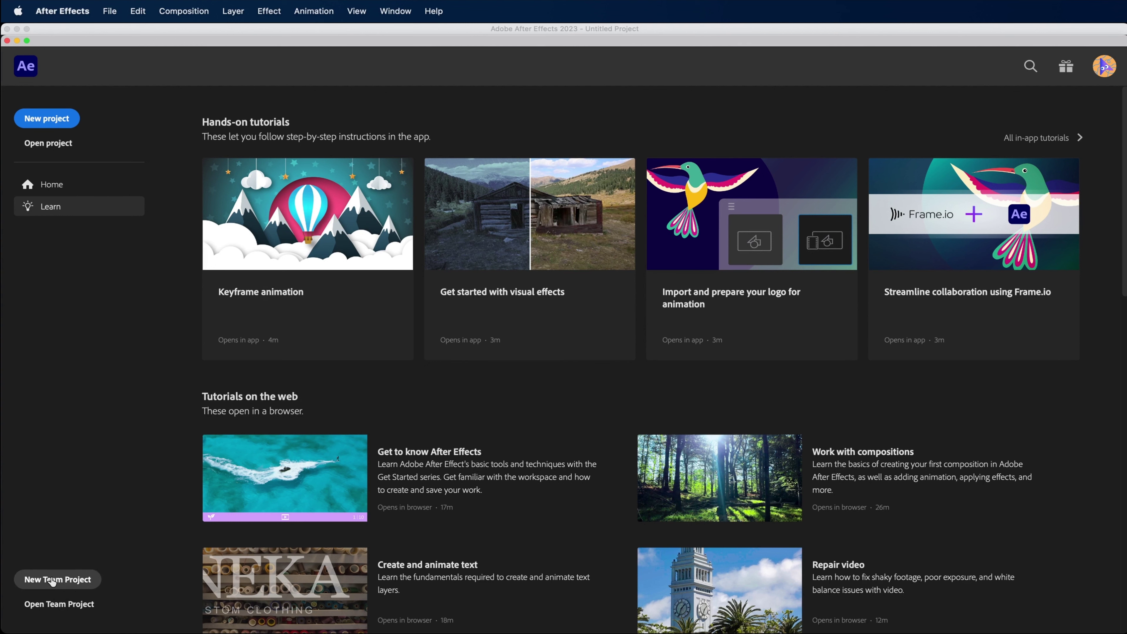
# Inspect the New Team Project fields and Edit Collaborators dialog, then close without creating one
pyautogui.click(53, 579)
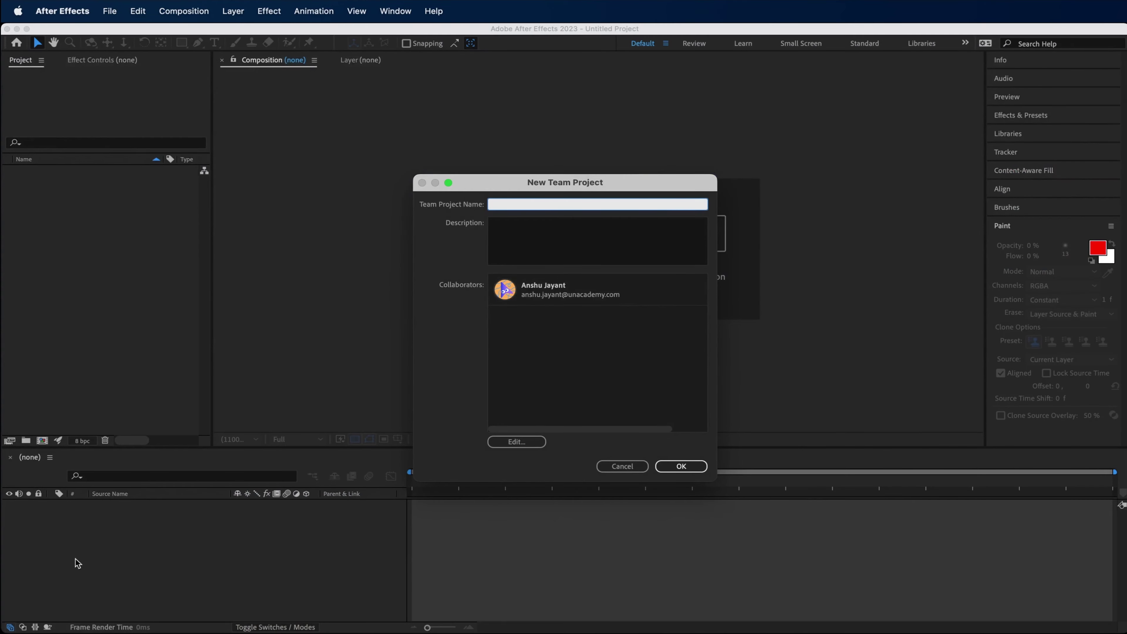
pyautogui.click(529, 246)
pyautogui.click(506, 204)
pyautogui.click(527, 244)
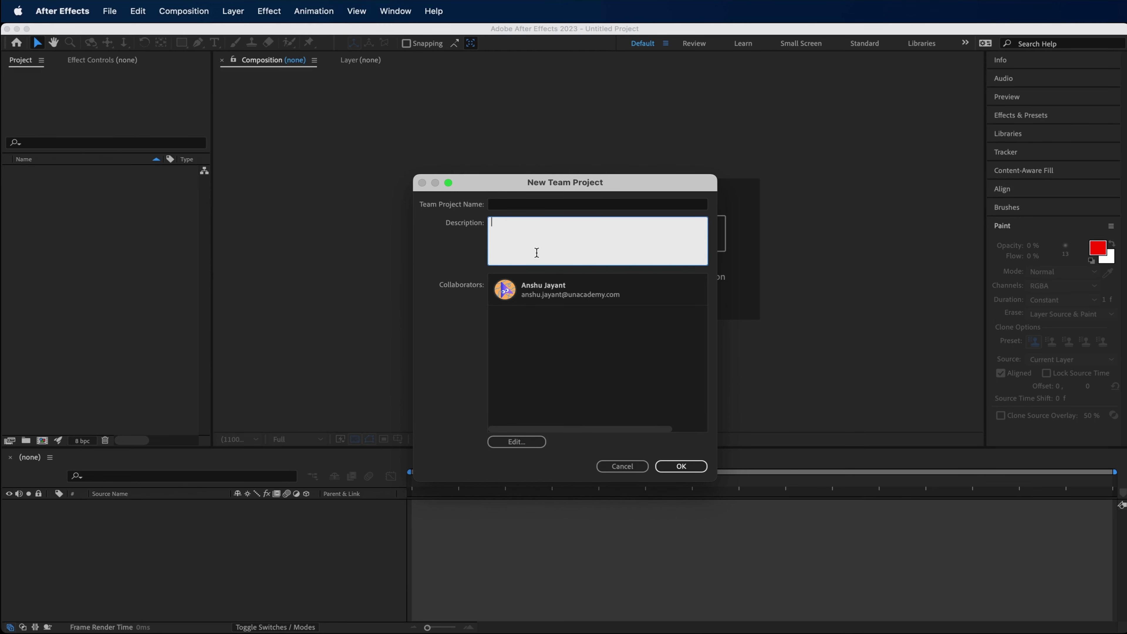
pyautogui.click(575, 333)
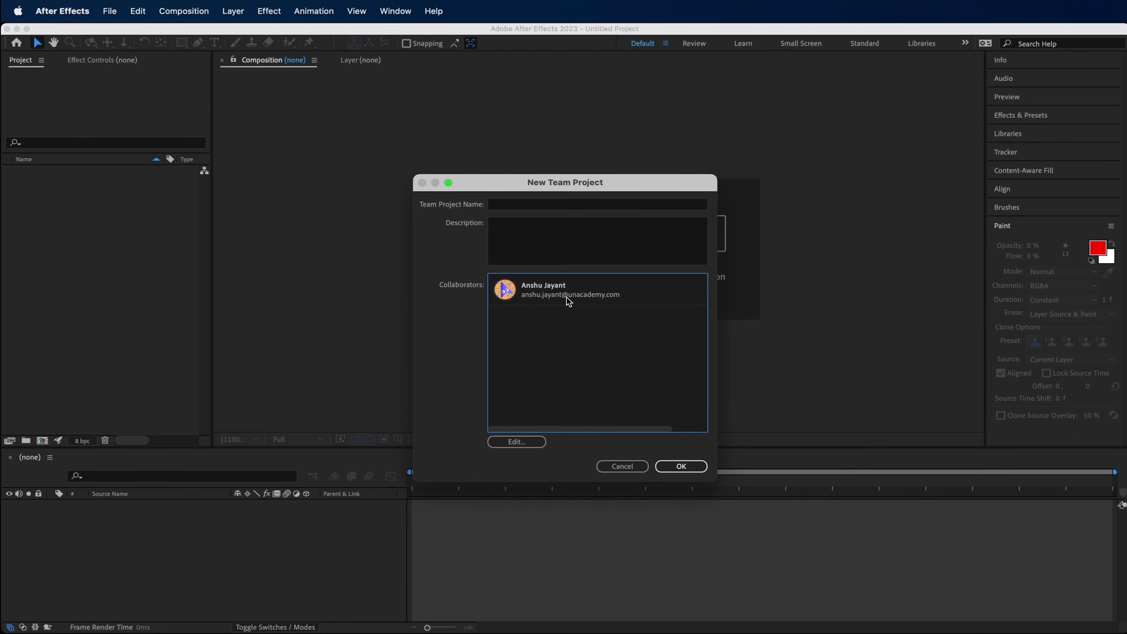
pyautogui.click(520, 445)
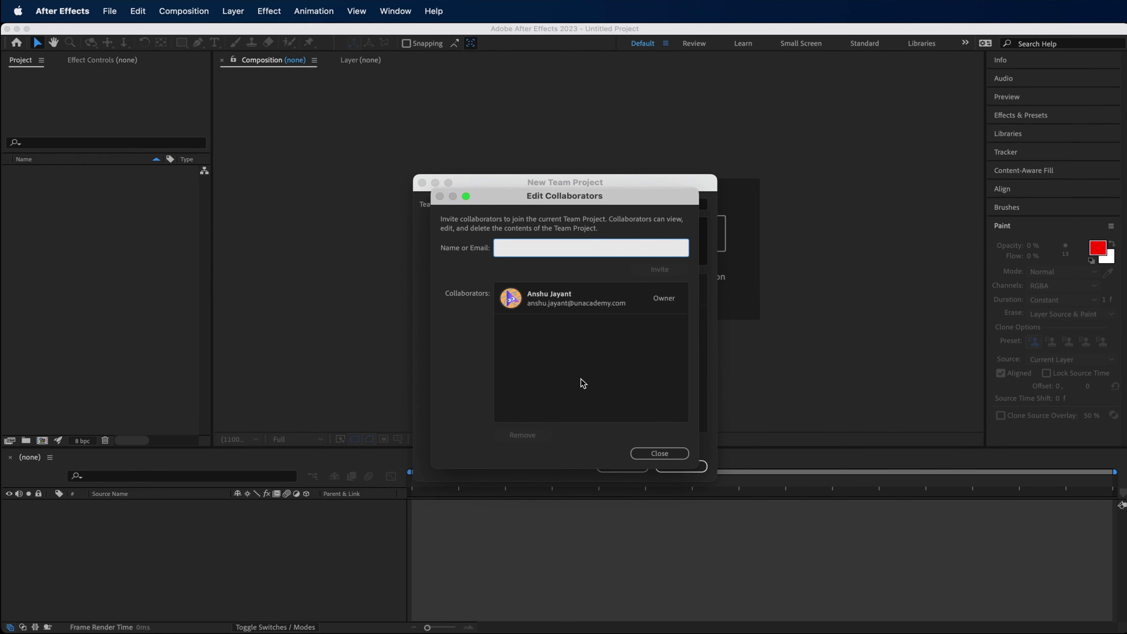
pyautogui.click(571, 368)
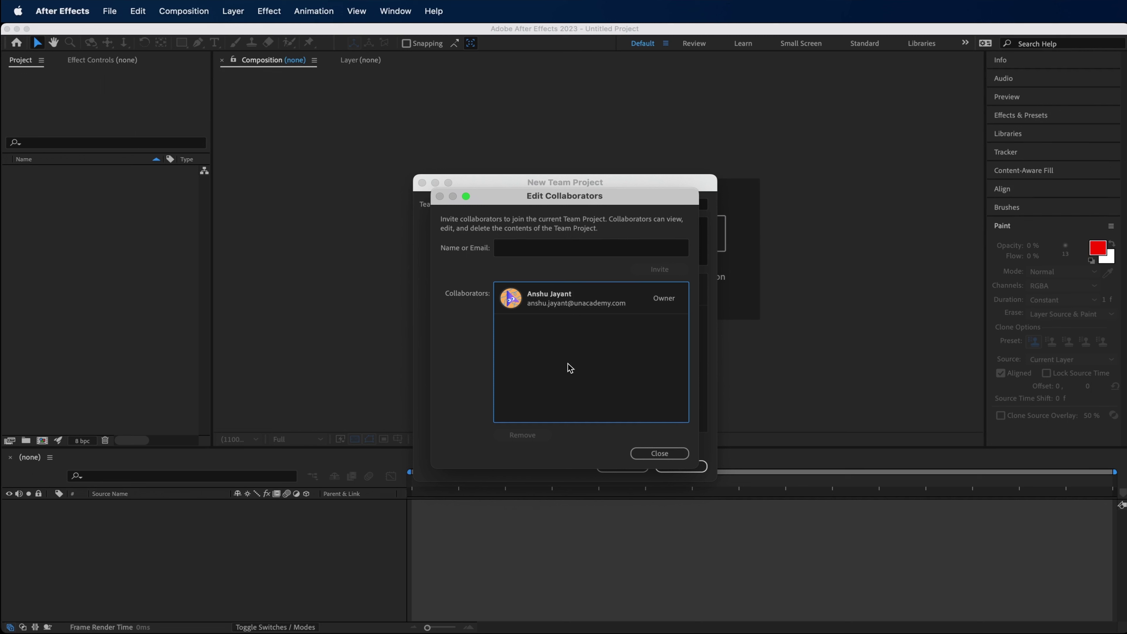
pyautogui.click(661, 453)
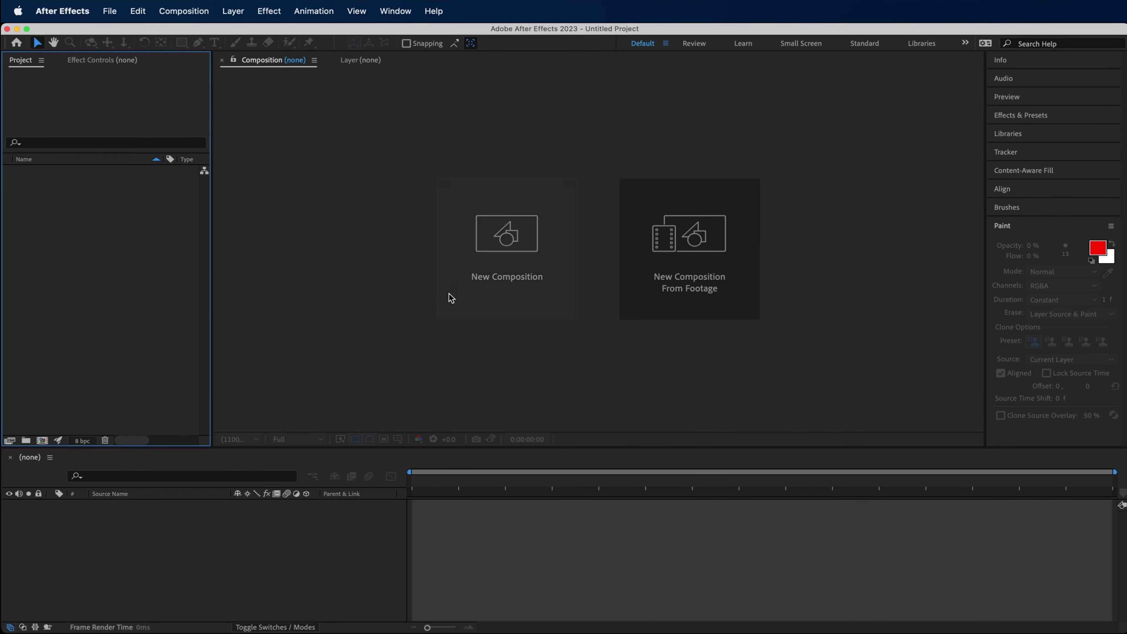
# Create Comp 1 with default HD settings: 1920x1080, 29.97 fps, 10 seconds
pyautogui.click(501, 243)
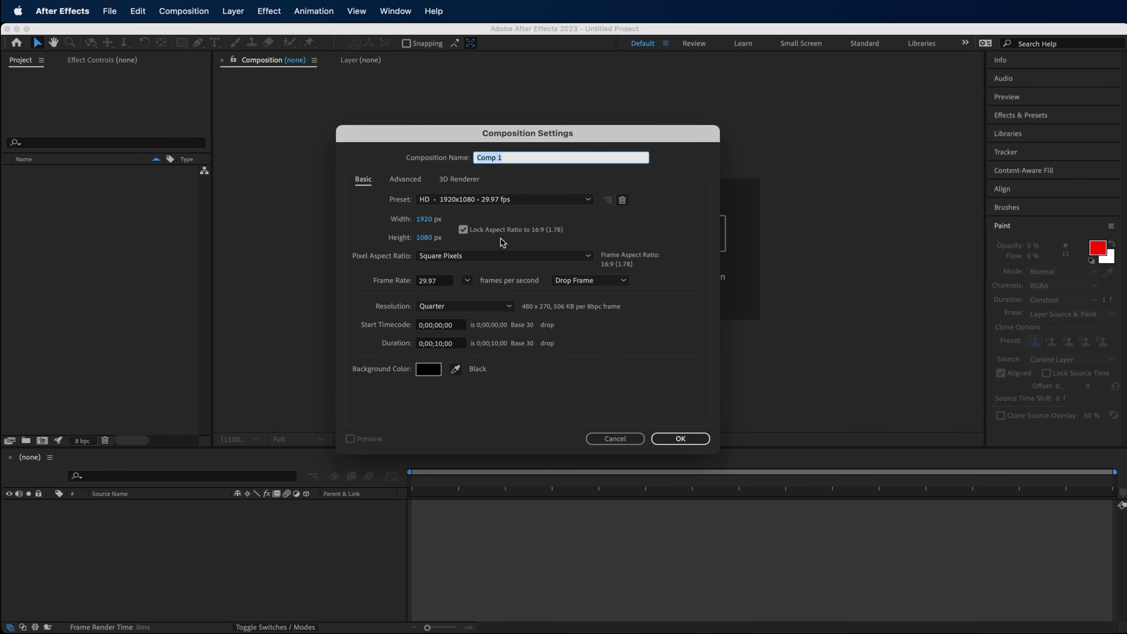
pyautogui.press('Return')
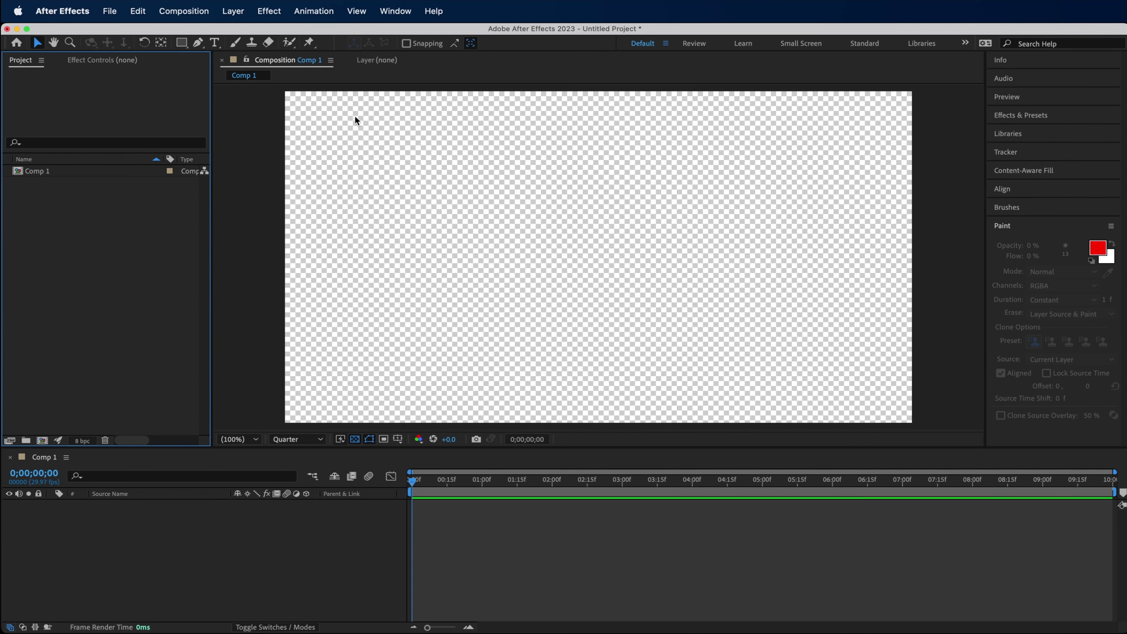
pyautogui.click(510, 320)
pyautogui.click(149, 540)
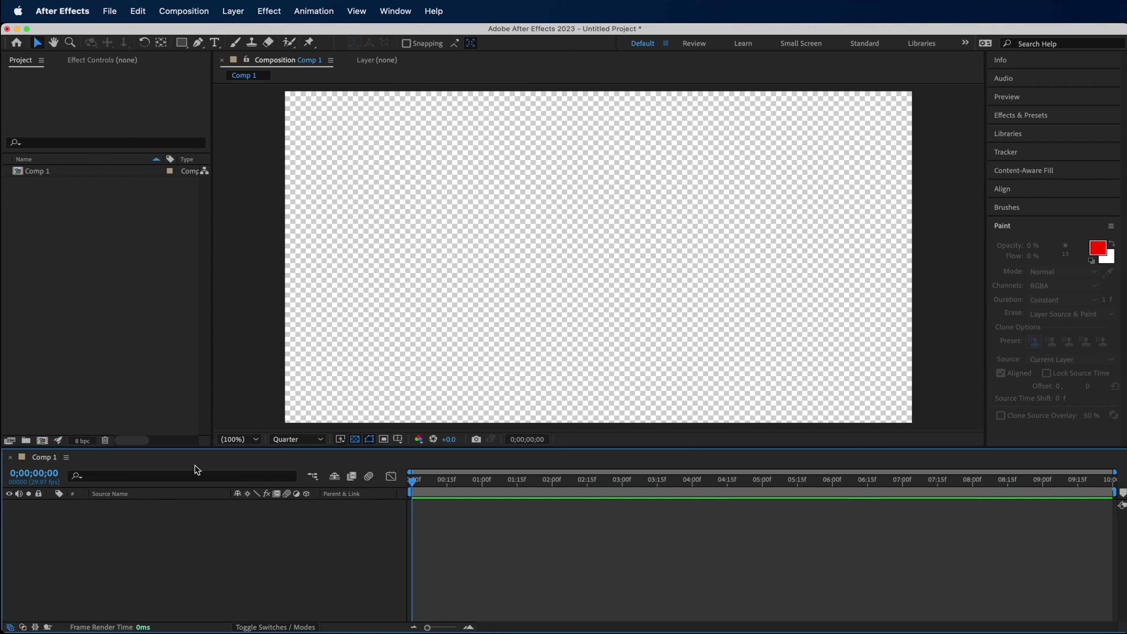
pyautogui.click(233, 10)
pyautogui.click(229, 10)
pyautogui.click(240, 8)
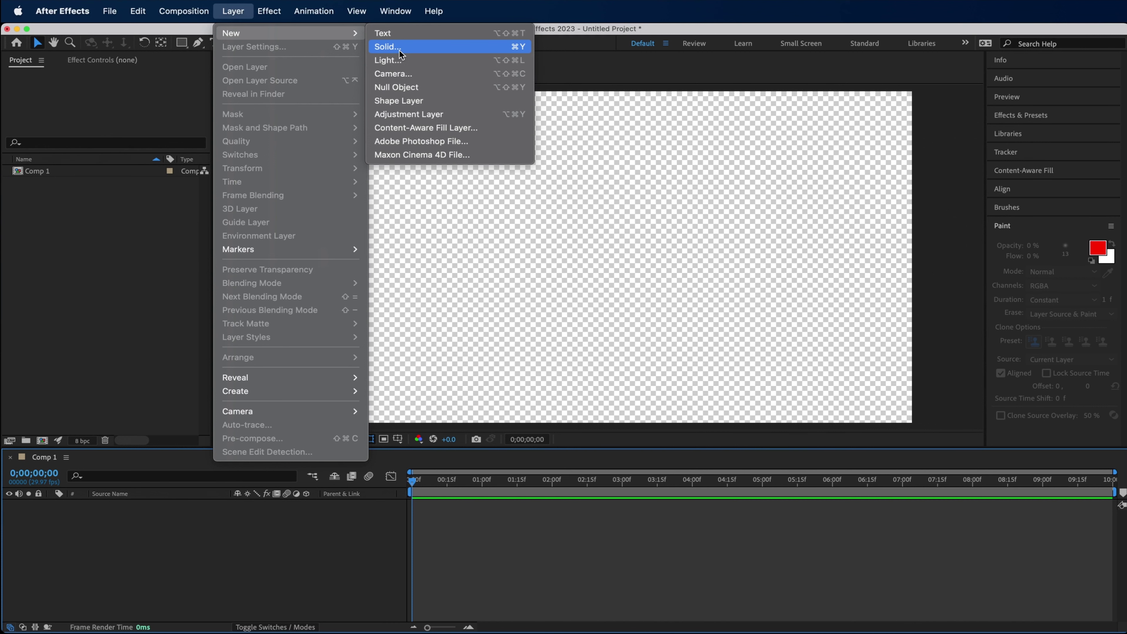
# Add a comp-sized 1920x1080 solid layer coloured teal 5B9DB3
pyautogui.click(400, 51)
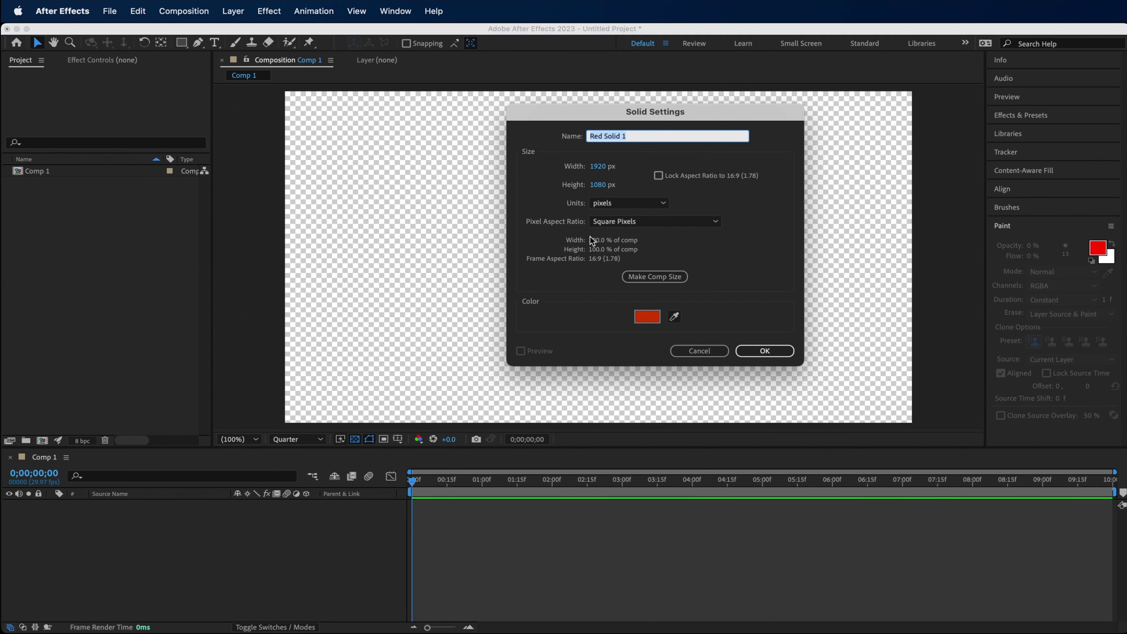
pyautogui.click(648, 280)
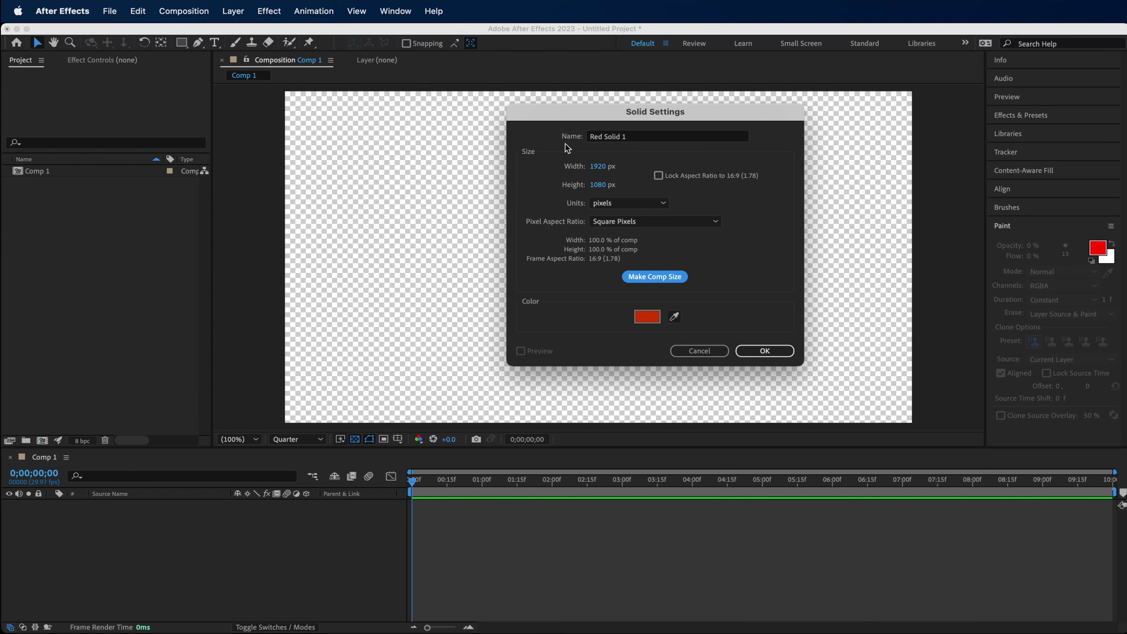
pyautogui.moveTo(596, 167); pyautogui.dragTo(654, 171)
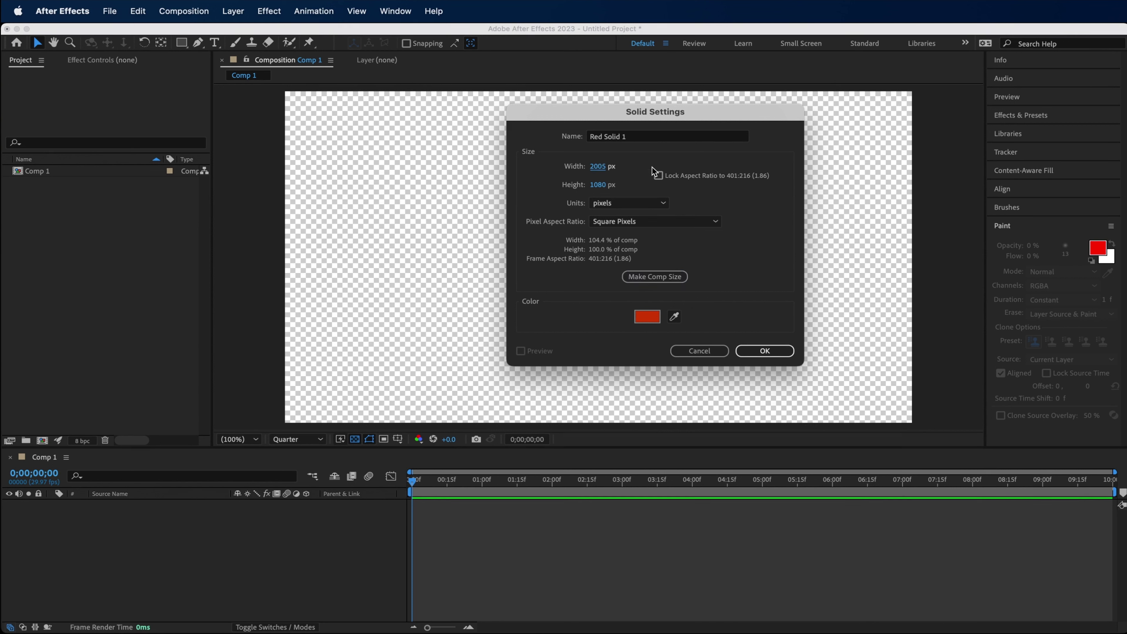
pyautogui.click(655, 278)
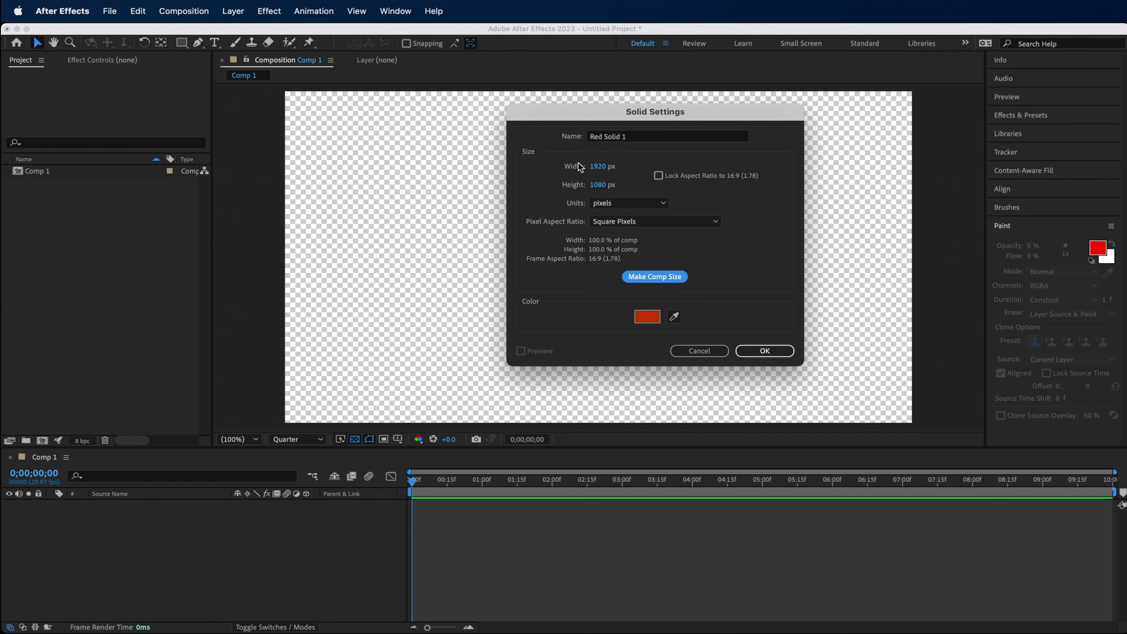
pyautogui.click(646, 316)
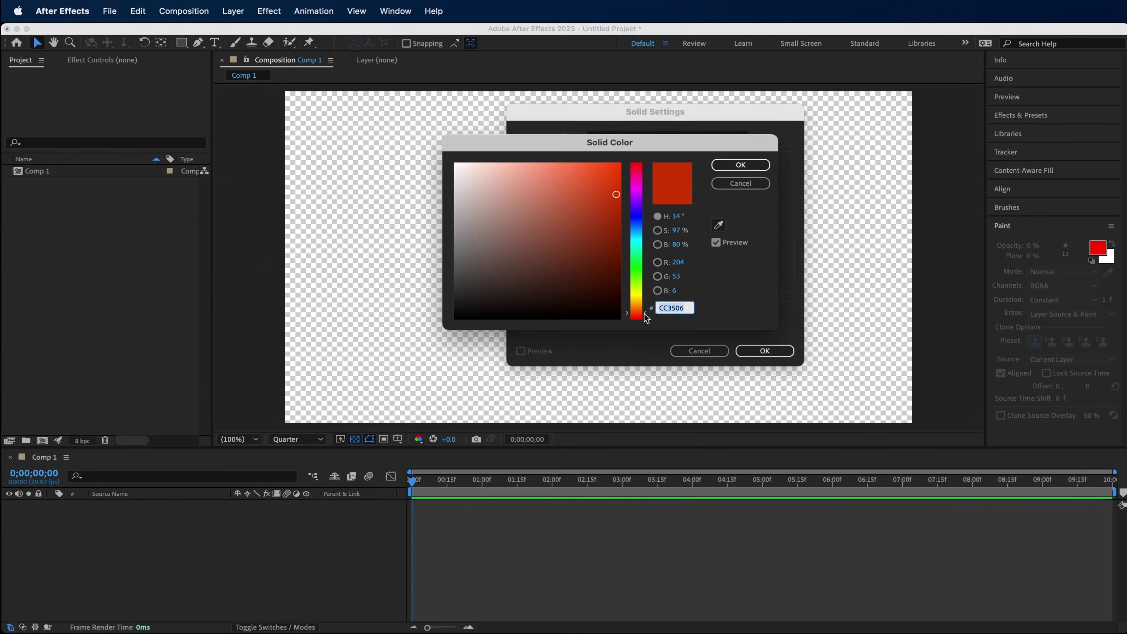
pyautogui.moveTo(639, 238); pyautogui.dragTo(638, 251)
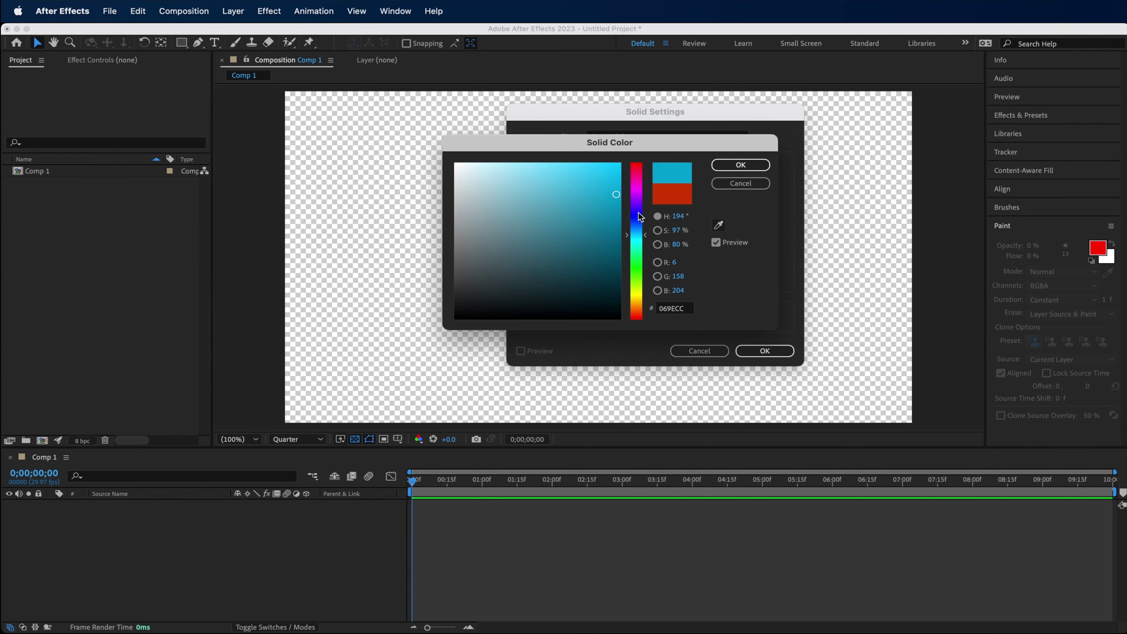
pyautogui.moveTo(619, 213)
pyautogui.mouseDown()
pyautogui.moveTo(493, 152)
pyautogui.moveTo(625, 153)
pyautogui.moveTo(535, 210)
pyautogui.mouseUp()
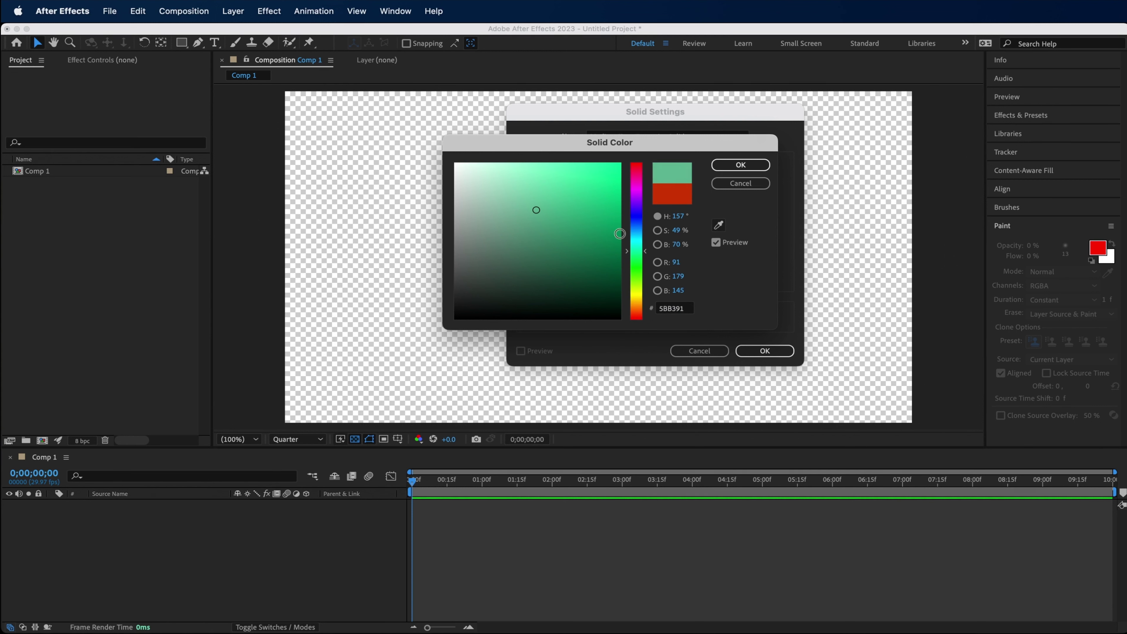
pyautogui.moveTo(642, 250); pyautogui.dragTo(642, 237)
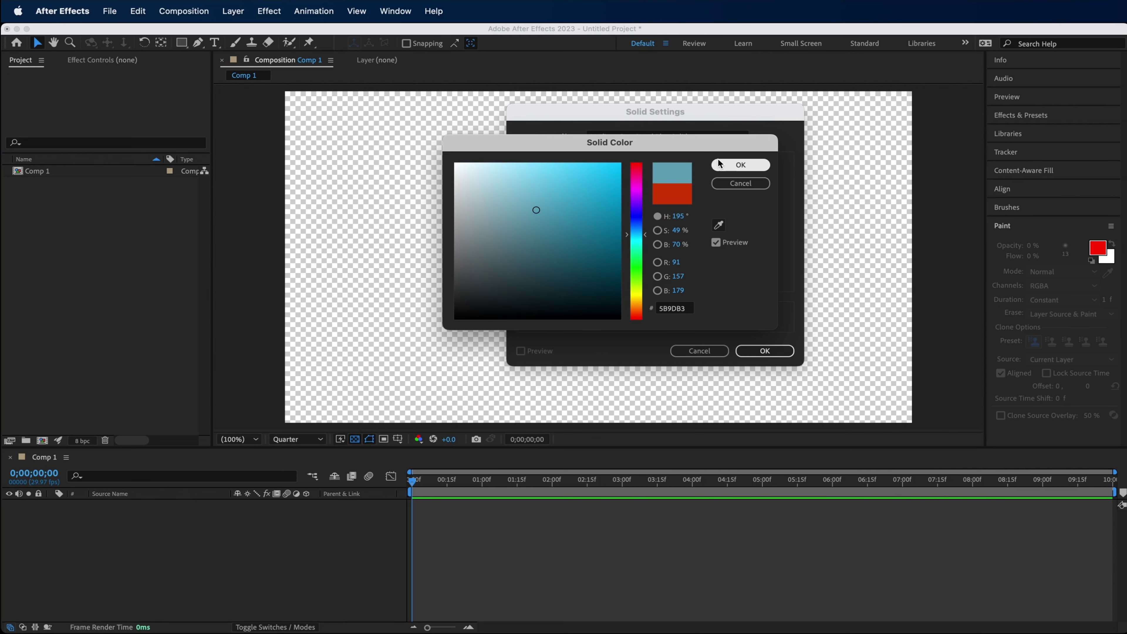
pyautogui.click(721, 165)
pyautogui.click(756, 353)
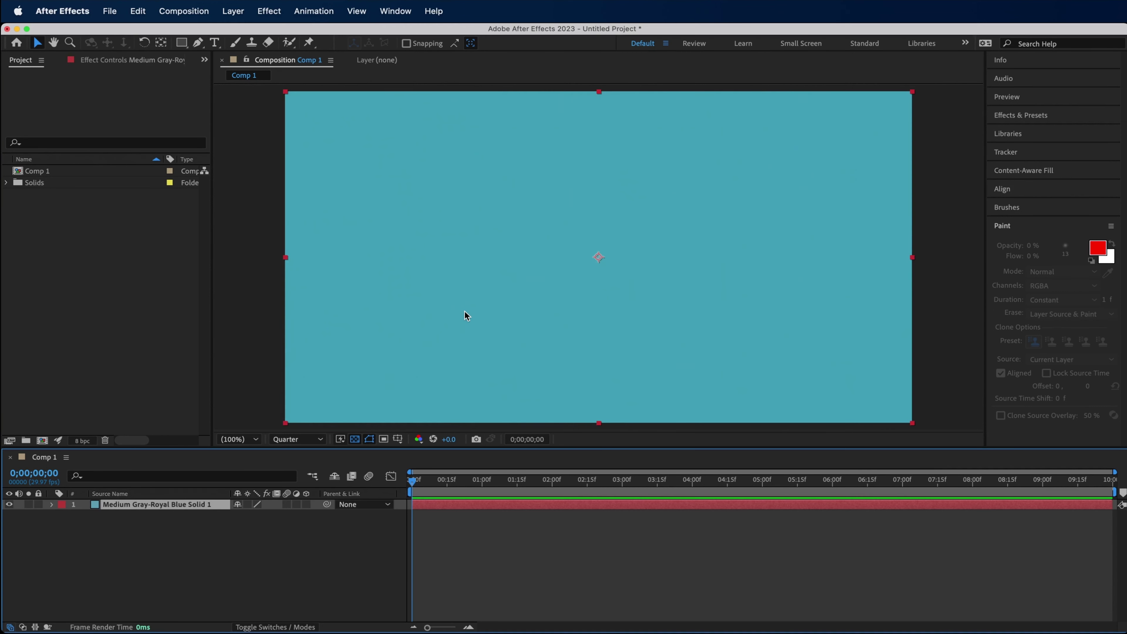
pyautogui.click(683, 540)
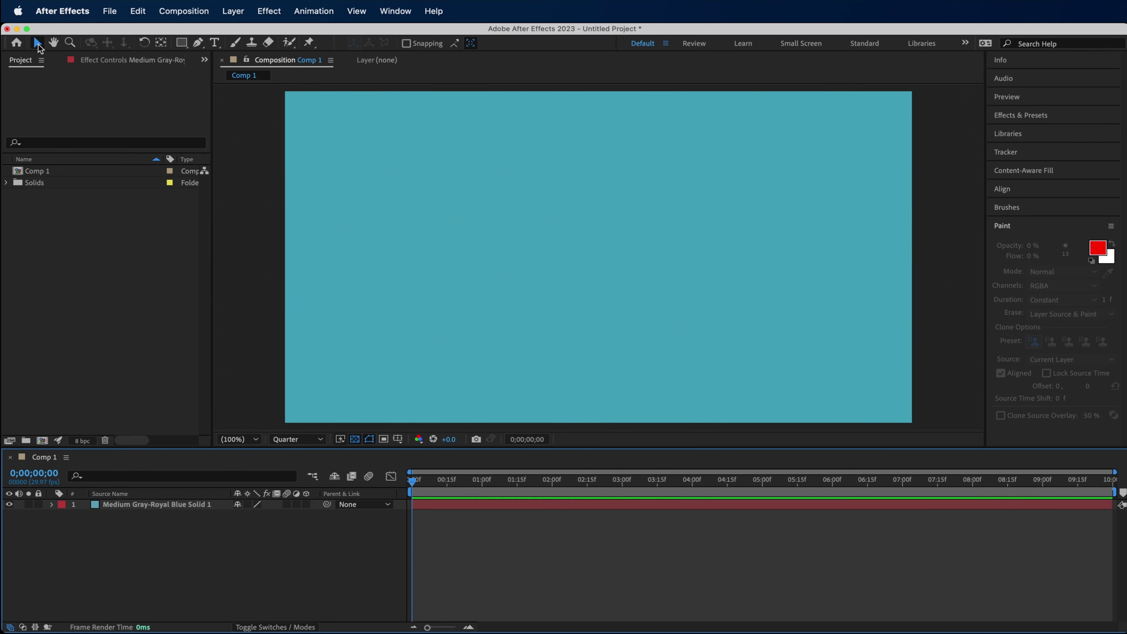
pyautogui.click(106, 311)
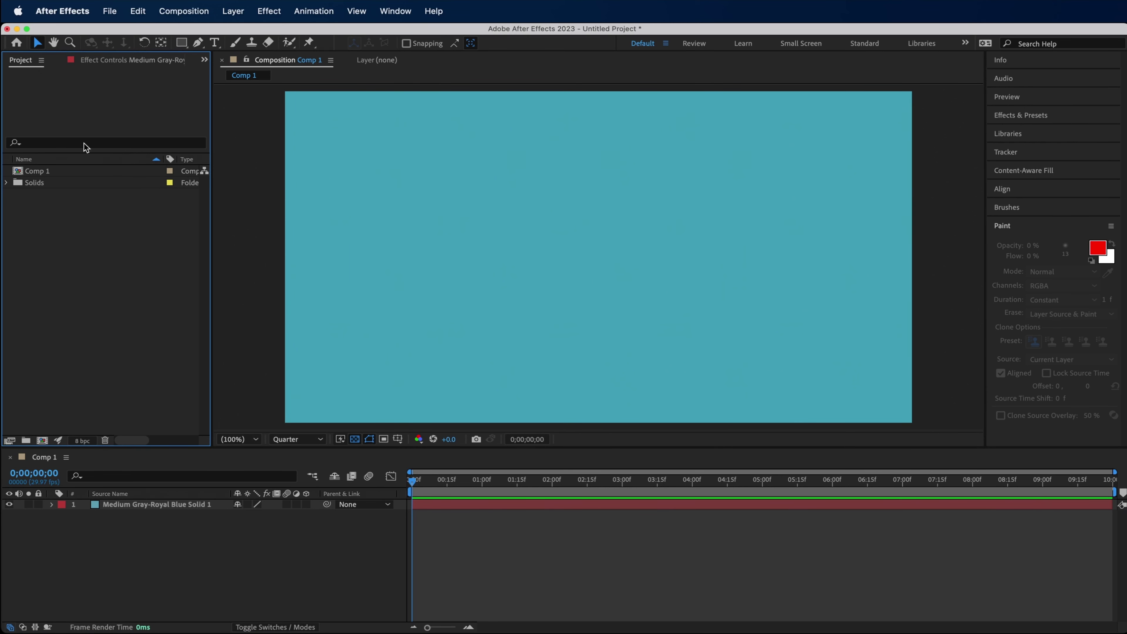
pyautogui.click(145, 506)
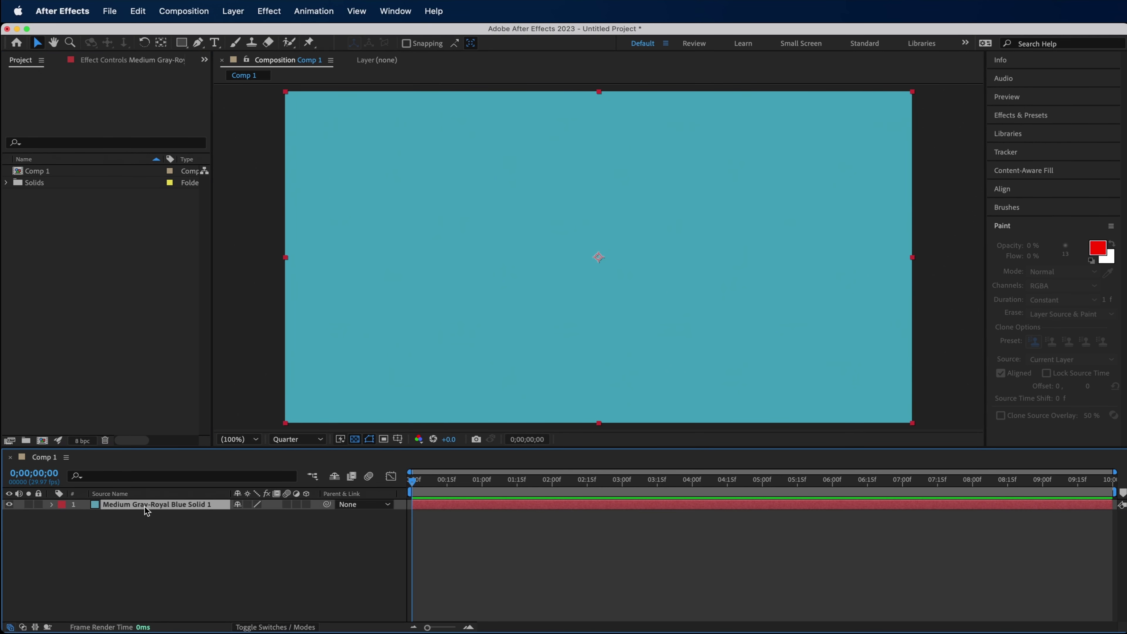
pyautogui.click(154, 546)
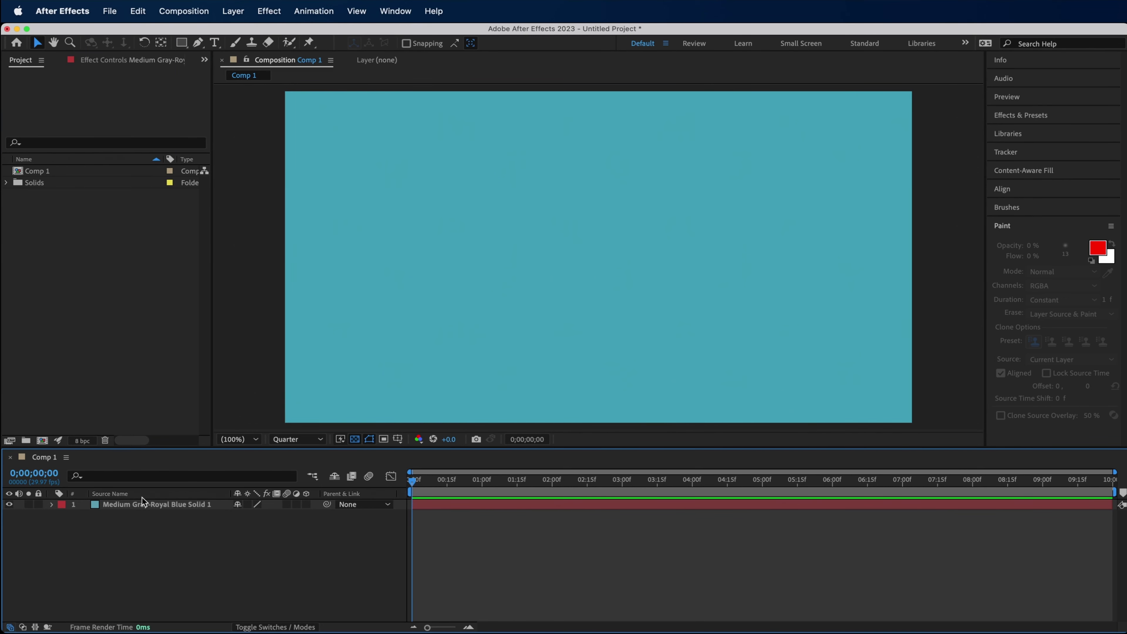
pyautogui.click(141, 509)
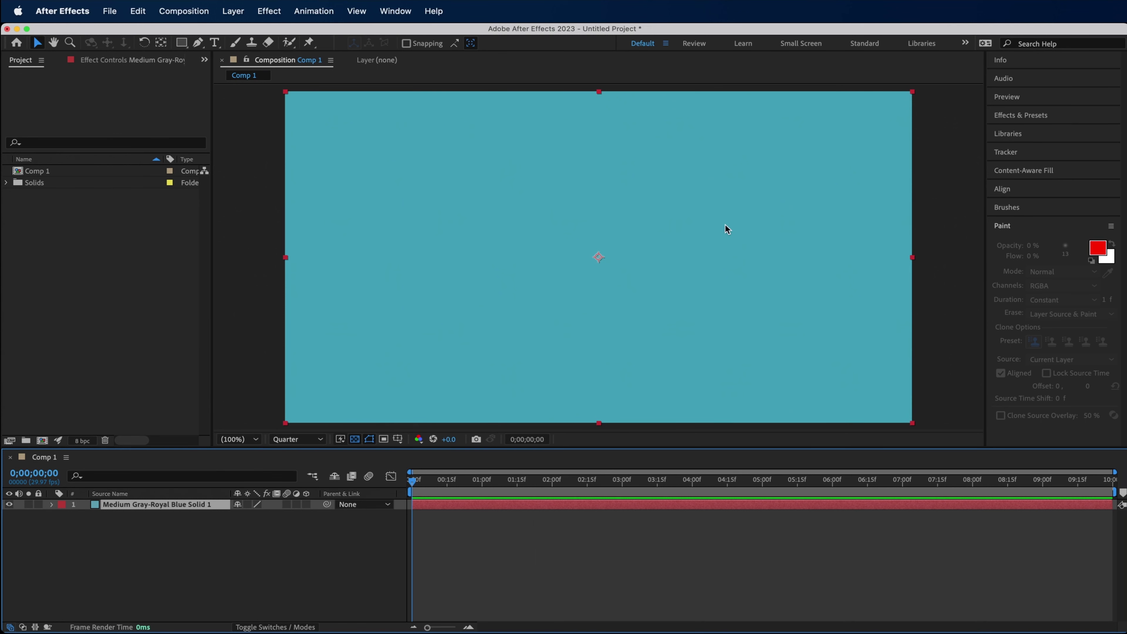
pyautogui.click(917, 268)
pyautogui.click(905, 265)
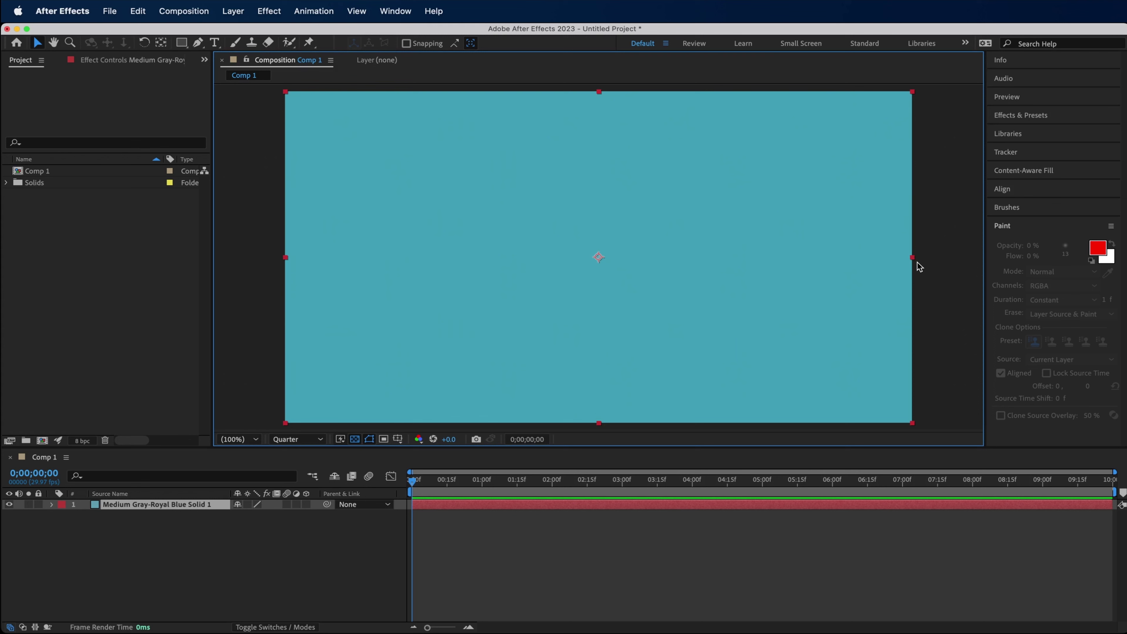
pyautogui.moveTo(915, 262)
pyautogui.mouseDown()
pyautogui.moveTo(640, 299)
pyautogui.moveTo(934, 355)
pyautogui.mouseUp()
pyautogui.press('super+z')
pyautogui.moveTo(913, 93)
pyautogui.mouseDown()
pyautogui.moveTo(813, 288)
pyautogui.moveTo(564, 133)
pyautogui.moveTo(849, 120)
pyautogui.mouseUp()
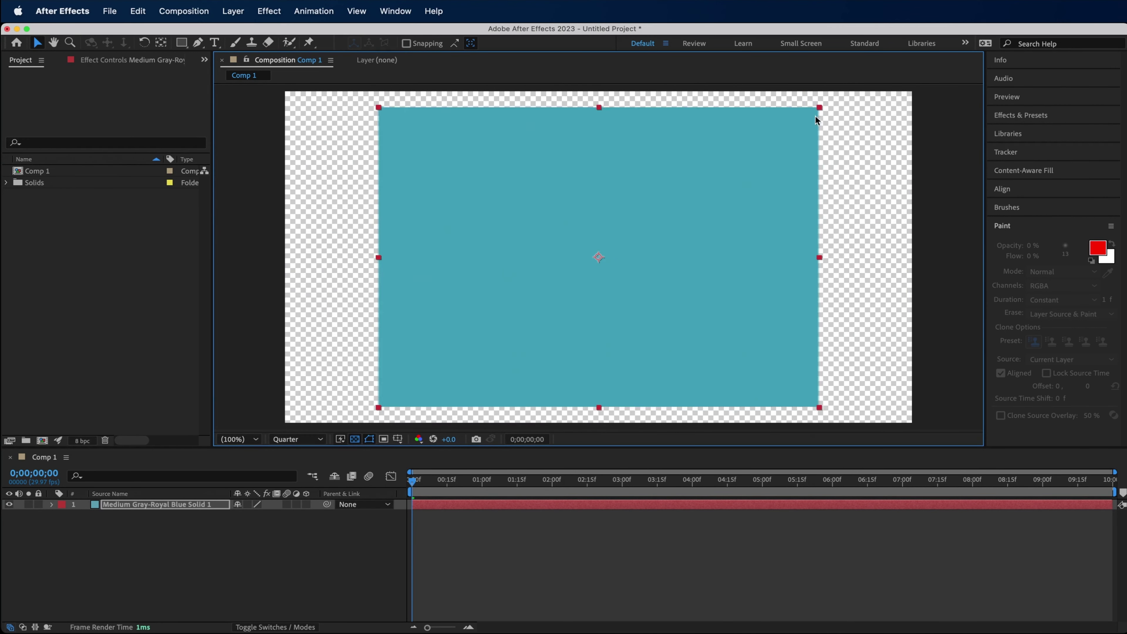
pyautogui.press('super+z')
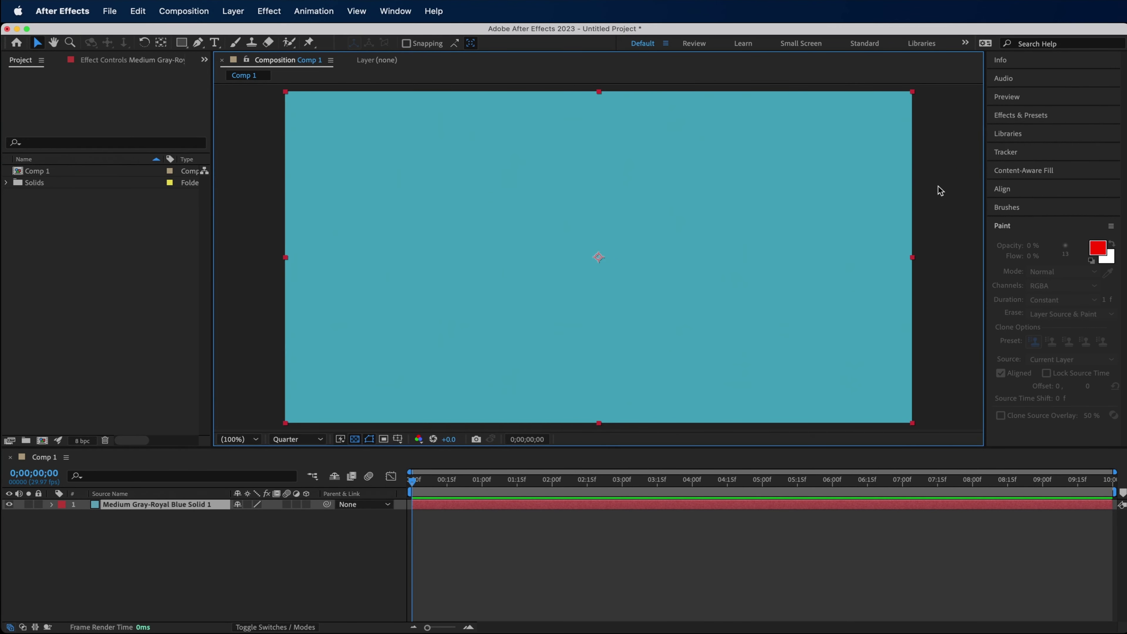
pyautogui.click(939, 189)
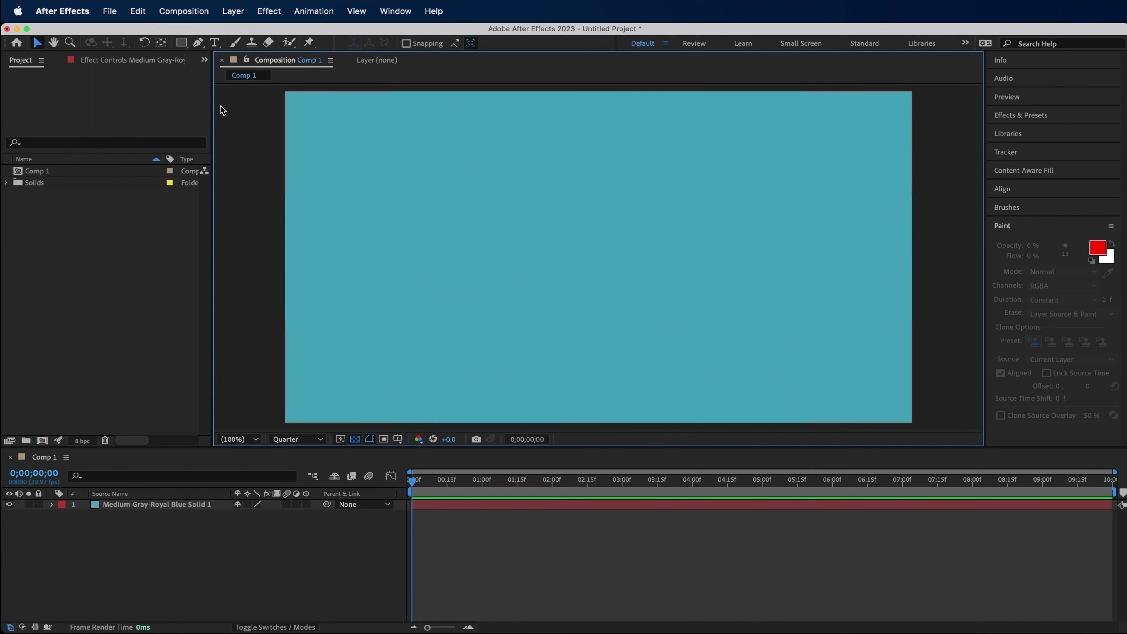
# Pan the comp view with the Hand tool and scroll-zoom in and out
pyautogui.click(54, 42)
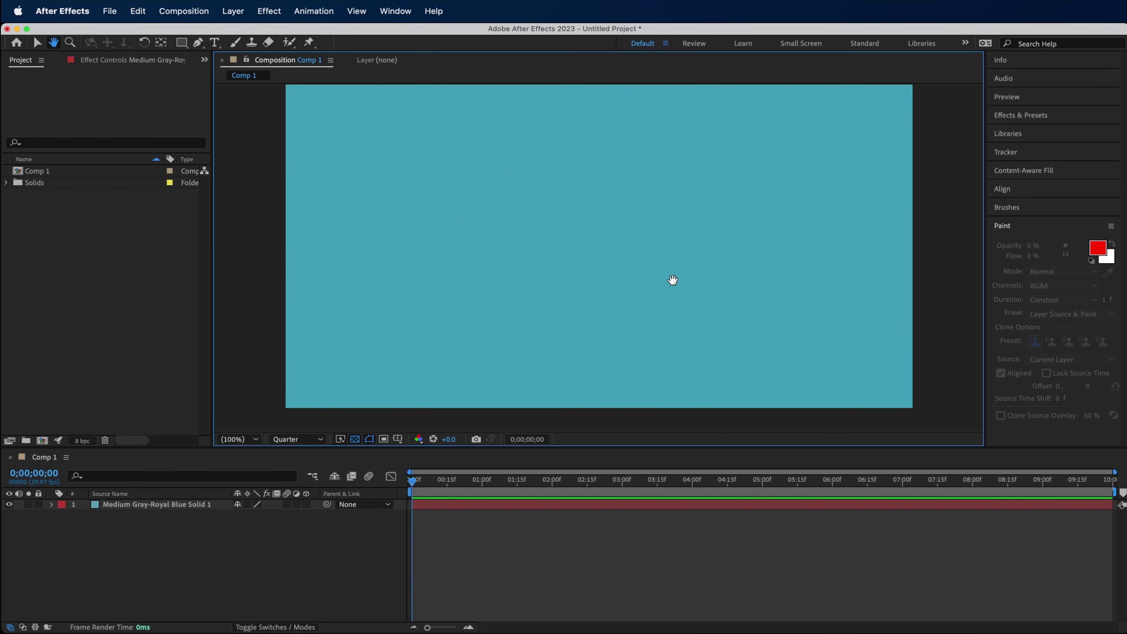
pyautogui.moveTo(672, 282); pyautogui.dragTo(611, 259)
pyautogui.scroll(1, 610, 258)
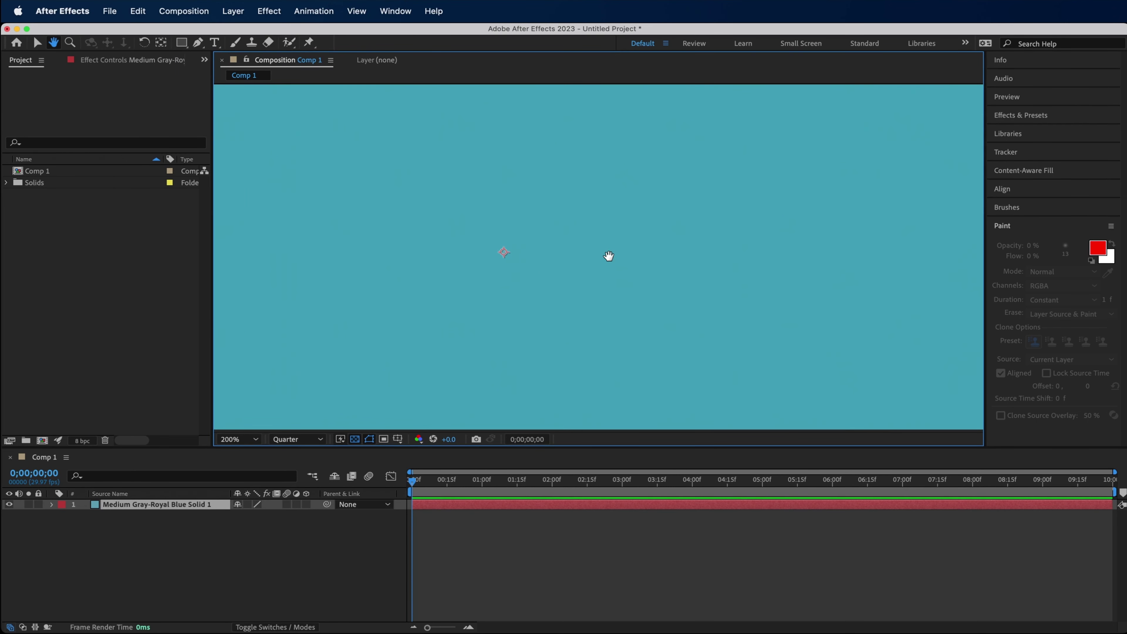
pyautogui.moveTo(572, 240)
pyautogui.mouseDown()
pyautogui.moveTo(865, 282)
pyautogui.moveTo(303, 211)
pyautogui.mouseUp()
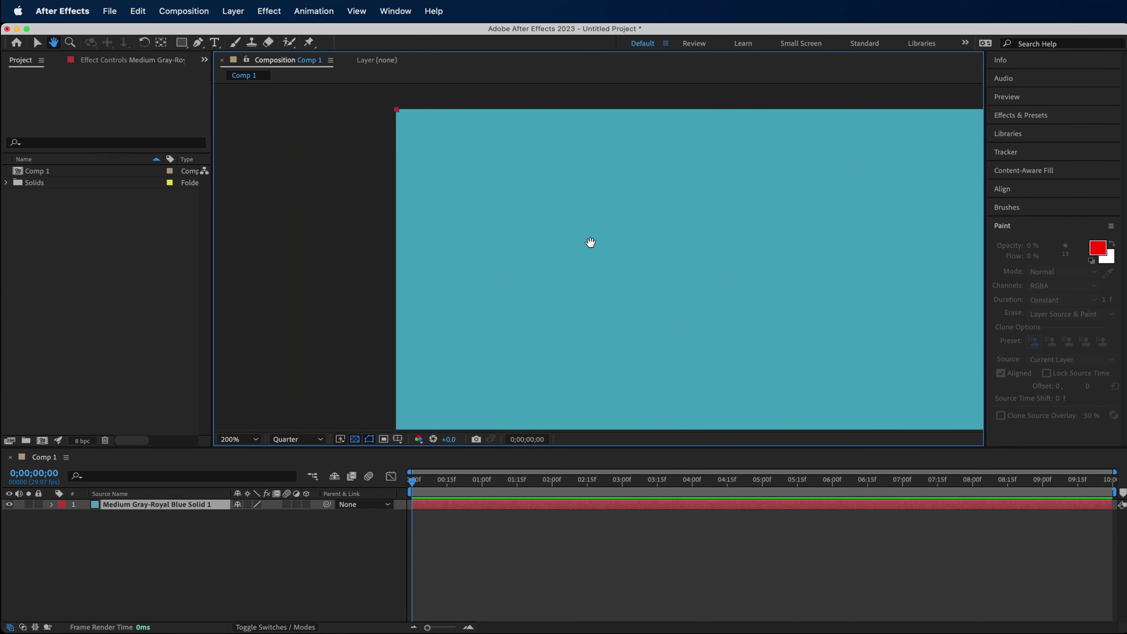
pyautogui.moveTo(581, 249); pyautogui.dragTo(402, 196)
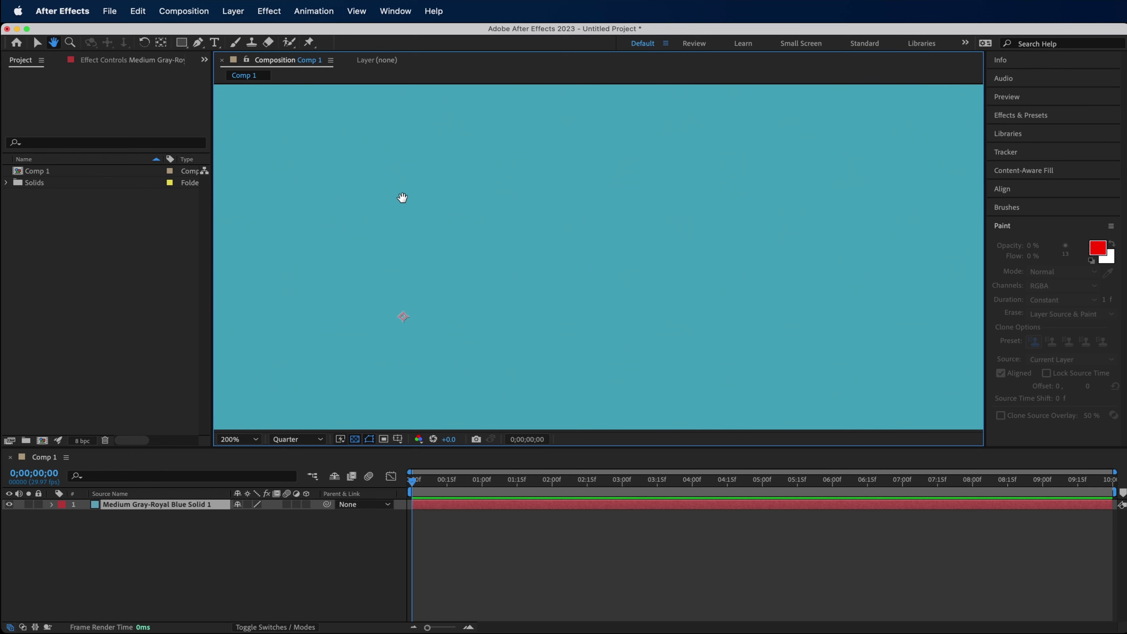
pyautogui.scroll(-1, 403, 197)
pyautogui.scroll(-1, 402, 197)
pyautogui.click(239, 440)
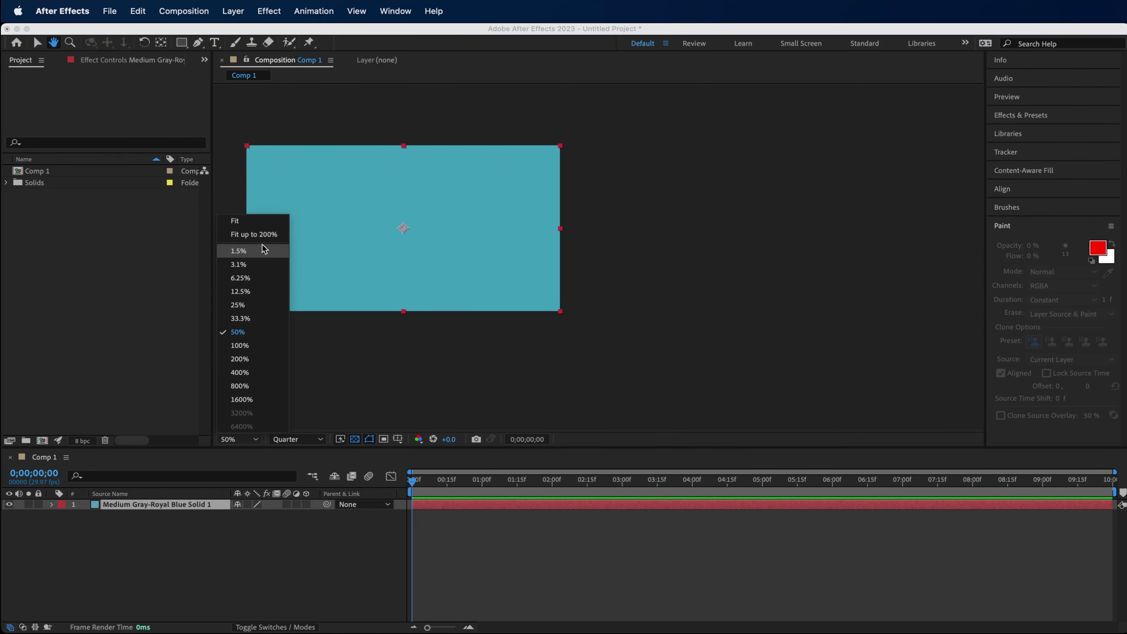
# Fit the comp, marquee-zoom into an area with the Zoom tool, zoom out, and fit again
pyautogui.click(246, 224)
pyautogui.press('z')
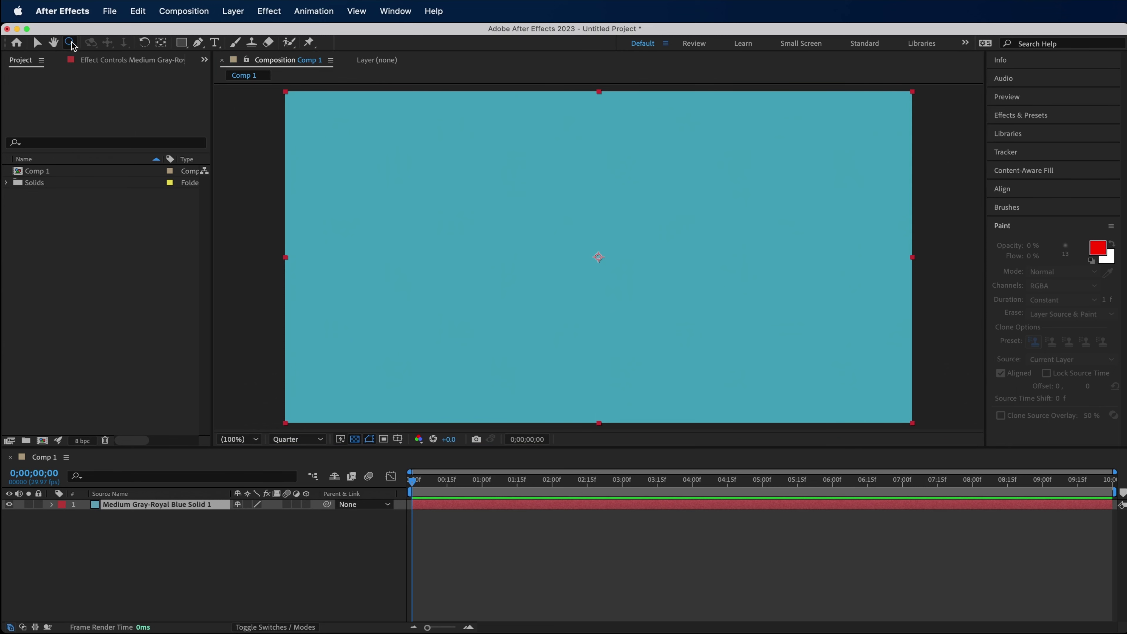
pyautogui.moveTo(265, 87)
pyautogui.mouseDown()
pyautogui.moveTo(389, 150)
pyautogui.moveTo(407, 180)
pyautogui.mouseUp()
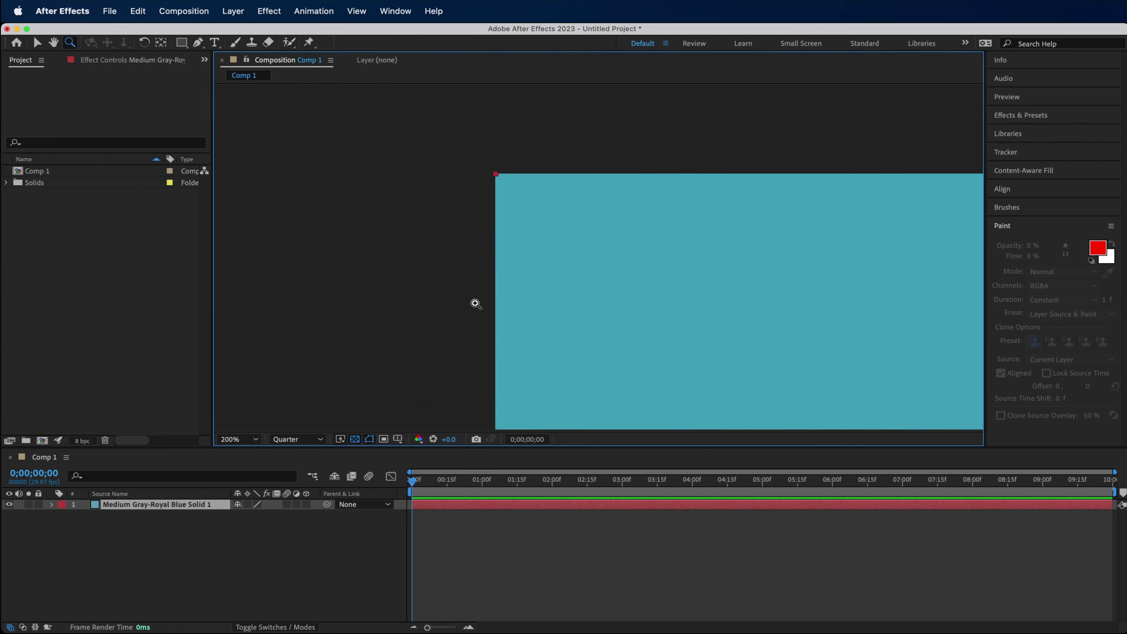
pyautogui.keyDown('alt'); pyautogui.click(576, 264); pyautogui.keyUp('alt')
pyautogui.keyDown('alt'); pyautogui.click(575, 264); pyautogui.keyUp('alt')
pyautogui.click(240, 439)
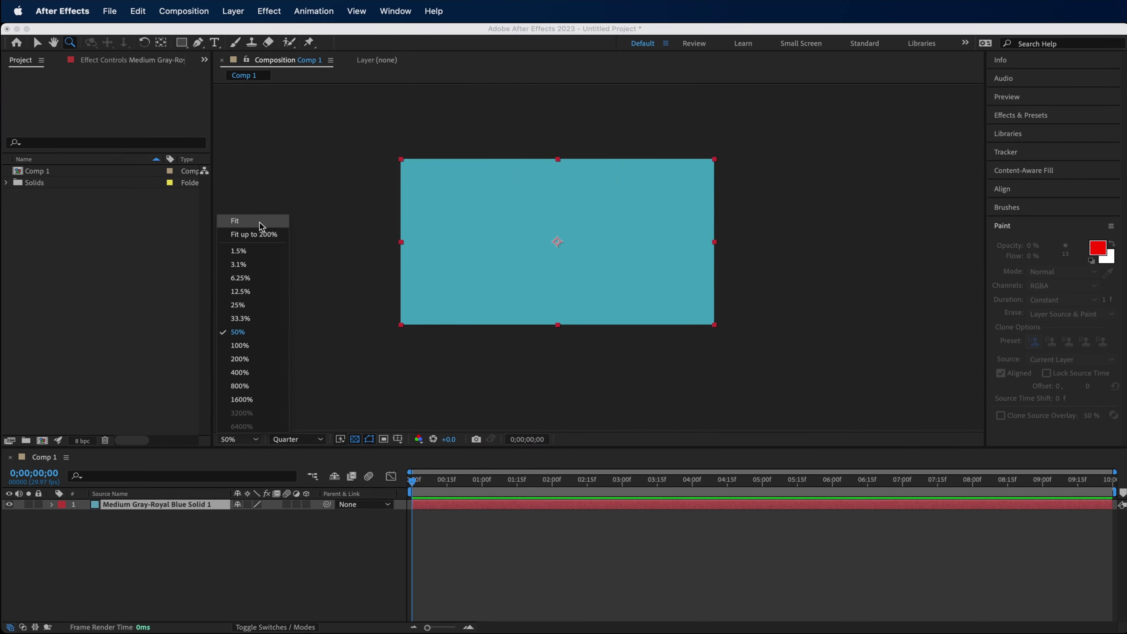
pyautogui.click(261, 222)
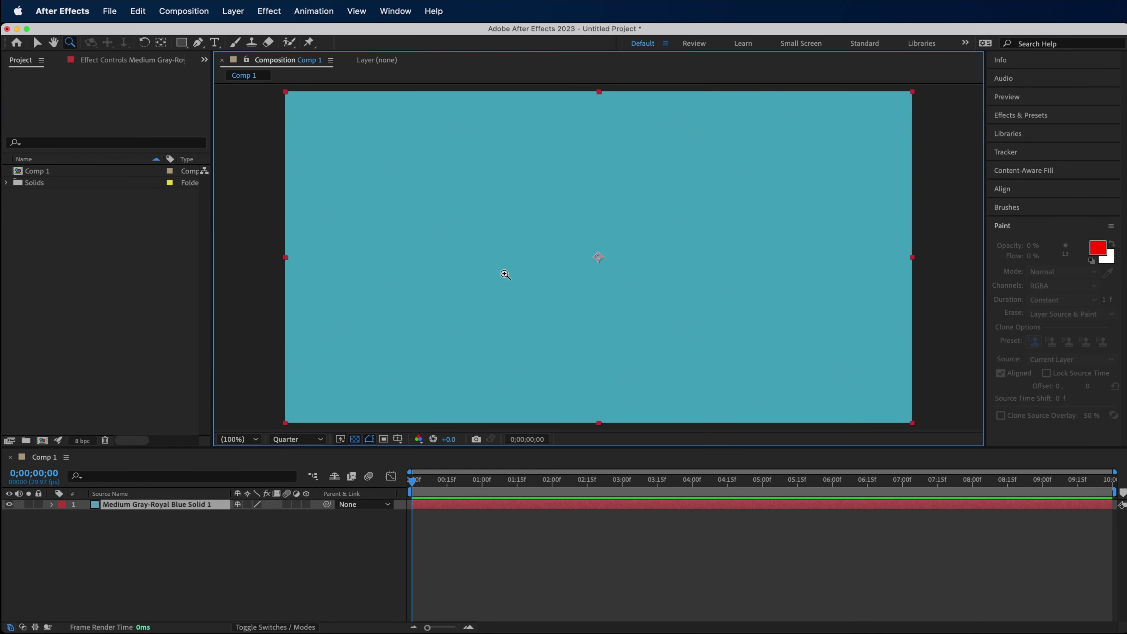
# Zoom in to 400%, step back out to 12.5%, then fit the comp to the viewer
pyautogui.click(445, 165)
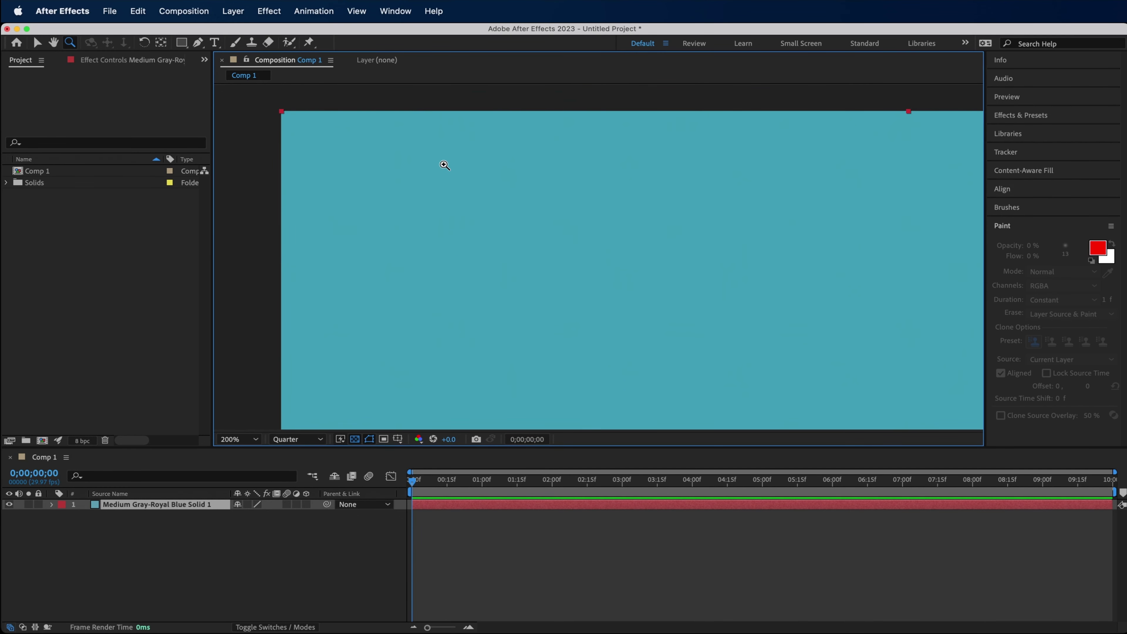
pyautogui.click(445, 165)
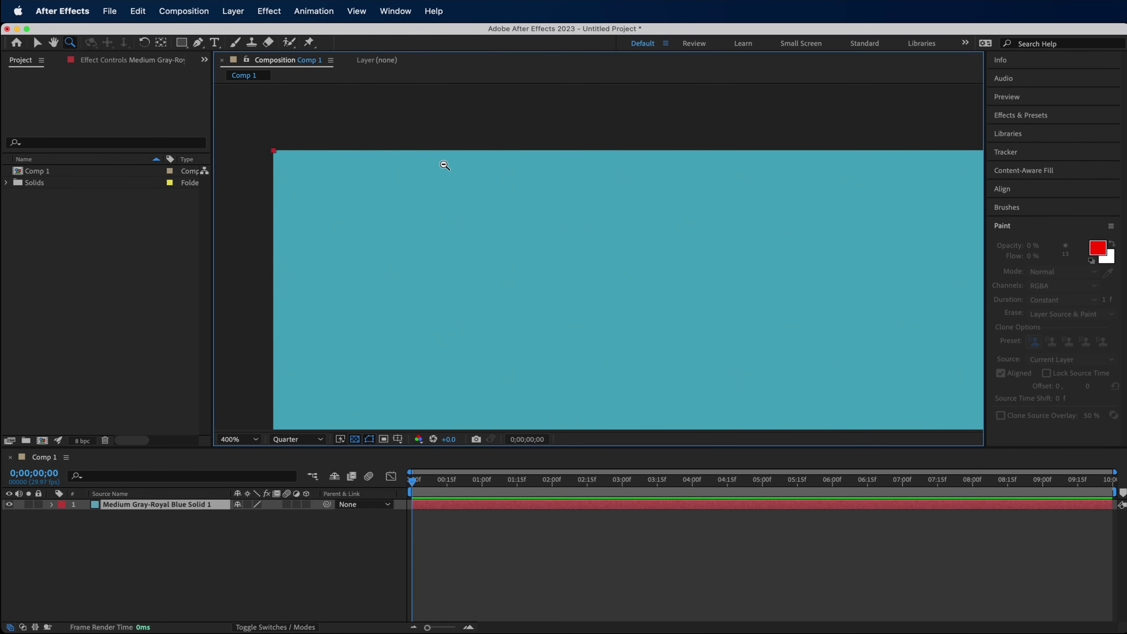
pyautogui.keyDown('alt'); pyautogui.click(442, 218); pyautogui.keyUp('alt')
pyautogui.keyDown('alt'); pyautogui.click(611, 300); pyautogui.keyUp('alt')
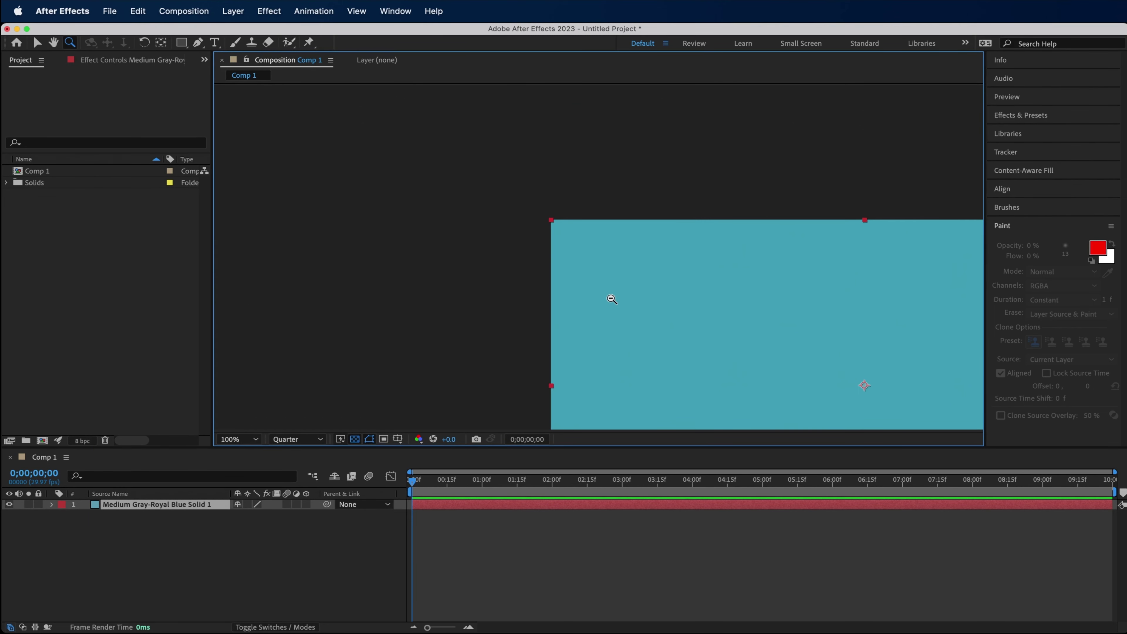
pyautogui.keyDown('alt'); pyautogui.click(686, 313); pyautogui.keyUp('alt')
pyautogui.keyDown('alt'); pyautogui.click(772, 304); pyautogui.keyUp('alt')
pyautogui.keyDown('alt'); pyautogui.click(628, 278); pyautogui.keyUp('alt')
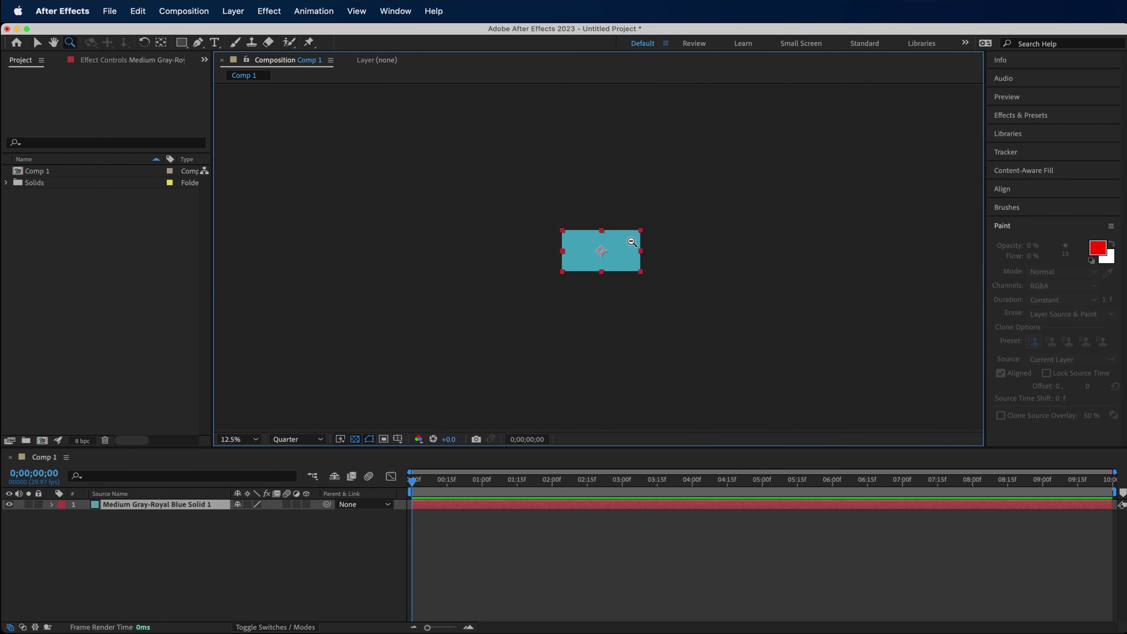
pyautogui.scroll(5, 612, 250)
pyautogui.click(239, 439)
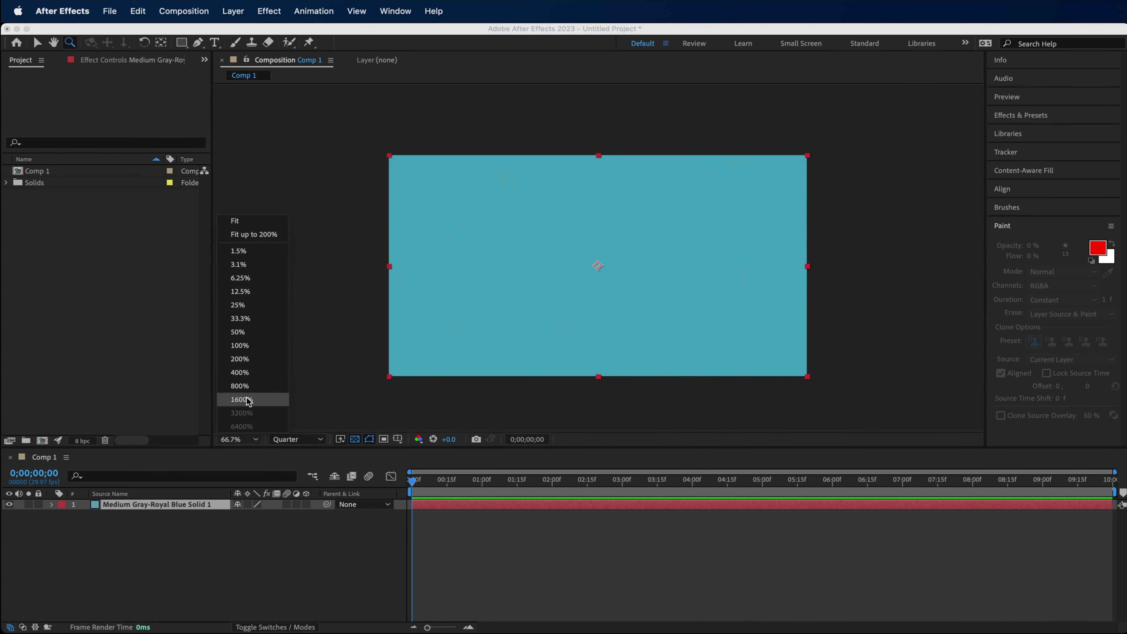
pyautogui.click(254, 224)
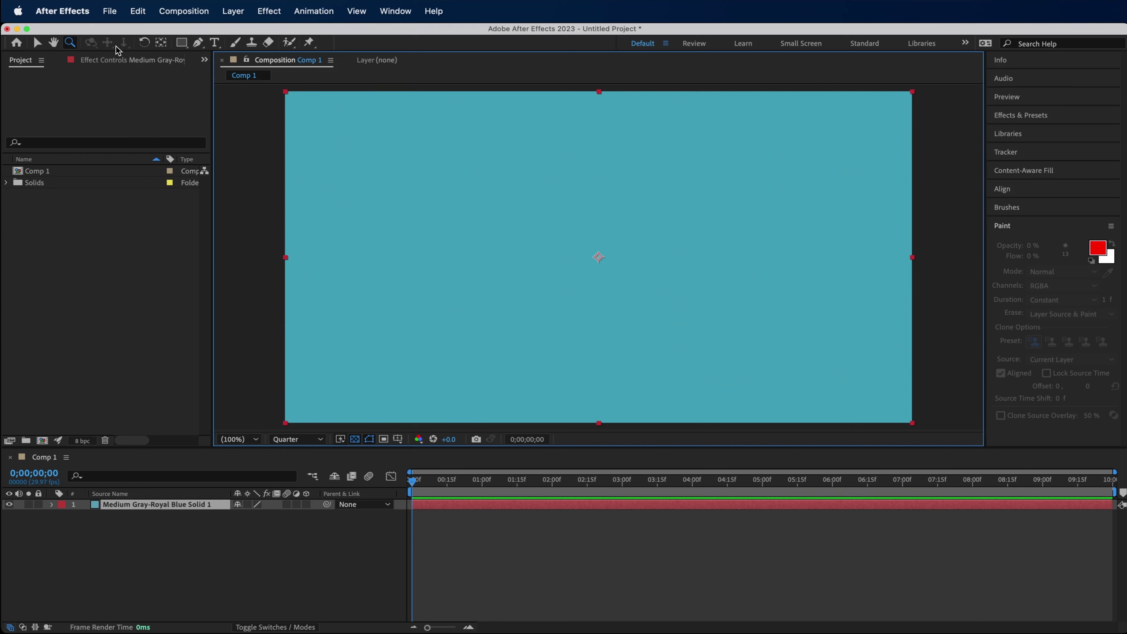
pyautogui.click(144, 44)
pyautogui.scroll(-2, 302, 124)
pyautogui.scroll(-2, 302, 125)
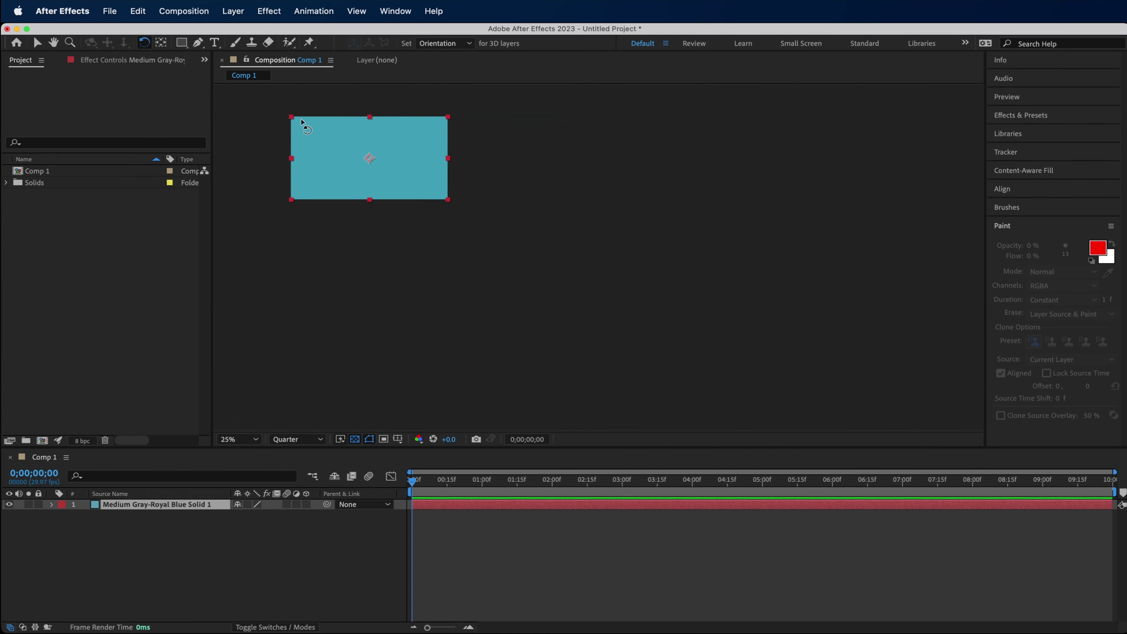
pyautogui.scroll(4, 302, 125)
pyautogui.scroll(-1, 301, 124)
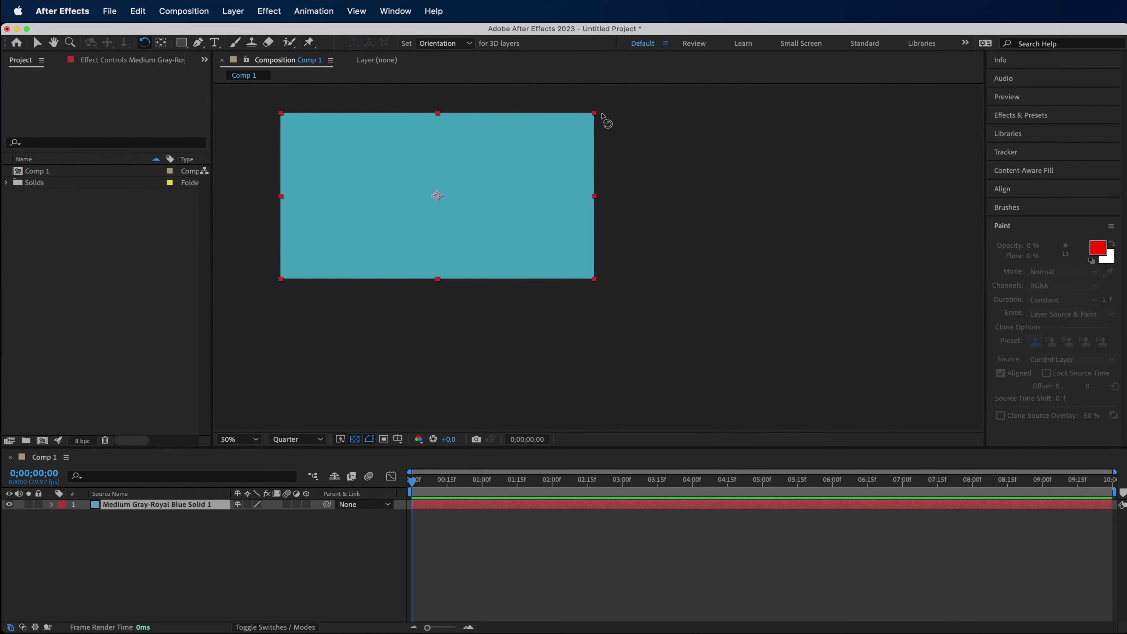
pyautogui.press('h')
pyautogui.moveTo(506, 138); pyautogui.dragTo(617, 183)
pyautogui.press('w')
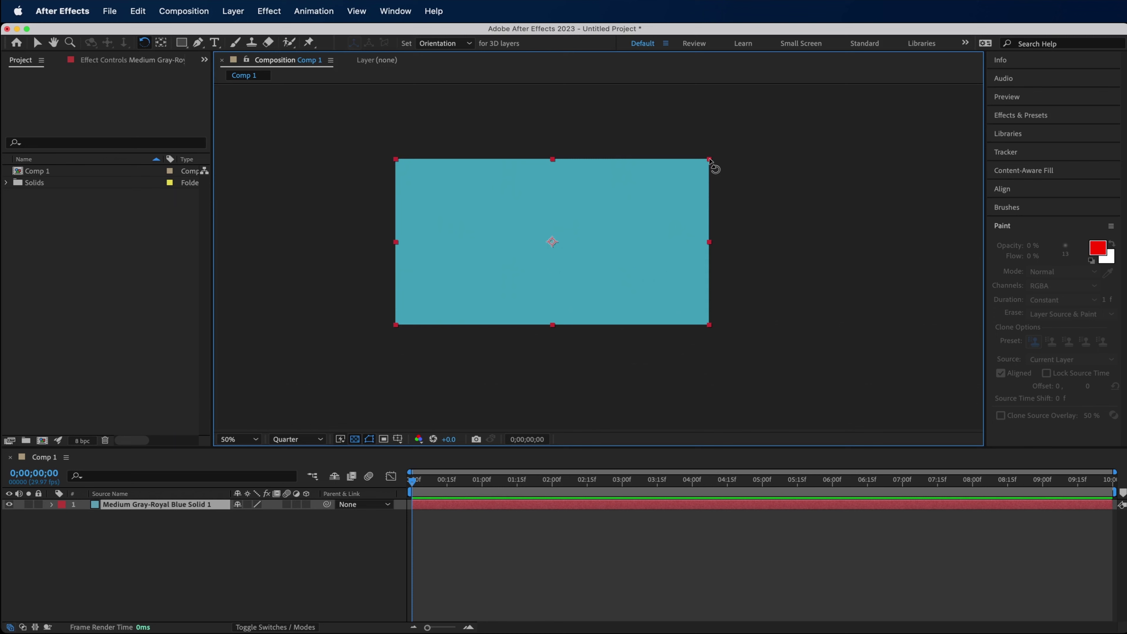
pyautogui.moveTo(710, 162)
pyautogui.mouseDown()
pyautogui.moveTo(586, 378)
pyautogui.moveTo(880, 240)
pyautogui.moveTo(835, 385)
pyautogui.mouseUp()
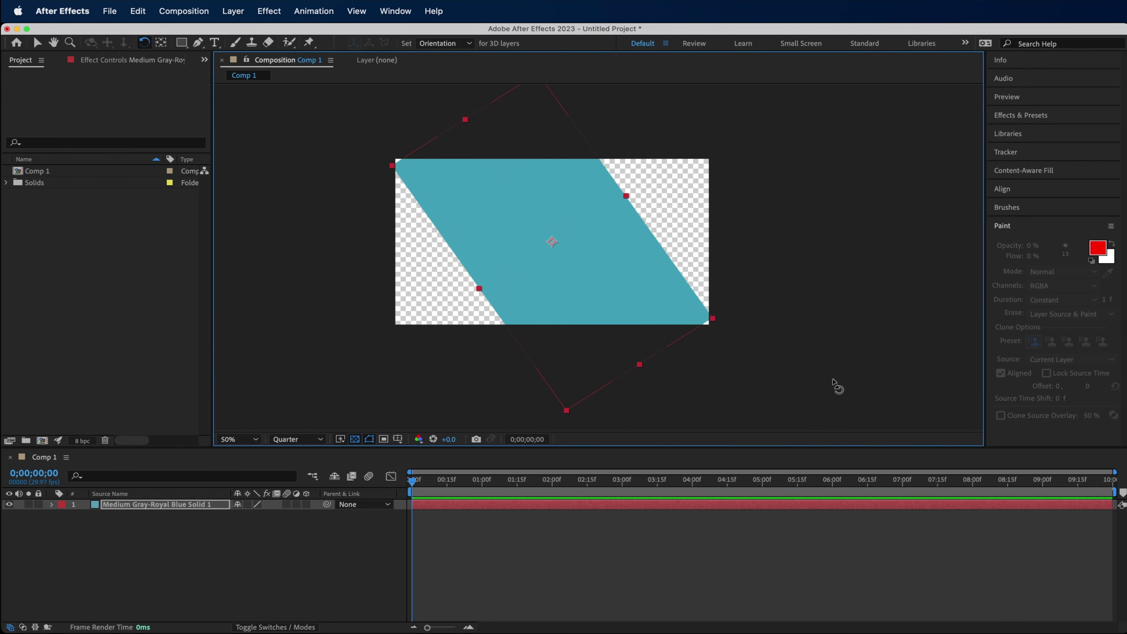
pyautogui.press('super+z')
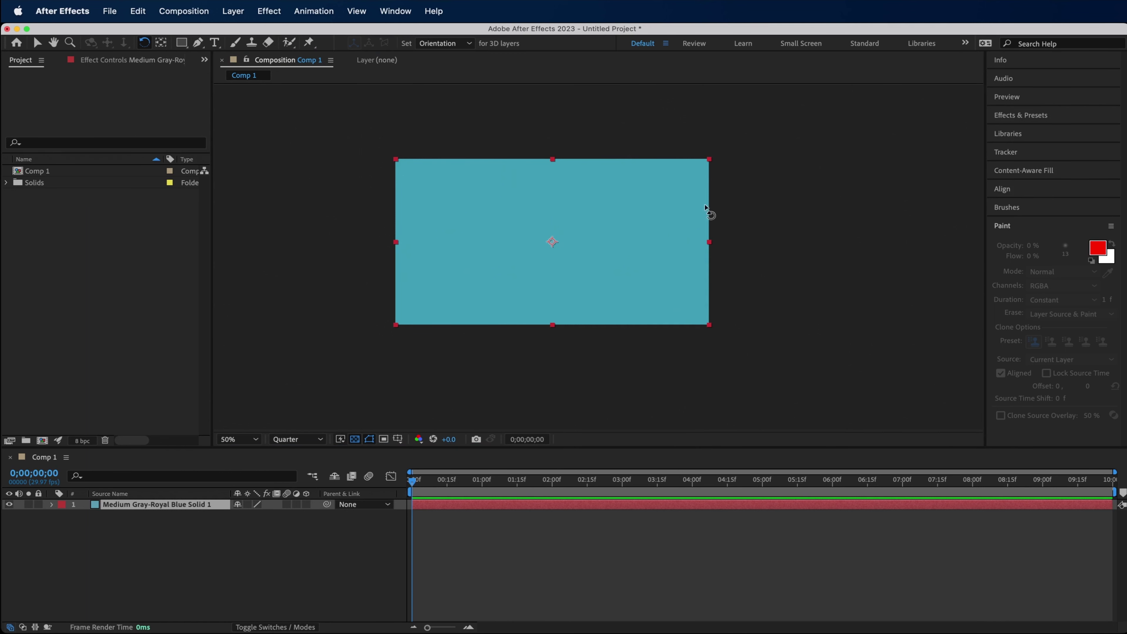
pyautogui.moveTo(709, 160)
pyautogui.mouseDown()
pyautogui.moveTo(636, 308)
pyautogui.moveTo(559, 241)
pyautogui.moveTo(474, 231)
pyautogui.moveTo(687, 346)
pyautogui.moveTo(662, 350)
pyautogui.moveTo(535, 316)
pyautogui.moveTo(513, 171)
pyautogui.moveTo(737, 292)
pyautogui.moveTo(597, 338)
pyautogui.mouseUp()
pyautogui.press('super+z')
pyautogui.press('super+z')
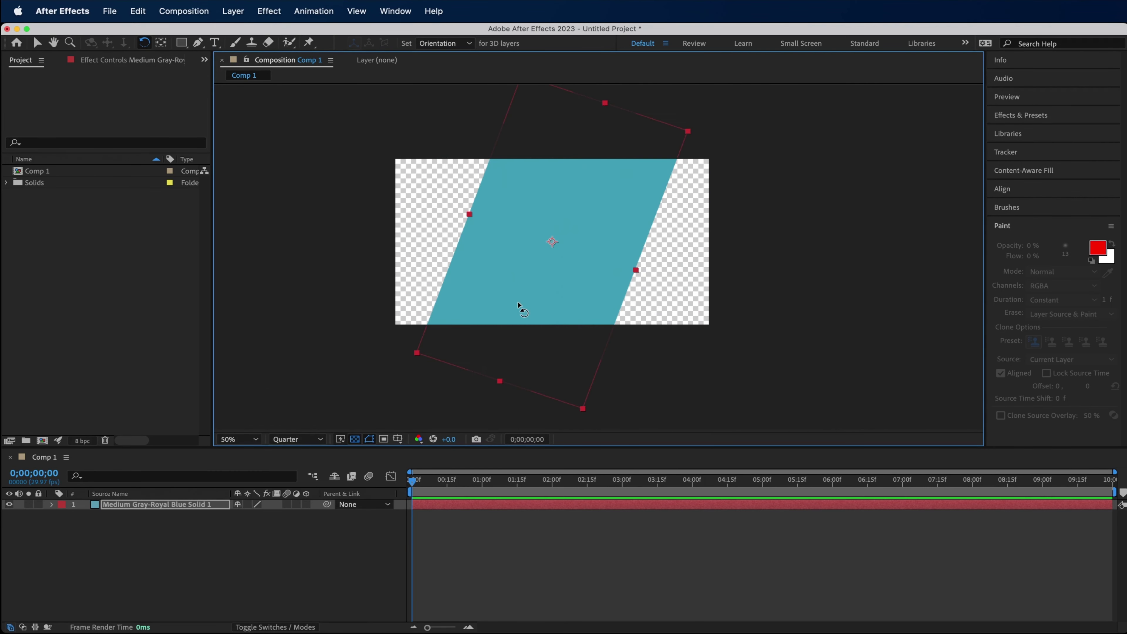
pyautogui.press('super+z')
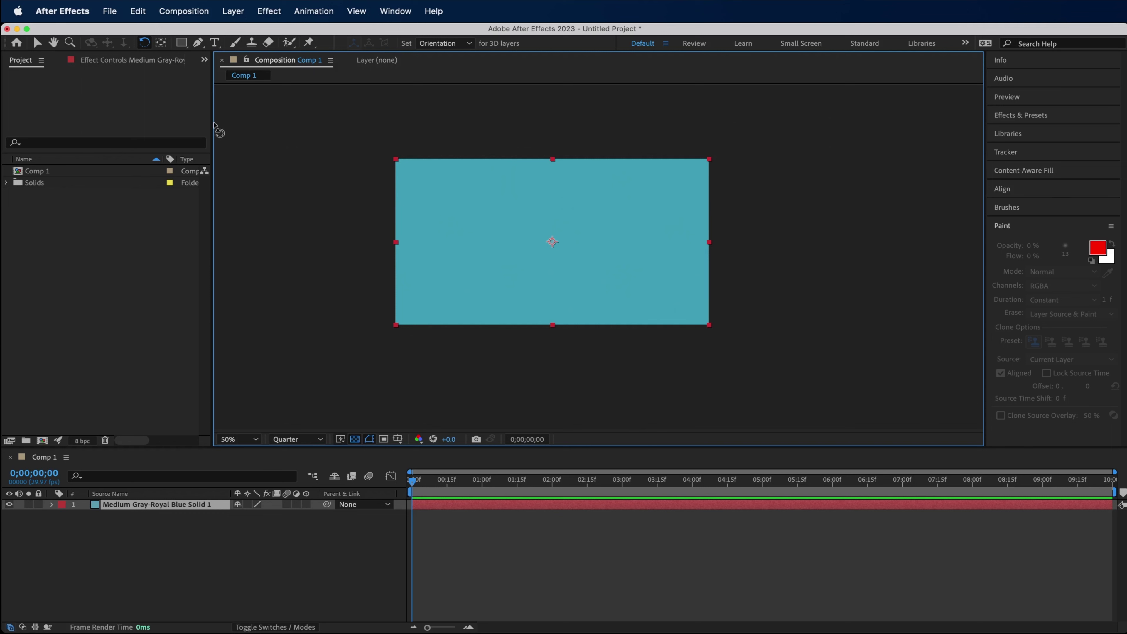
pyautogui.click(162, 42)
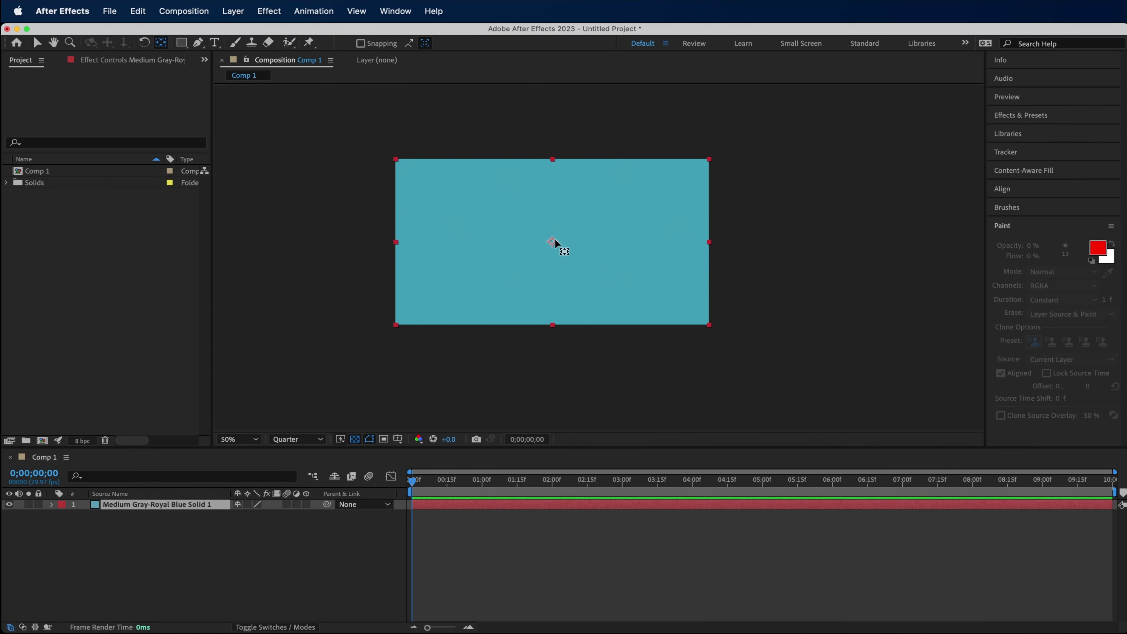
pyautogui.moveTo(552, 243); pyautogui.dragTo(409, 202)
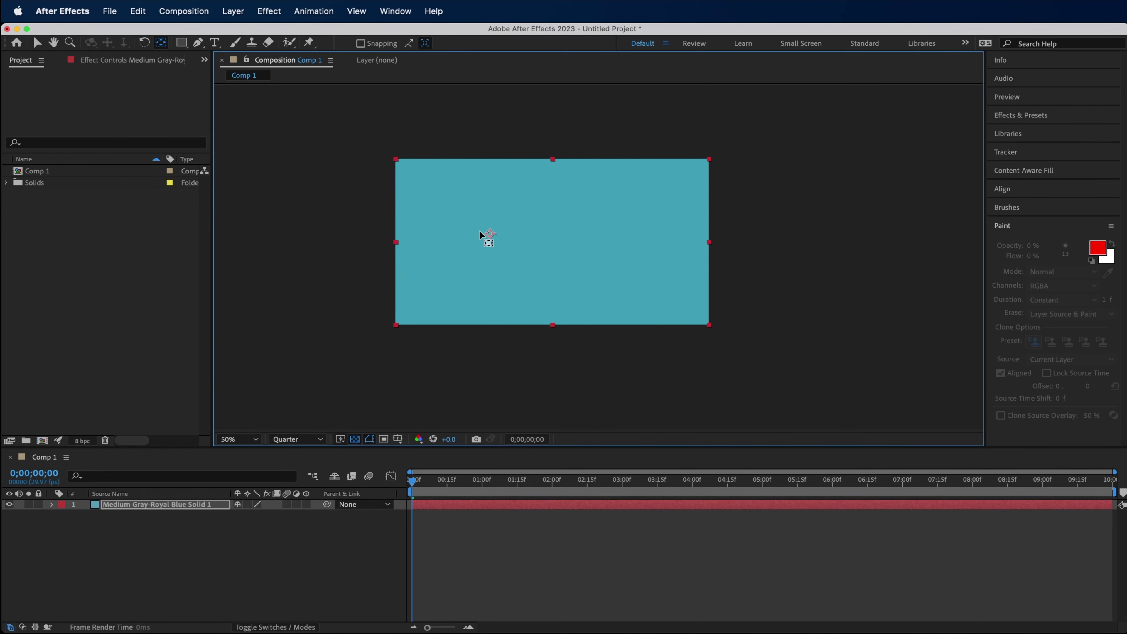
pyautogui.moveTo(417, 195); pyautogui.dragTo(426, 189)
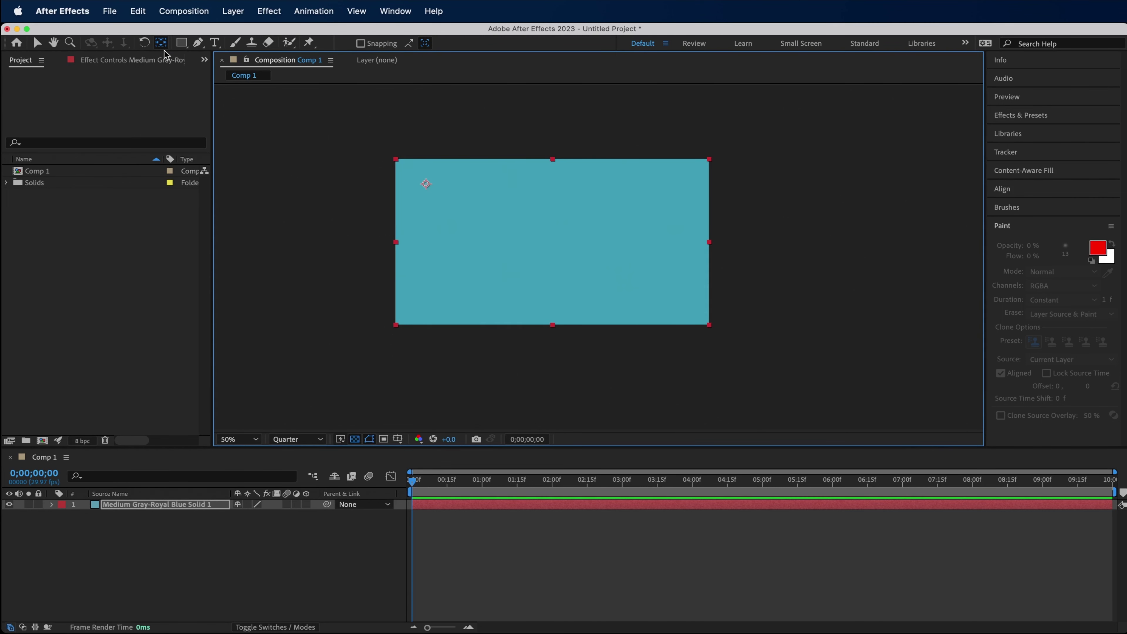
pyautogui.click(143, 43)
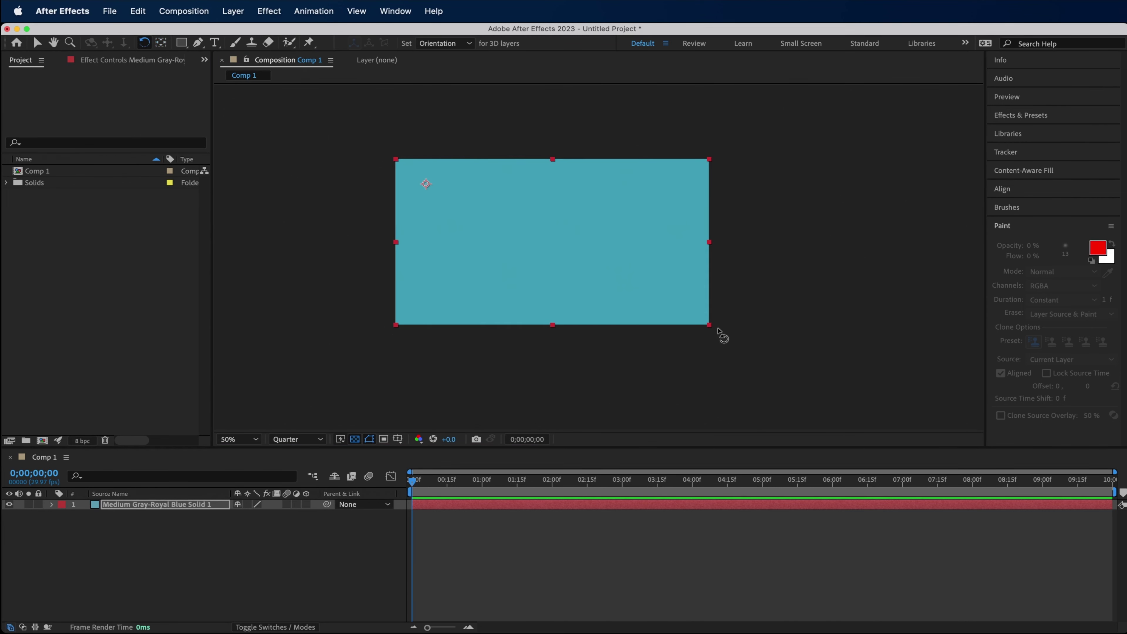
pyautogui.moveTo(710, 327)
pyautogui.mouseDown()
pyautogui.moveTo(371, 275)
pyautogui.moveTo(347, 282)
pyautogui.mouseUp()
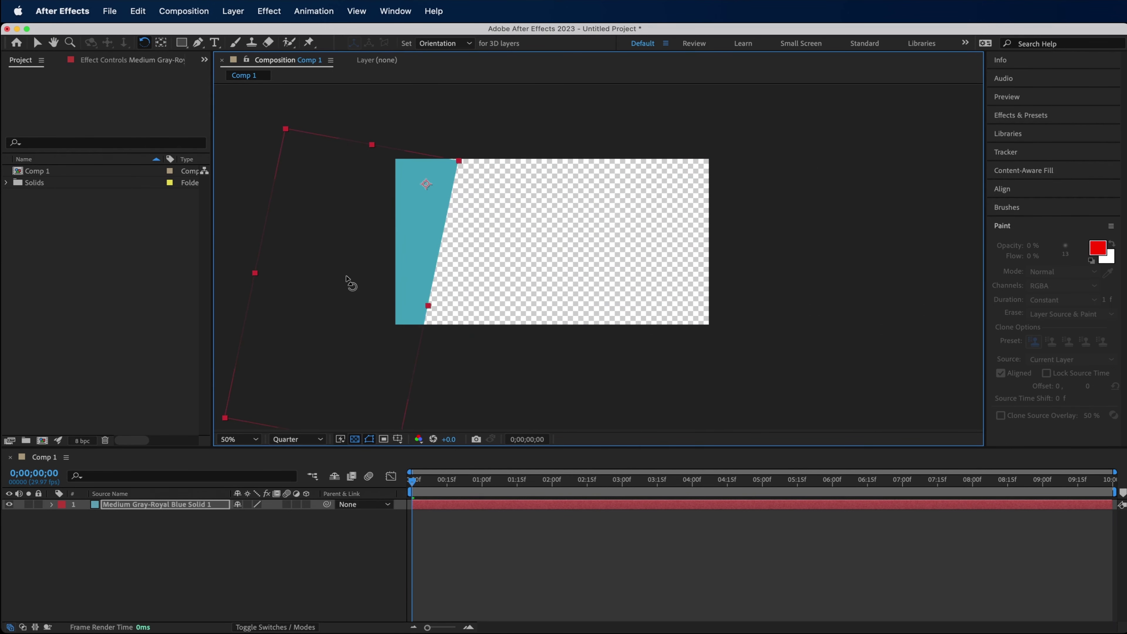
pyautogui.press('cmd+z')
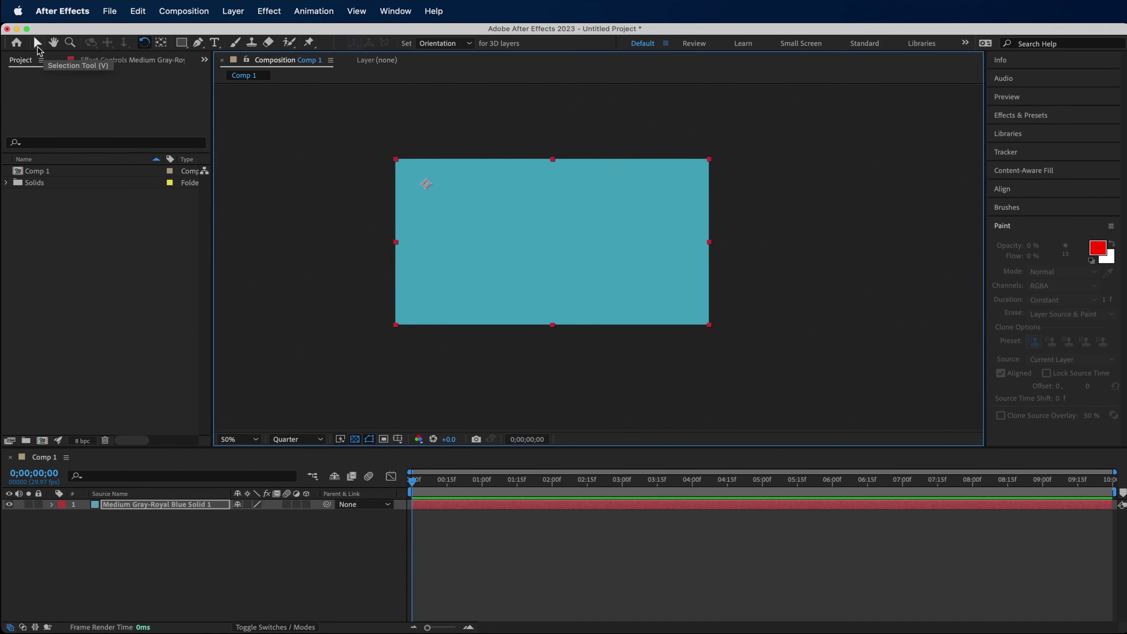
pyautogui.click(38, 43)
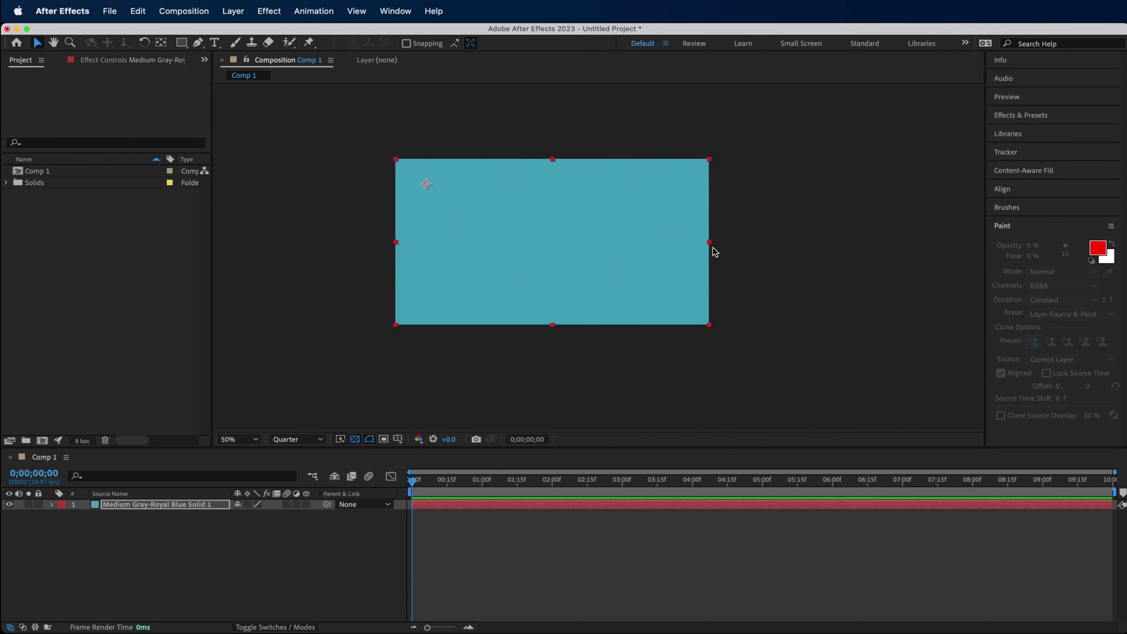
pyautogui.moveTo(712, 248); pyautogui.dragTo(460, 248)
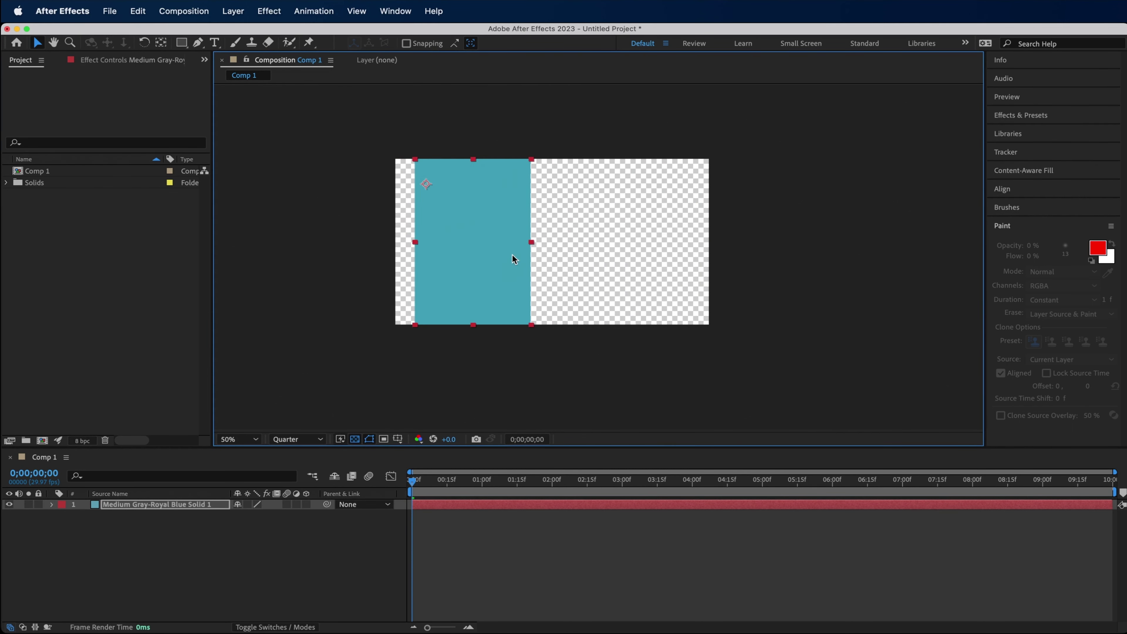
pyautogui.moveTo(460, 247); pyautogui.dragTo(728, 267)
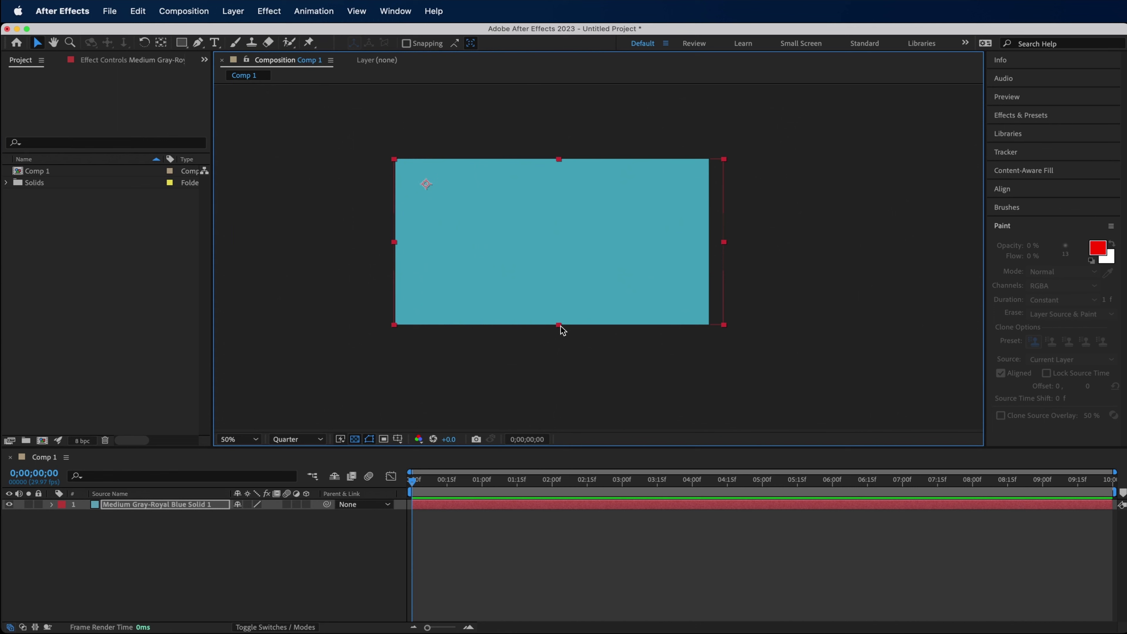
pyautogui.moveTo(561, 327); pyautogui.dragTo(548, 331)
pyautogui.press('super+z')
pyautogui.click(161, 44)
pyautogui.click(182, 44)
pyautogui.click(165, 42)
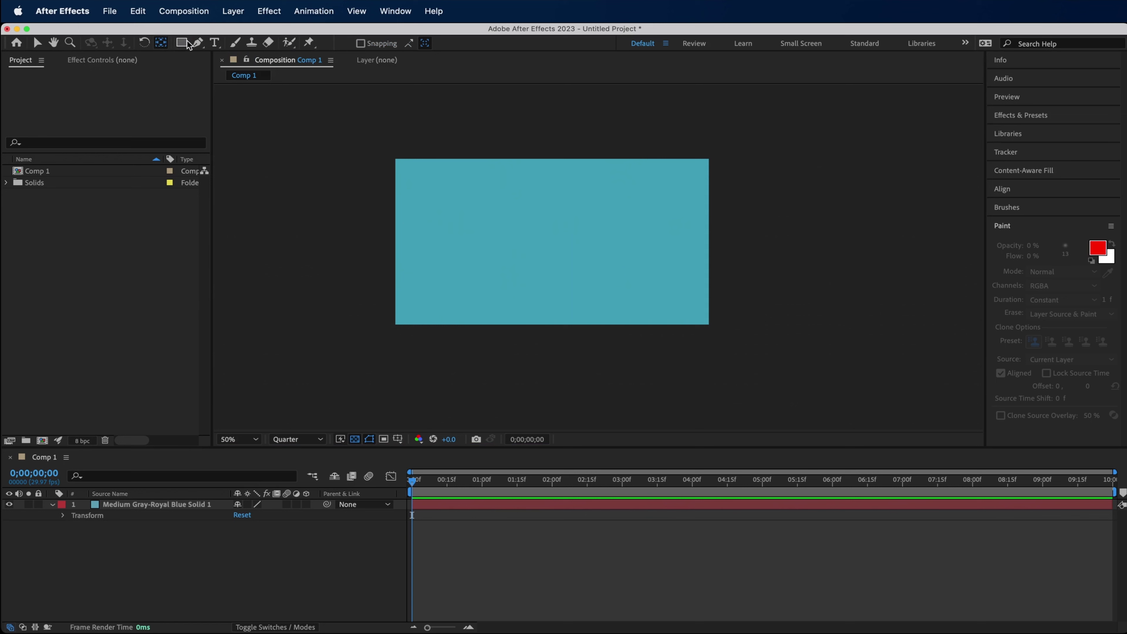
pyautogui.click(182, 44)
pyautogui.moveTo(447, 184)
pyautogui.mouseDown()
pyautogui.moveTo(659, 318)
pyautogui.moveTo(678, 292)
pyautogui.mouseUp()
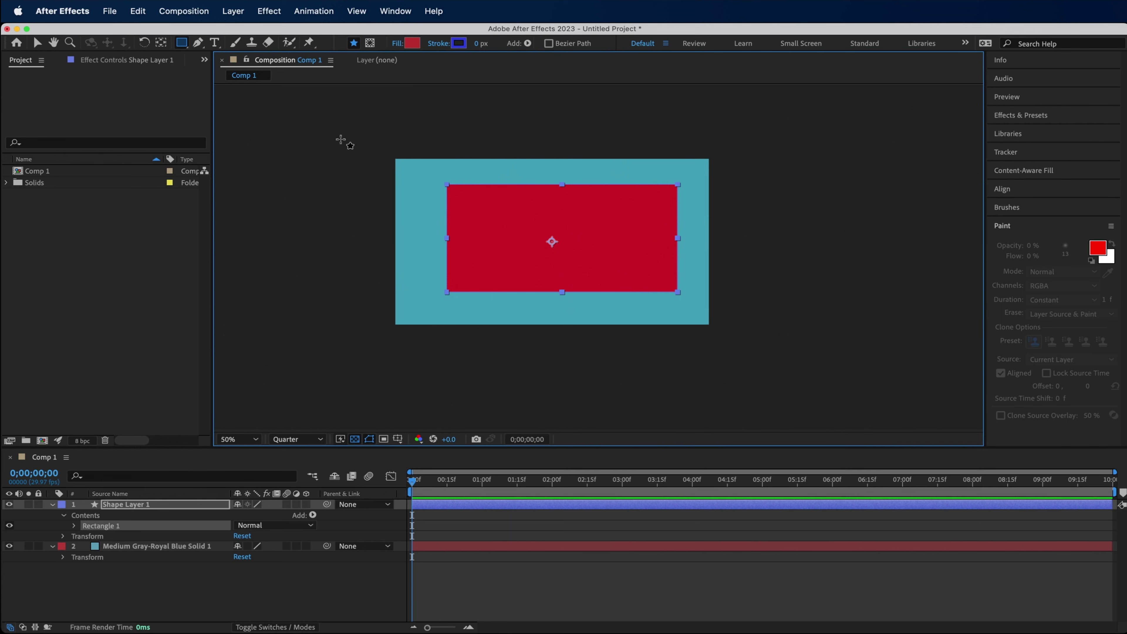
pyautogui.press('Delete')
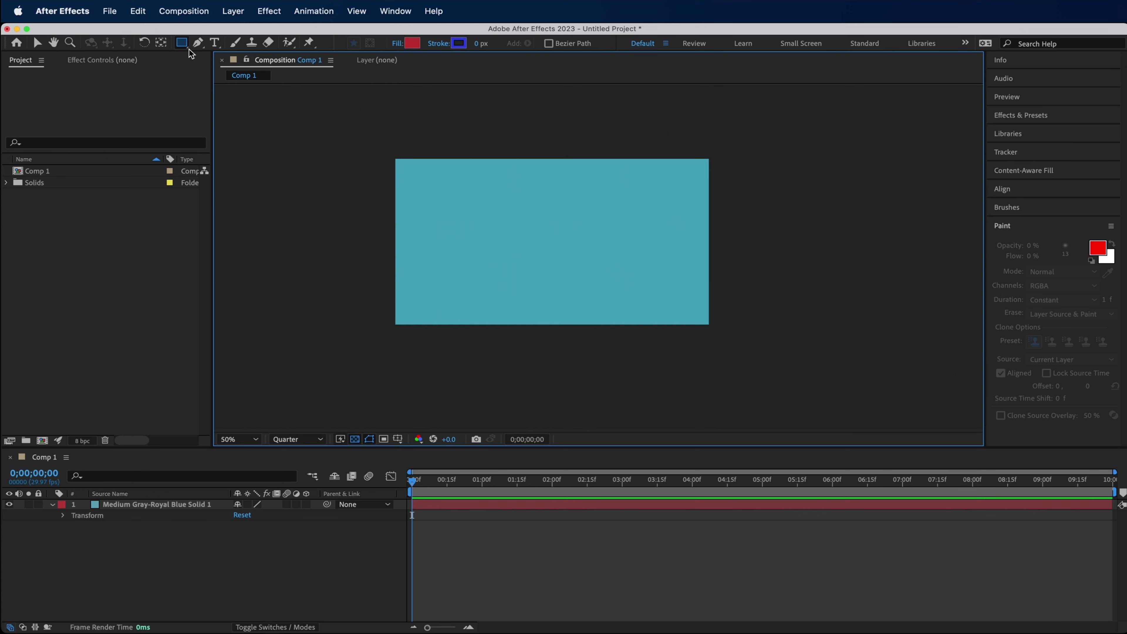
pyautogui.click(188, 46)
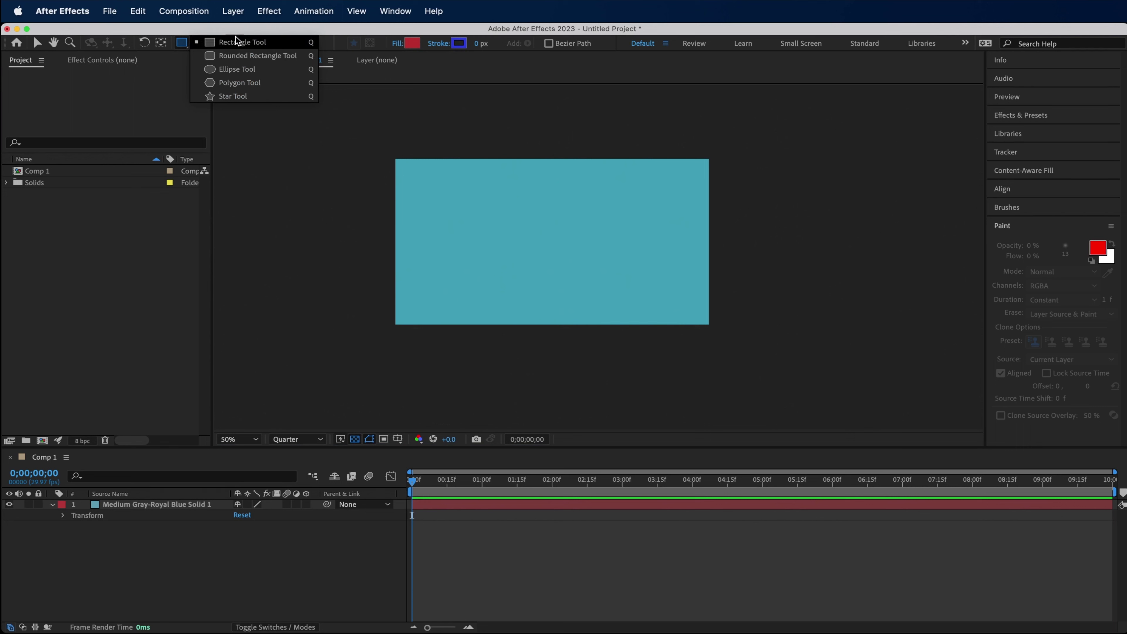
pyautogui.click(231, 96)
pyautogui.click(230, 58)
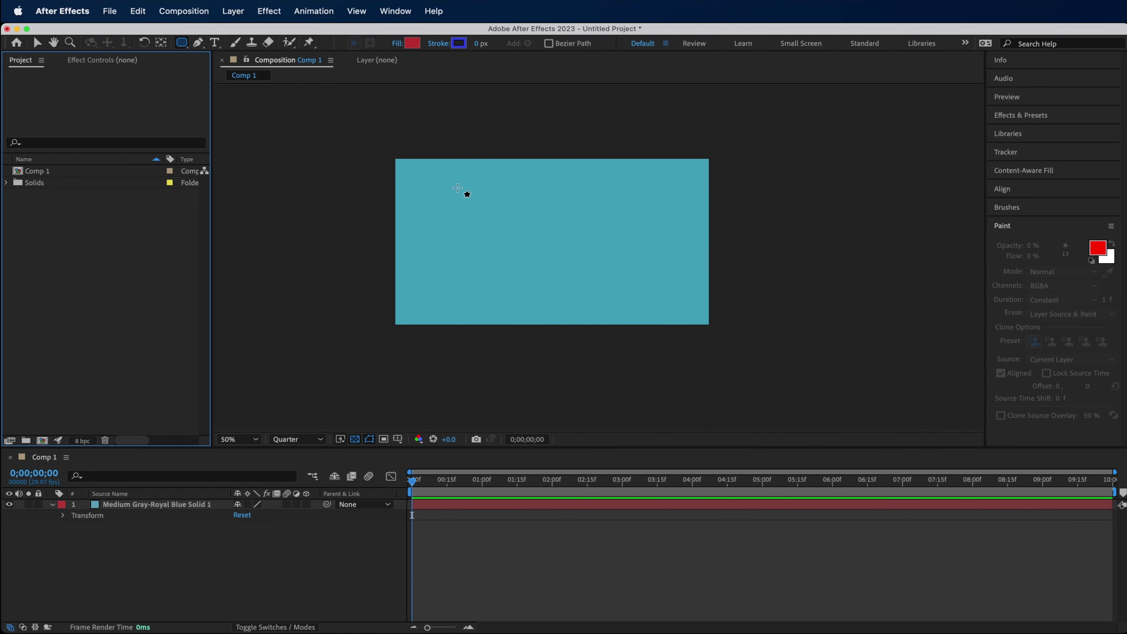
pyautogui.moveTo(449, 197); pyautogui.dragTo(637, 308)
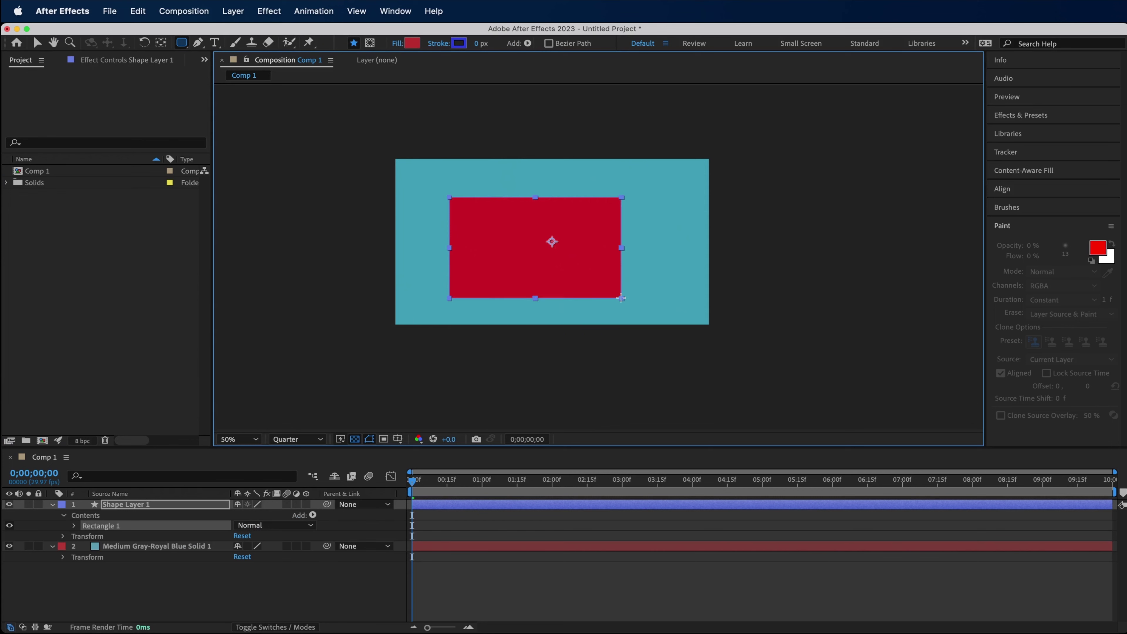
pyautogui.click(692, 171)
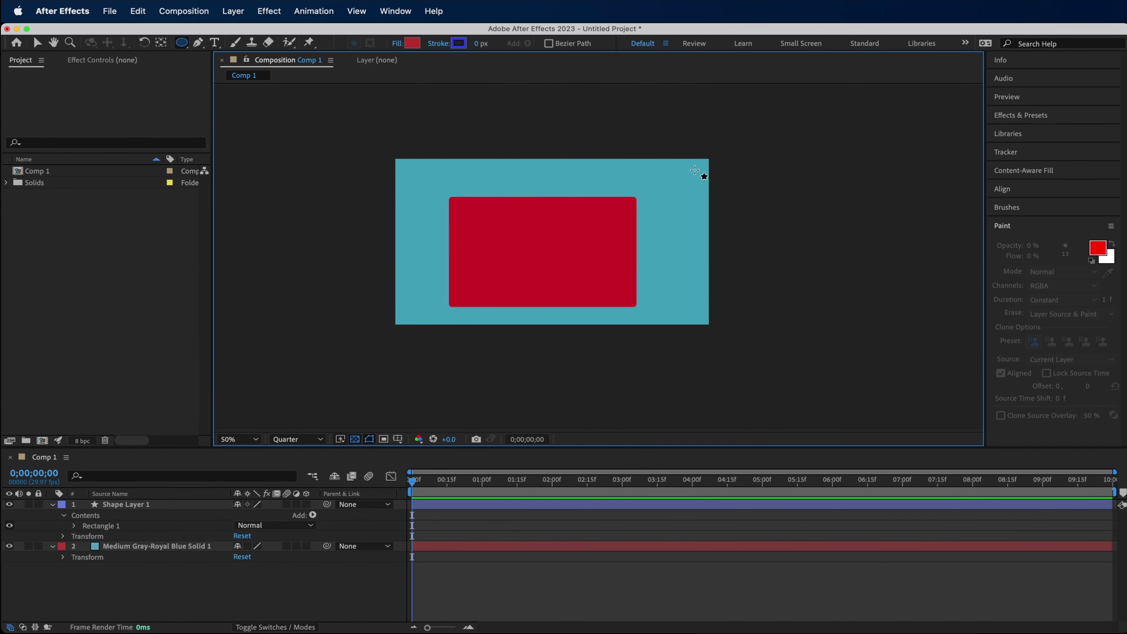
pyautogui.press('super+z')
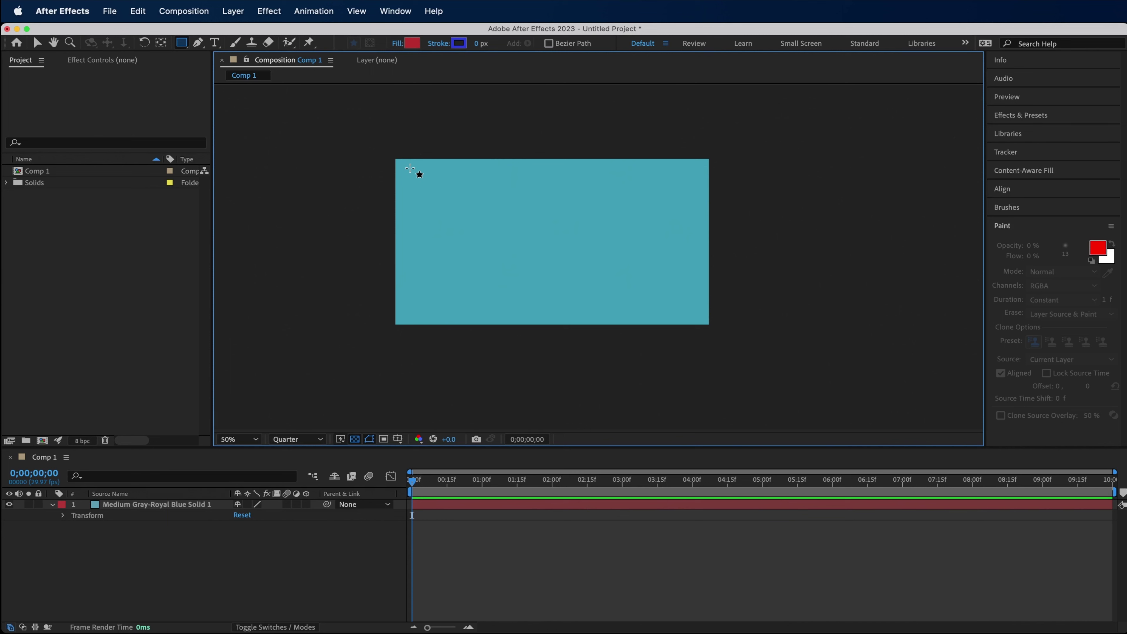
pyautogui.moveTo(410, 168); pyautogui.dragTo(610, 355)
pyautogui.moveTo(608, 209); pyautogui.dragTo(562, 194)
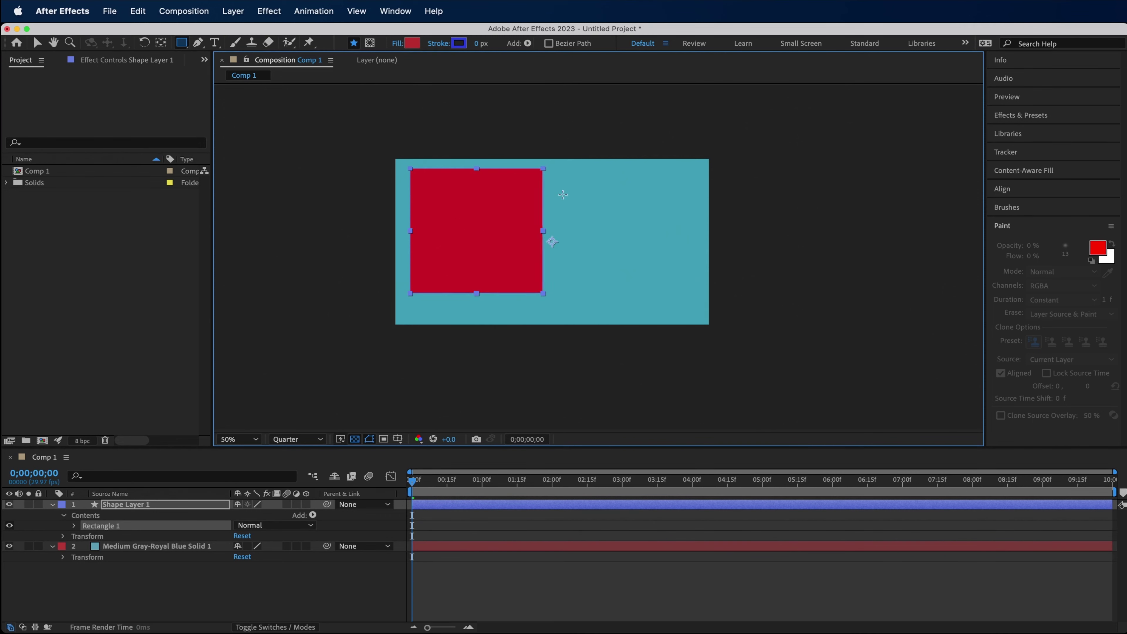
pyautogui.moveTo(562, 195)
pyautogui.mouseDown()
pyautogui.moveTo(480, 197)
pyautogui.moveTo(563, 224)
pyautogui.mouseUp()
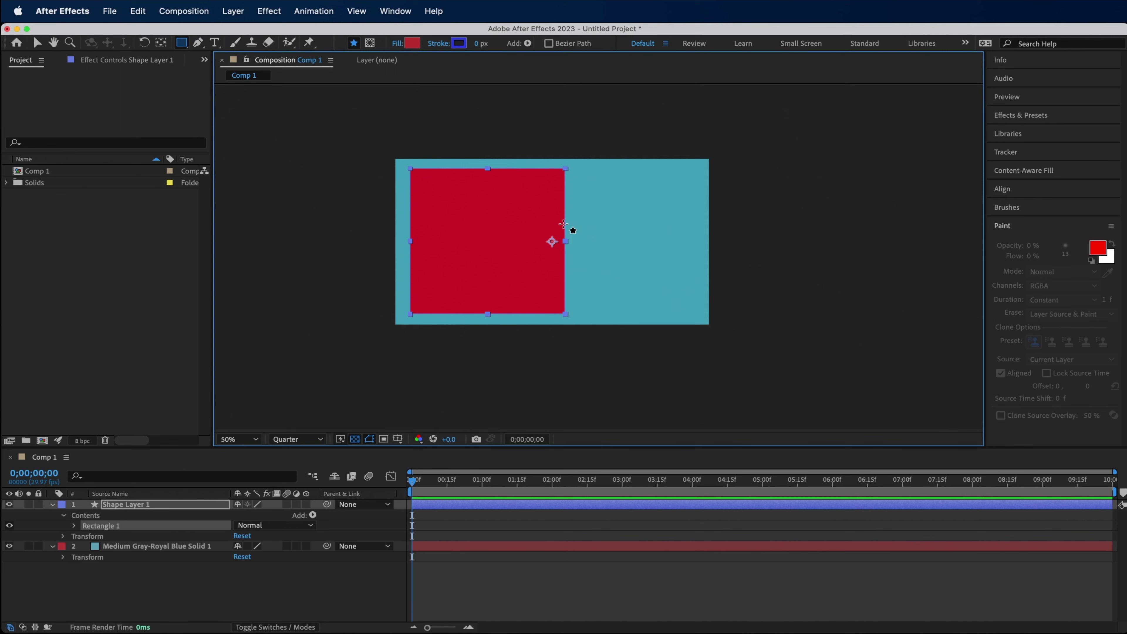
pyautogui.press('super+z')
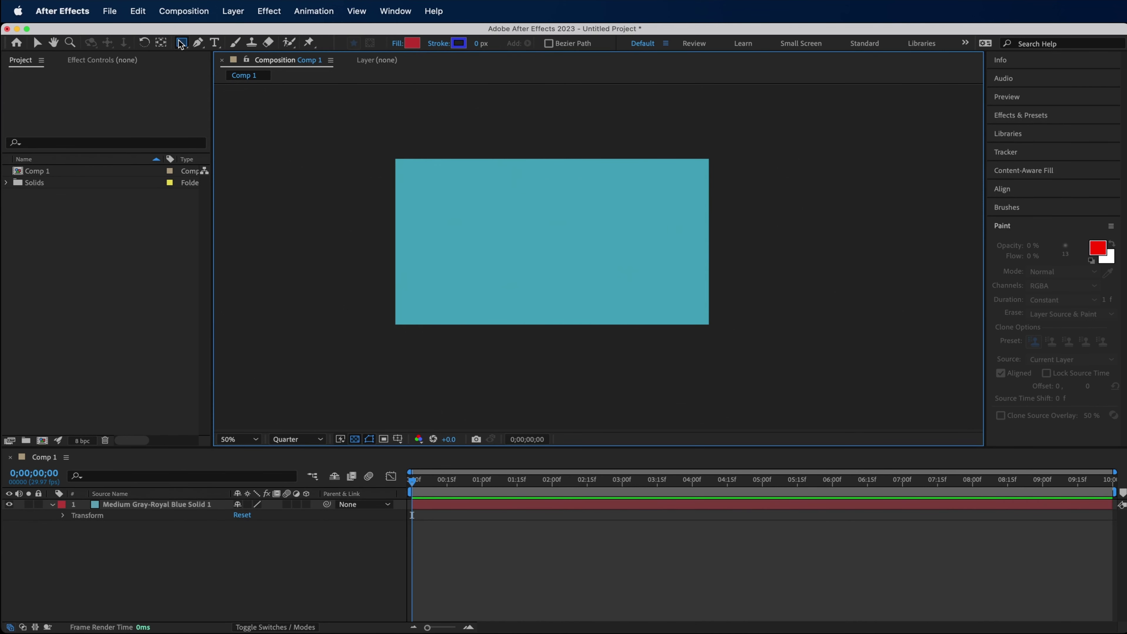
pyautogui.moveTo(181, 45); pyautogui.dragTo(238, 70)
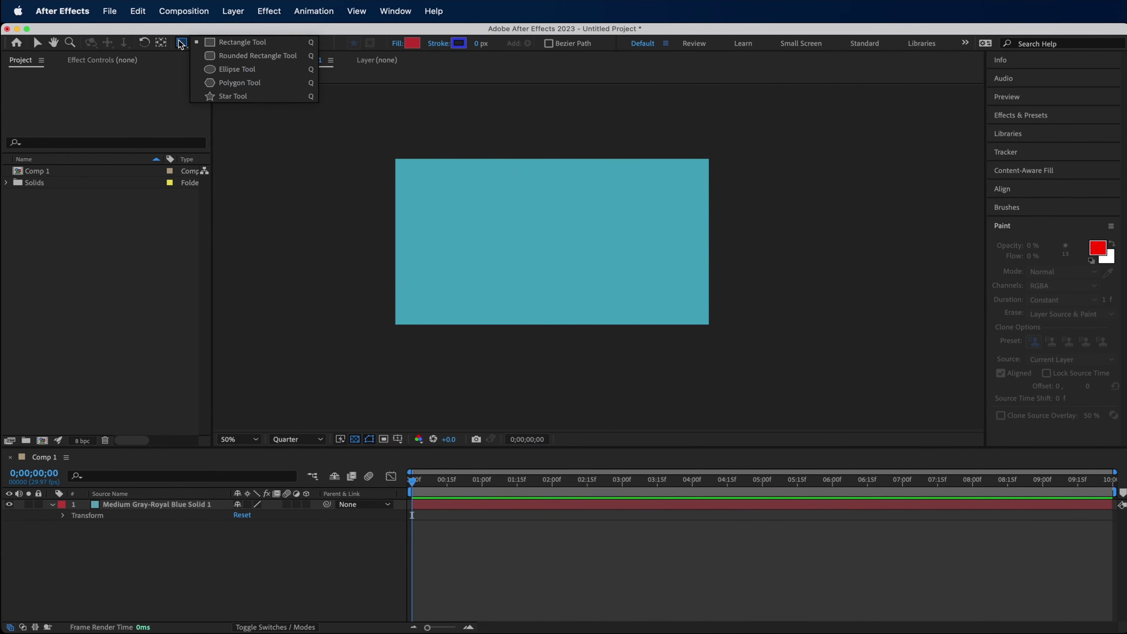
pyautogui.click(227, 72)
pyautogui.moveTo(431, 184)
pyautogui.mouseDown()
pyautogui.moveTo(554, 320)
pyautogui.moveTo(664, 300)
pyautogui.mouseUp()
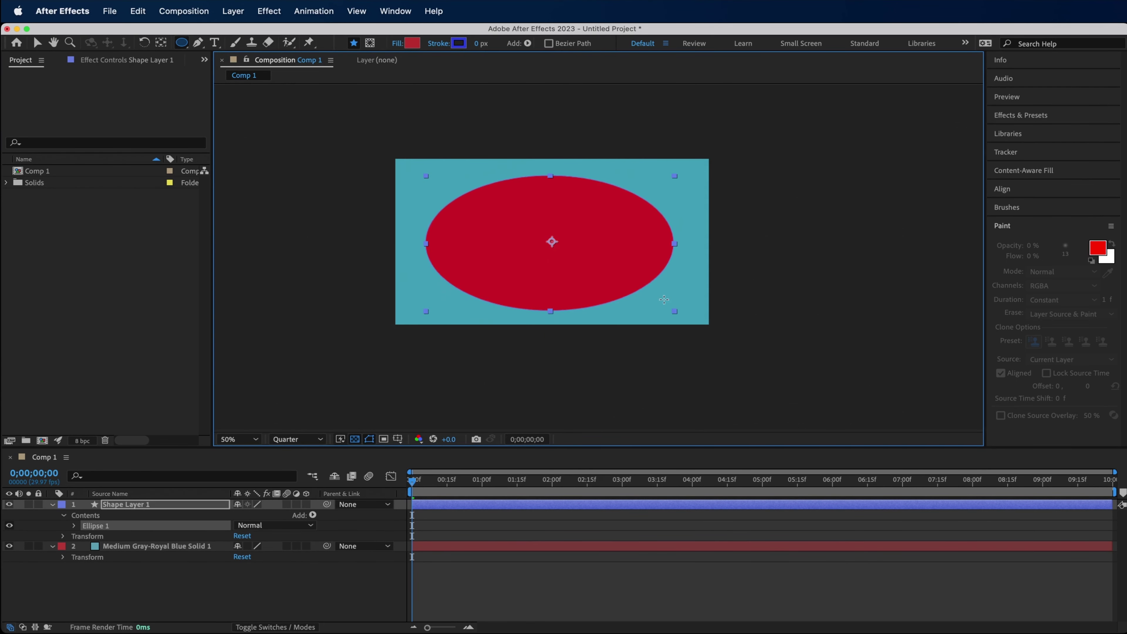
pyautogui.moveTo(663, 299); pyautogui.dragTo(571, 311)
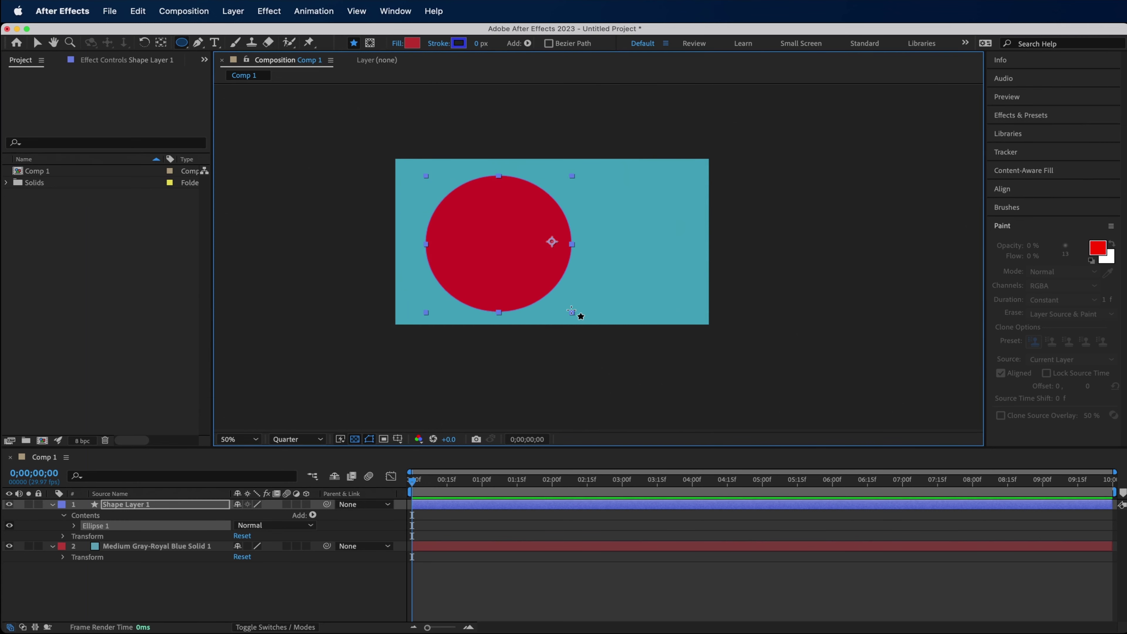
pyautogui.press('super+z')
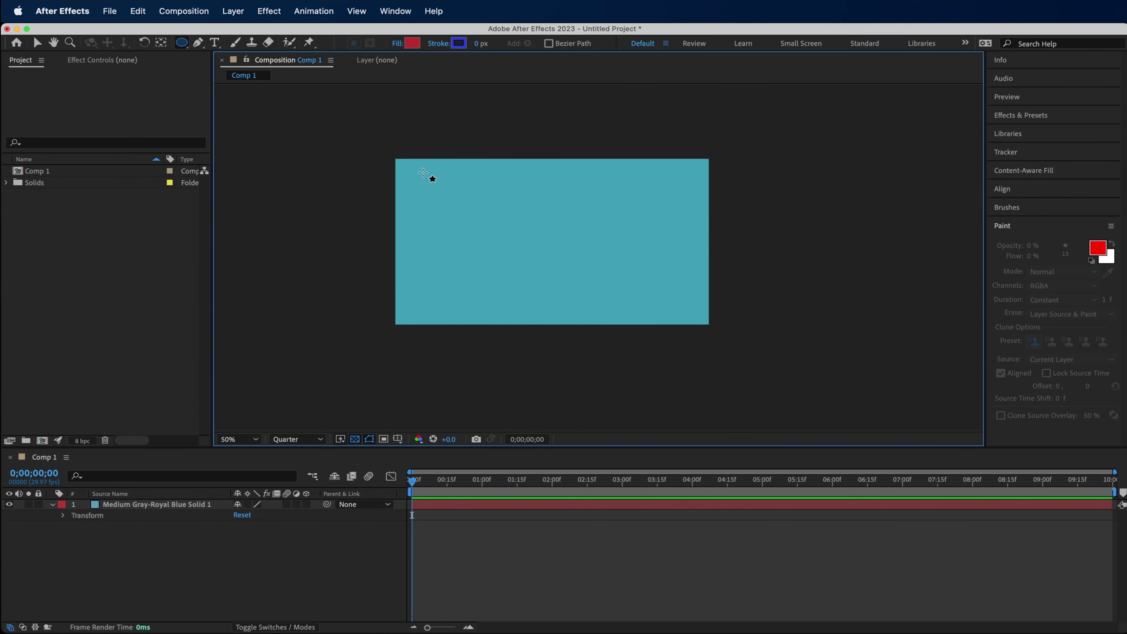
pyautogui.moveTo(423, 172); pyautogui.dragTo(545, 286)
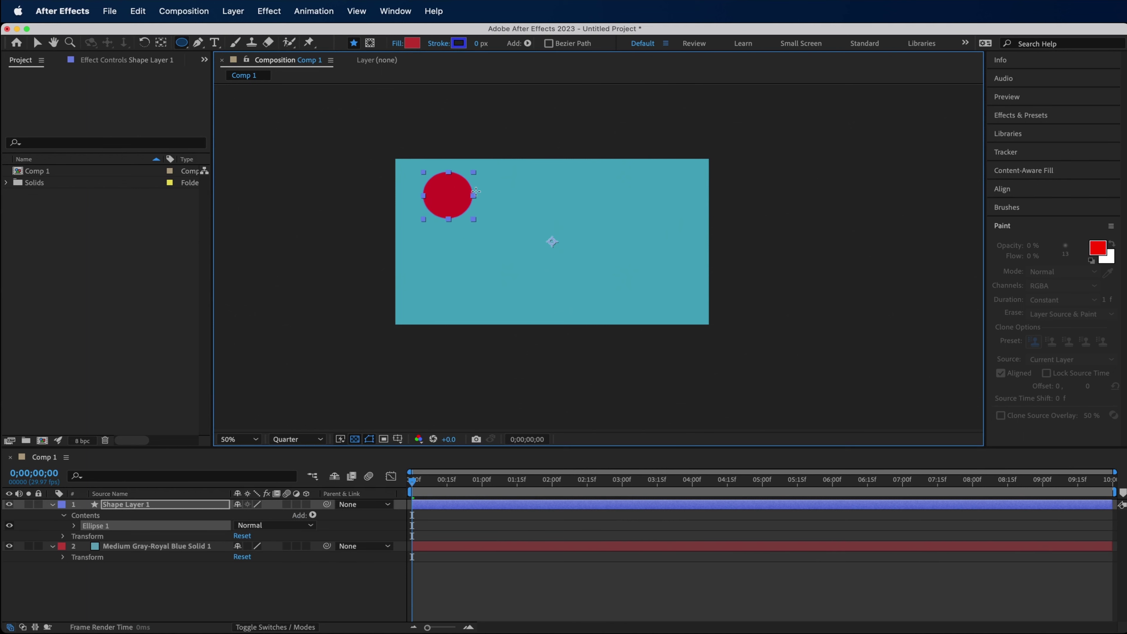
pyautogui.moveTo(548, 208)
pyautogui.mouseDown()
pyautogui.moveTo(576, 214)
pyautogui.moveTo(572, 202)
pyautogui.mouseUp()
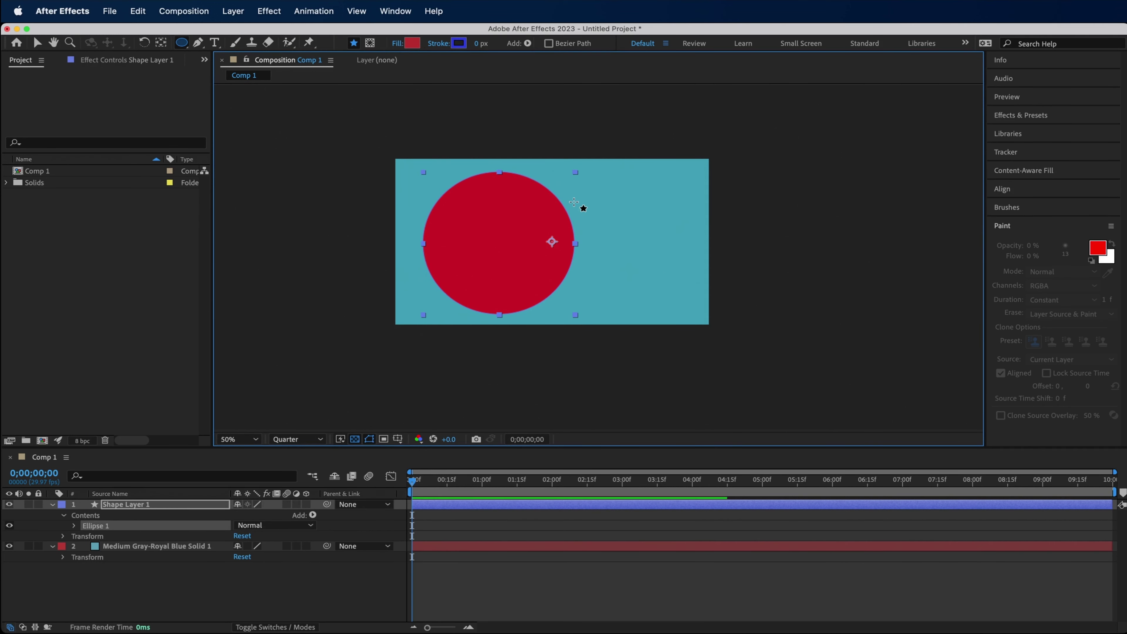
pyautogui.press('Delete')
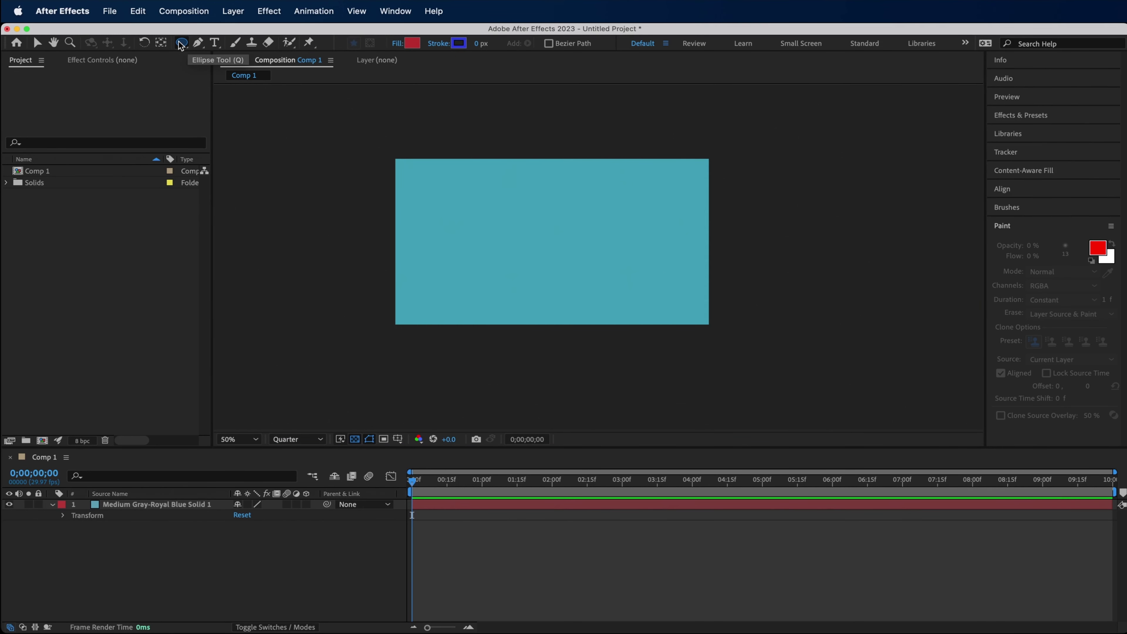
pyautogui.click(182, 44)
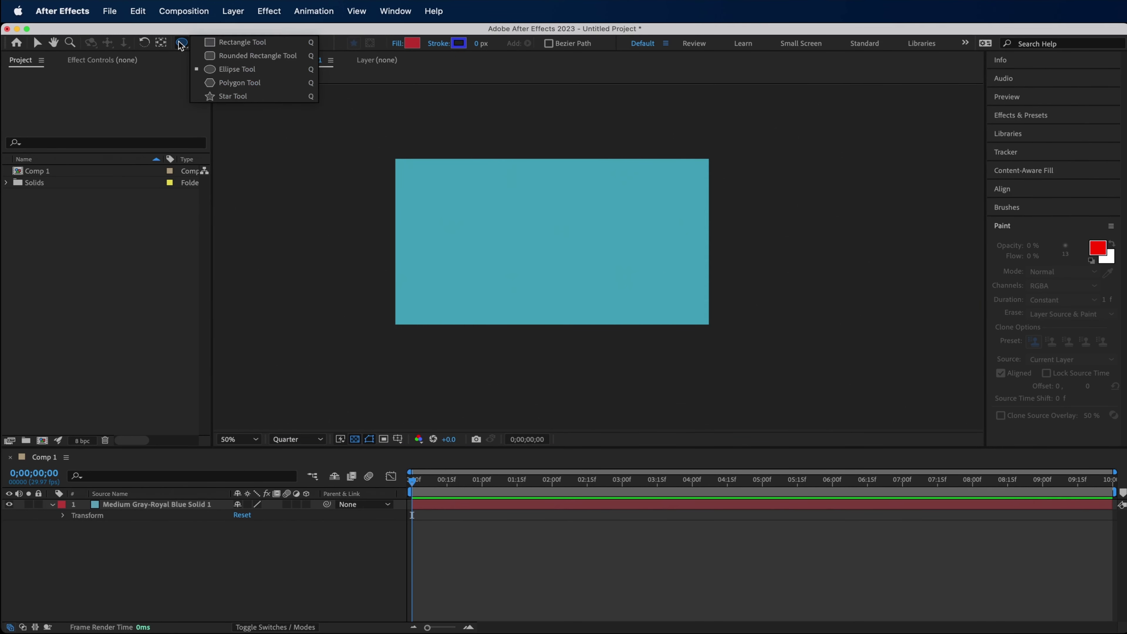
pyautogui.click(231, 85)
pyautogui.moveTo(421, 177); pyautogui.dragTo(420, 116)
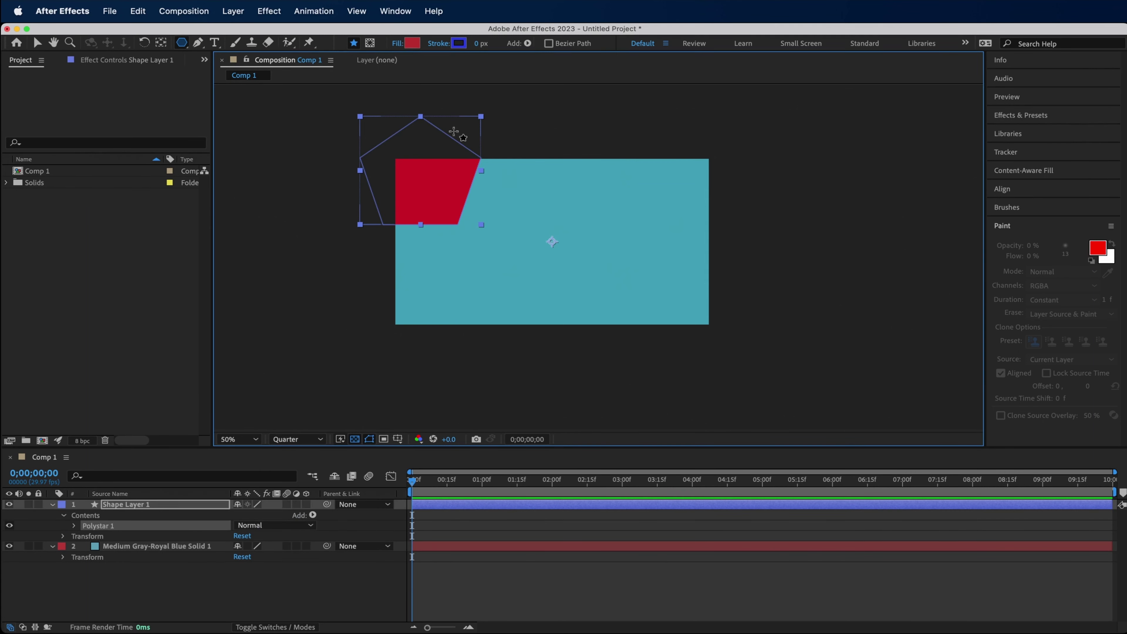
pyautogui.press('Delete')
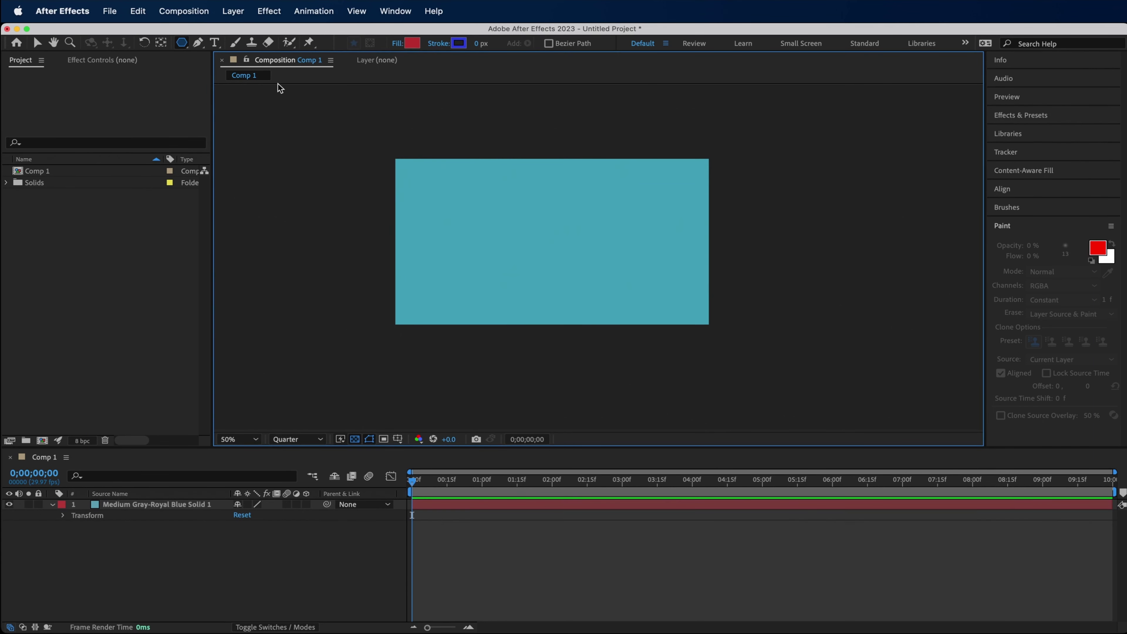
pyautogui.click(182, 42)
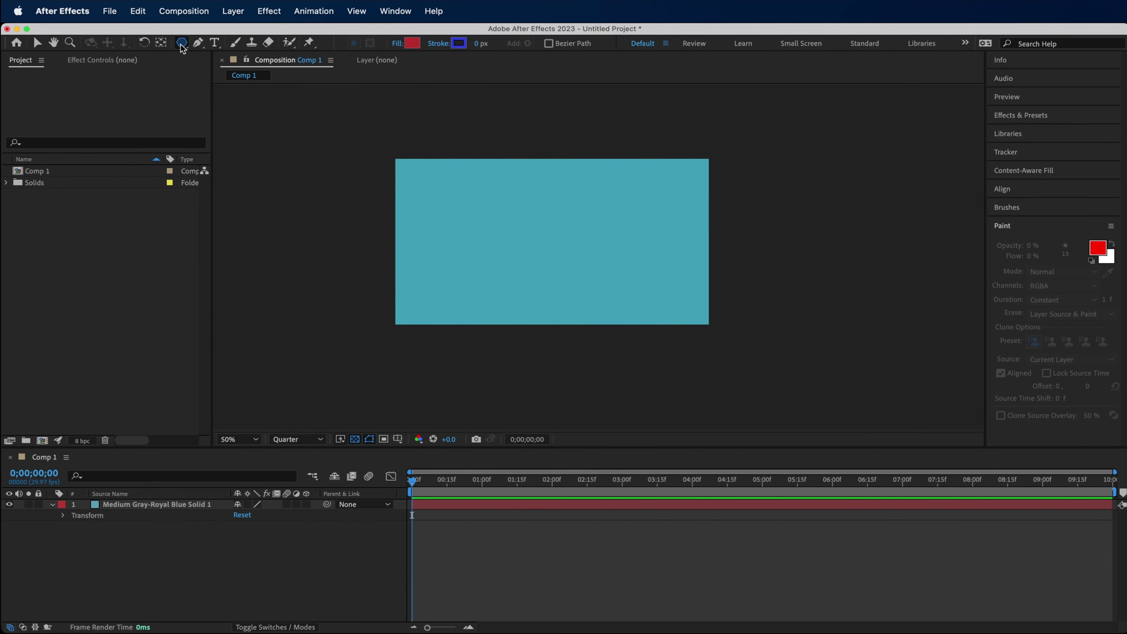
pyautogui.click(225, 98)
pyautogui.moveTo(506, 205); pyautogui.dragTo(545, 228)
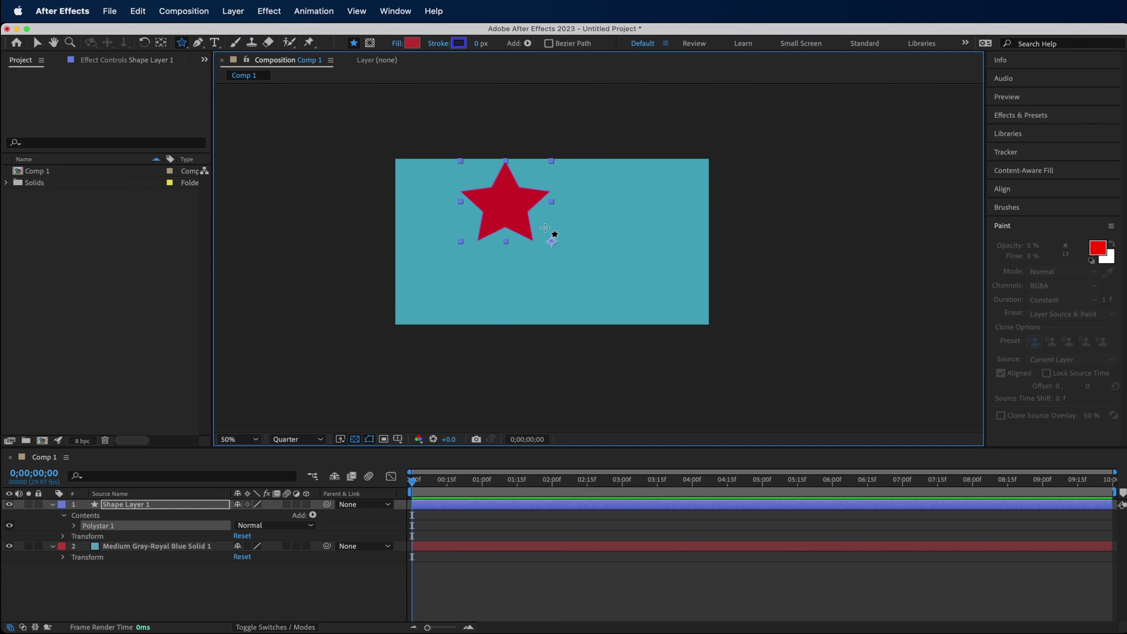
pyautogui.press('Delete')
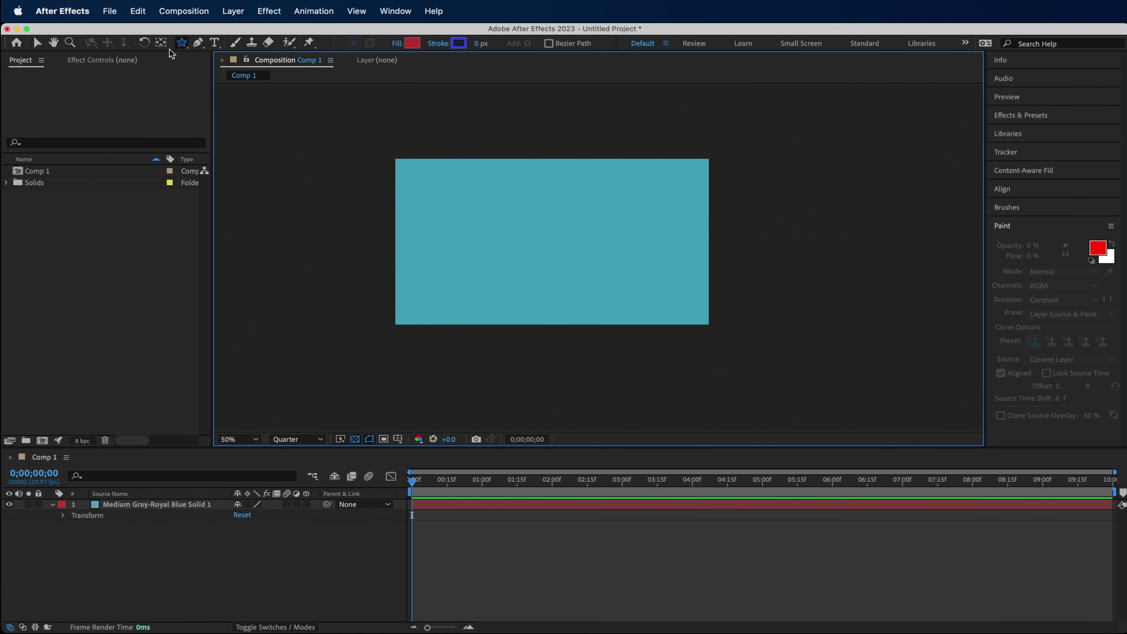
# Draw a closed curved path across the teal solid with the Pen tool
pyautogui.click(195, 42)
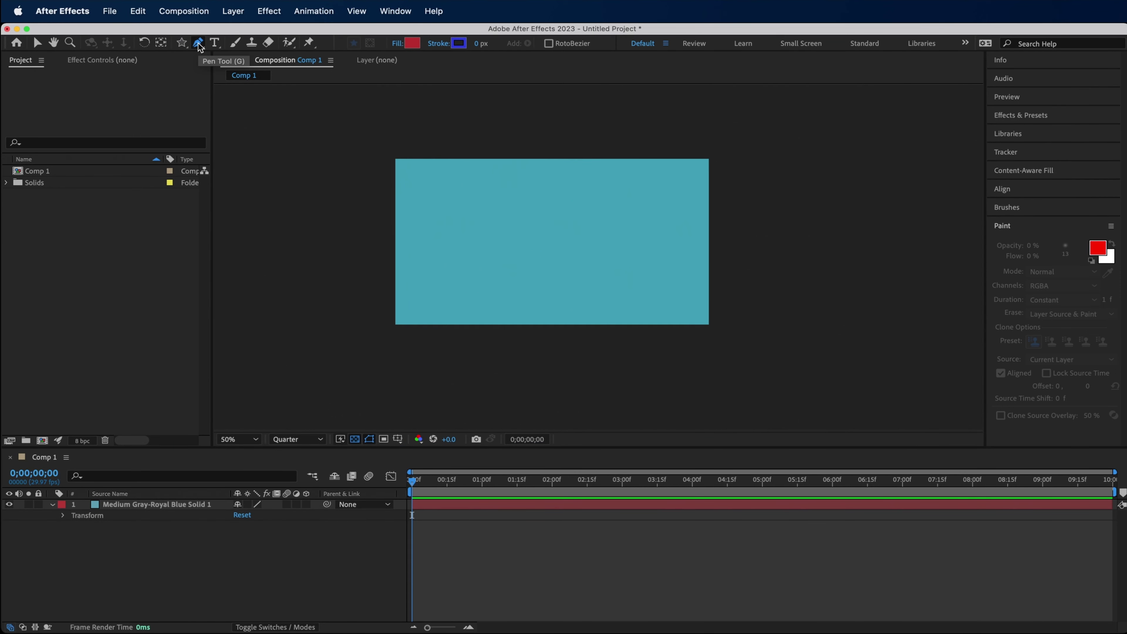
pyautogui.click(429, 190)
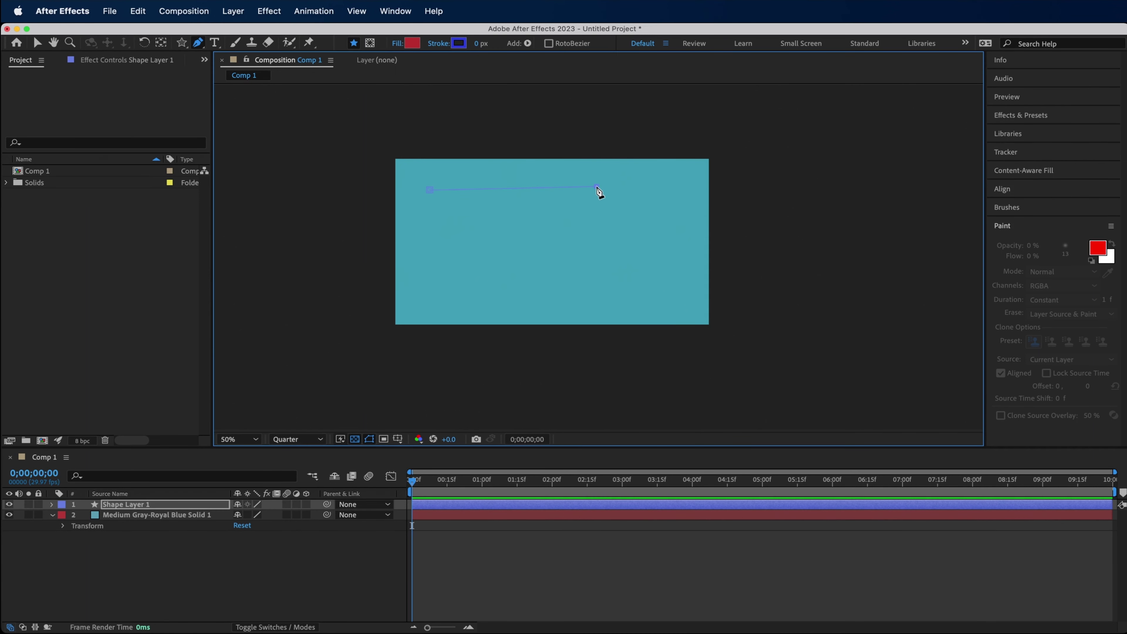
pyautogui.moveTo(596, 187); pyautogui.dragTo(652, 148)
pyautogui.moveTo(708, 252); pyautogui.dragTo(616, 272)
pyautogui.click(490, 261)
pyautogui.moveTo(437, 228); pyautogui.dragTo(438, 215)
pyautogui.click(429, 191)
# Select the new shape layer and set its fill to white FFFFFF
pyautogui.click(38, 42)
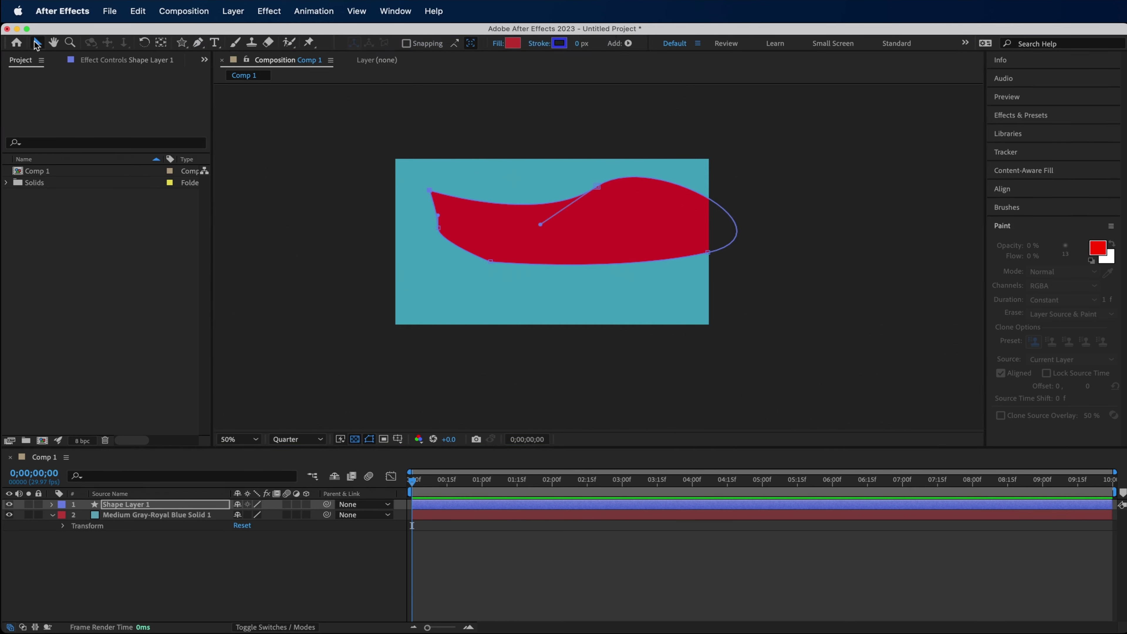
pyautogui.click(499, 208)
pyautogui.click(755, 195)
pyautogui.click(596, 244)
pyautogui.click(513, 44)
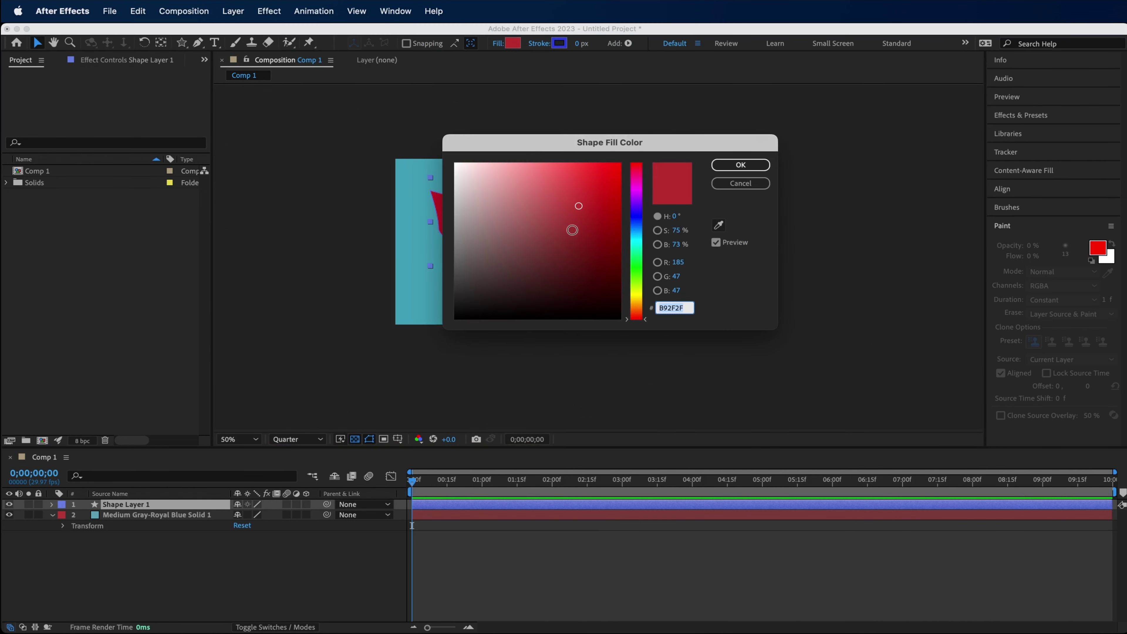
pyautogui.moveTo(486, 166); pyautogui.dragTo(455, 164)
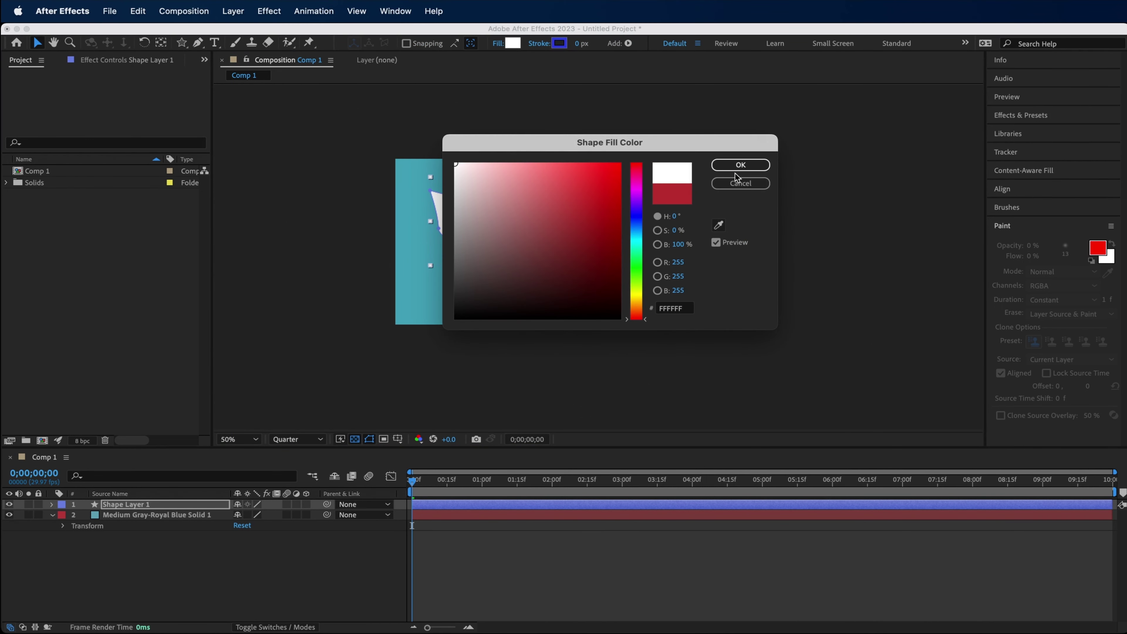
pyautogui.click(740, 165)
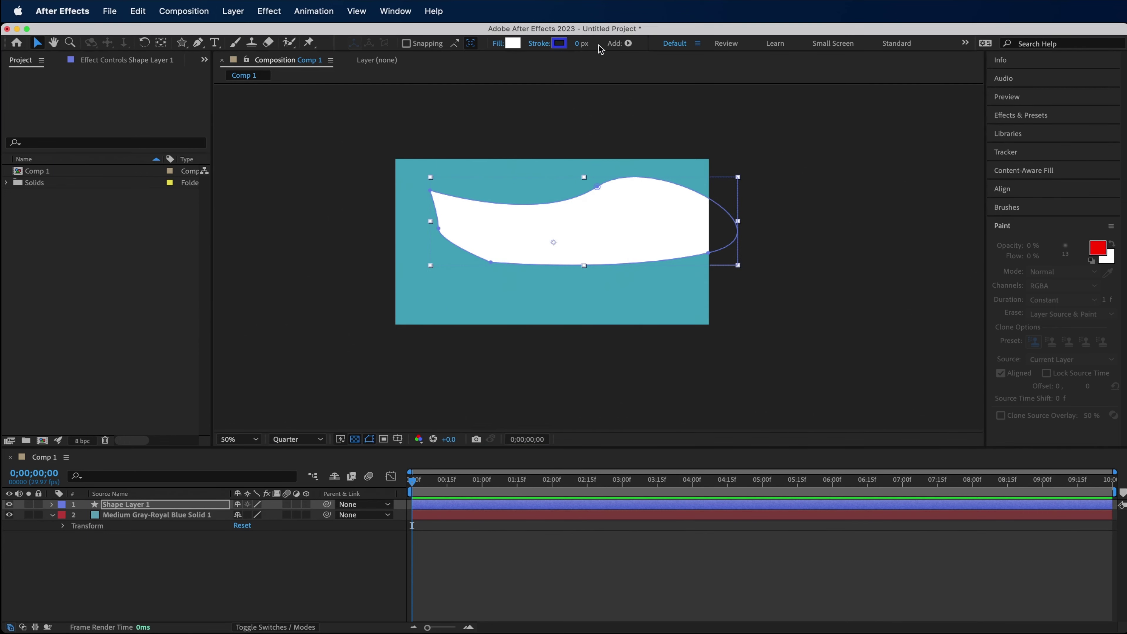
# Give the shape a 13 px red outline and nudge it left
pyautogui.moveTo(578, 43)
pyautogui.mouseDown()
pyautogui.moveTo(640, 61)
pyautogui.moveTo(596, 62)
pyautogui.mouseUp()
pyautogui.click(632, 222)
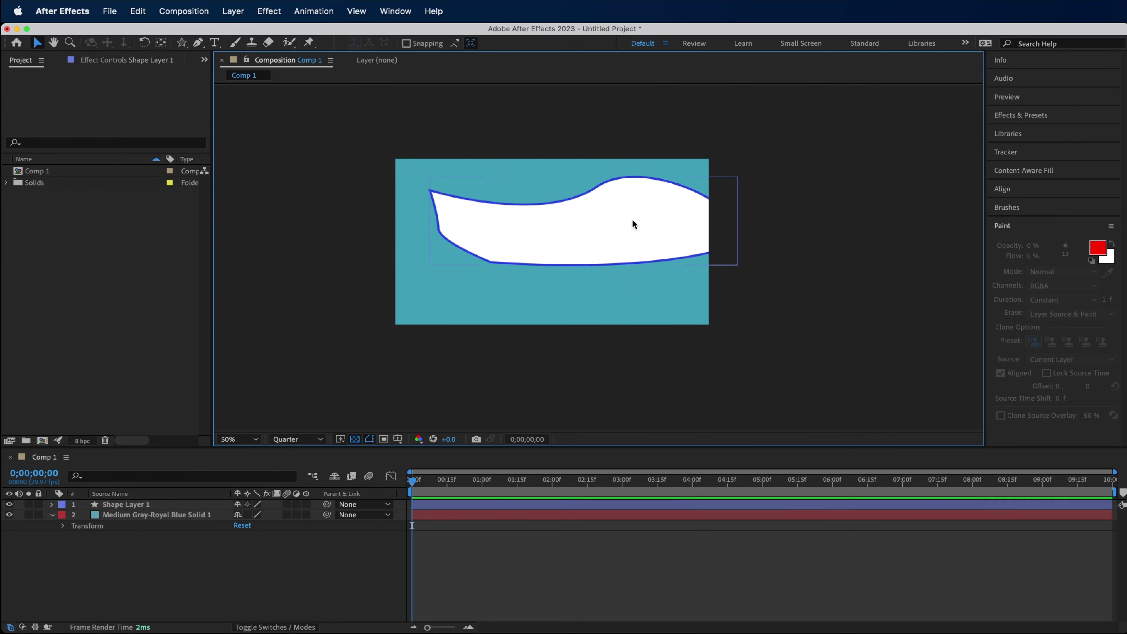
pyautogui.moveTo(647, 221); pyautogui.dragTo(590, 221)
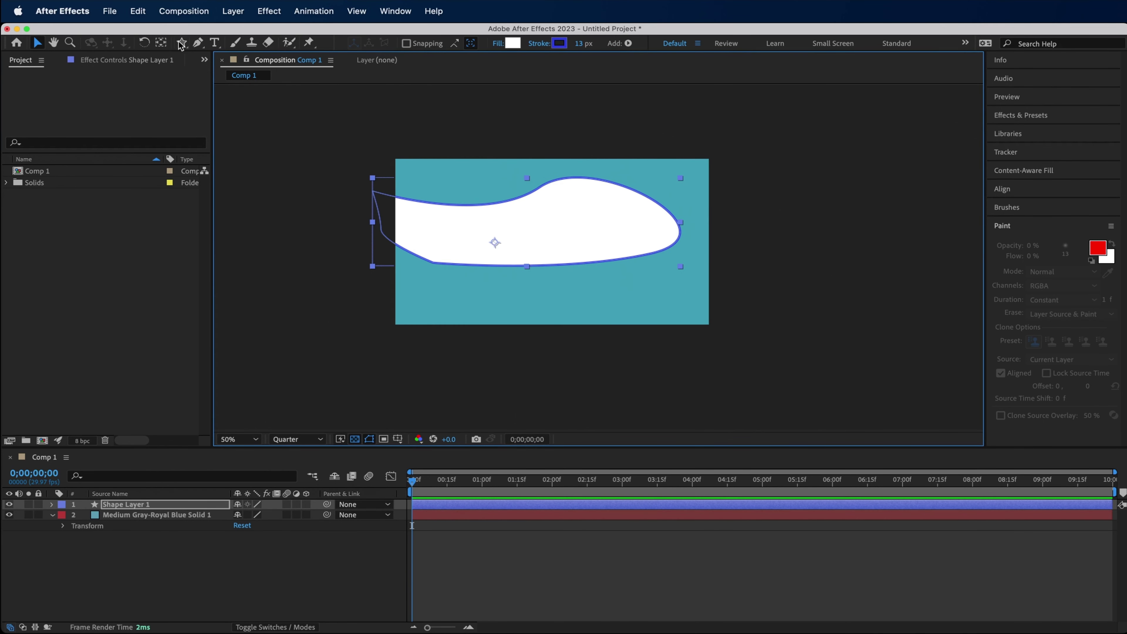
pyautogui.moveTo(182, 43); pyautogui.dragTo(216, 78)
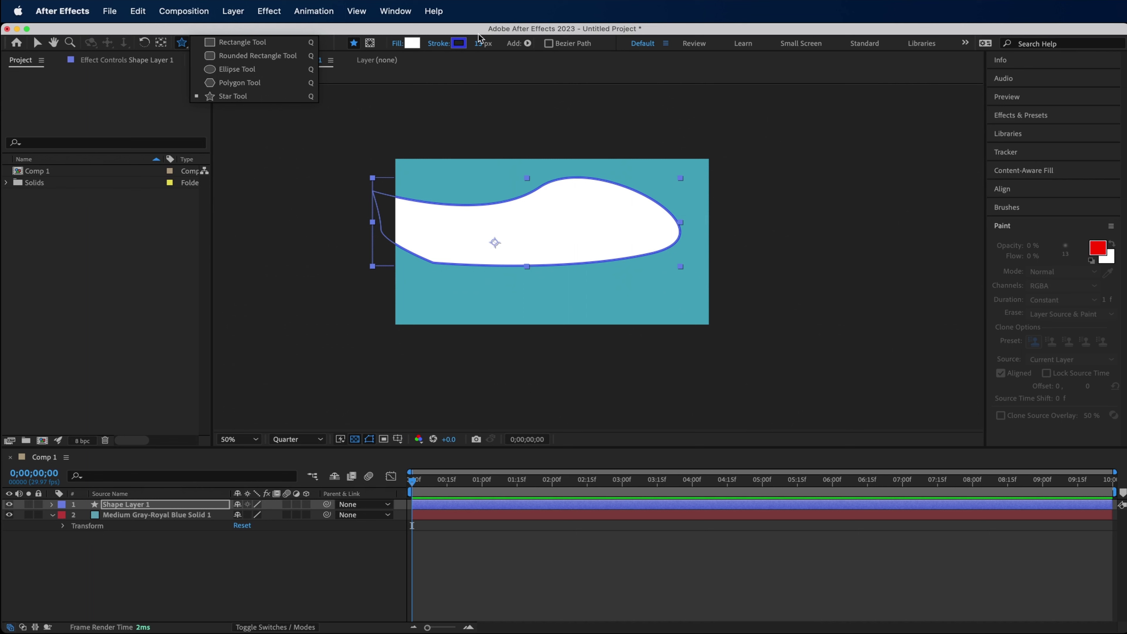
pyautogui.click(460, 44)
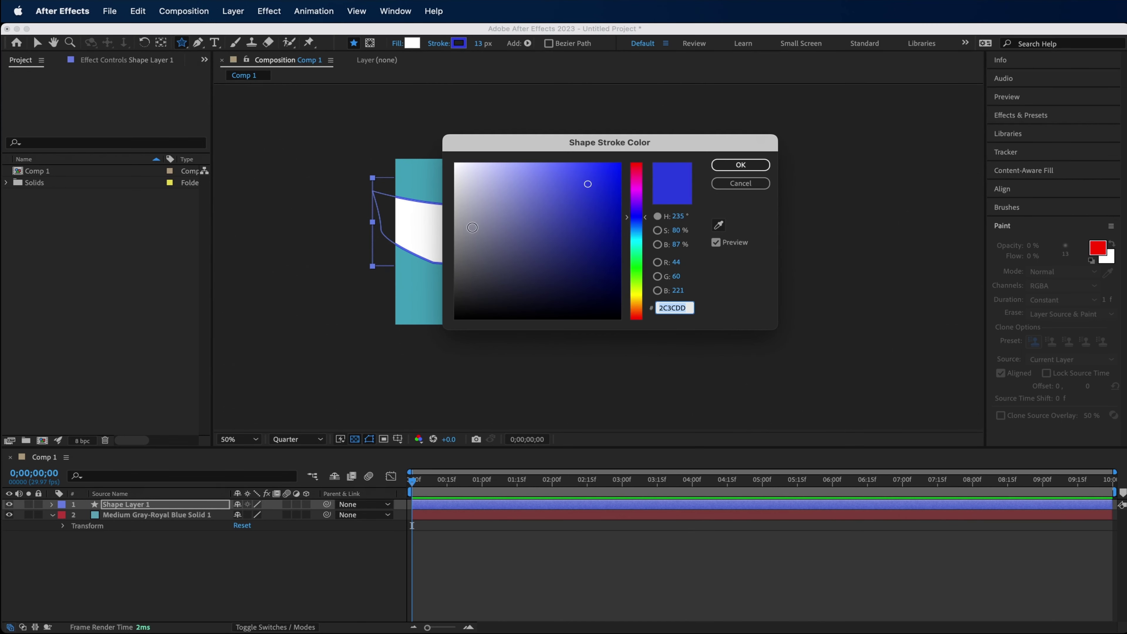
pyautogui.moveTo(641, 229)
pyautogui.mouseDown()
pyautogui.moveTo(636, 165)
pyautogui.moveTo(596, 166)
pyautogui.mouseUp()
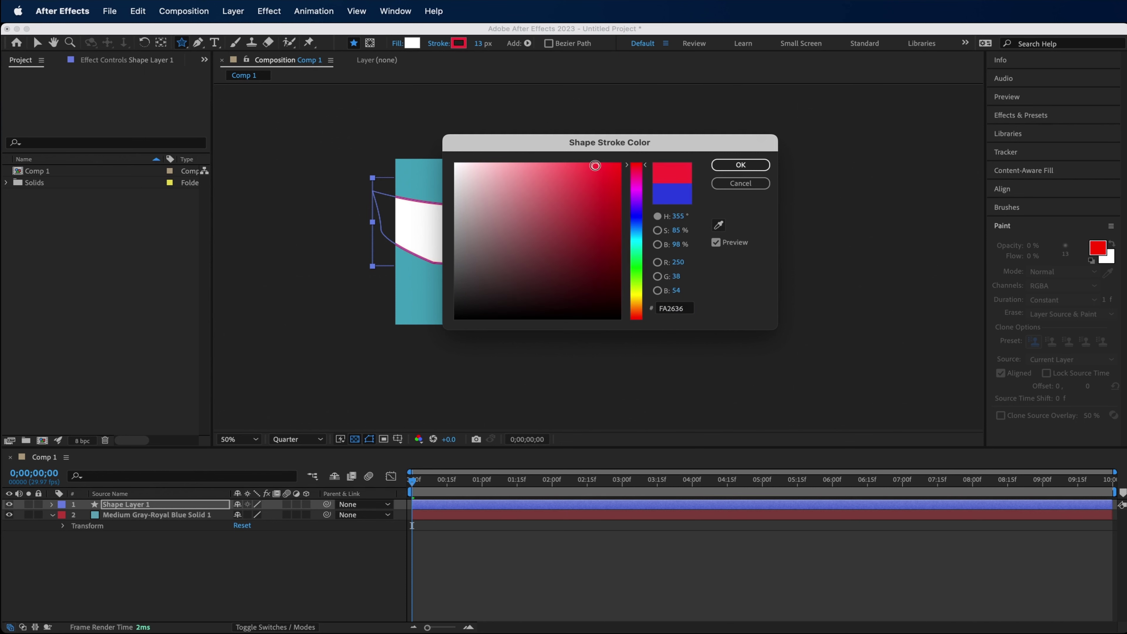
pyautogui.click(740, 166)
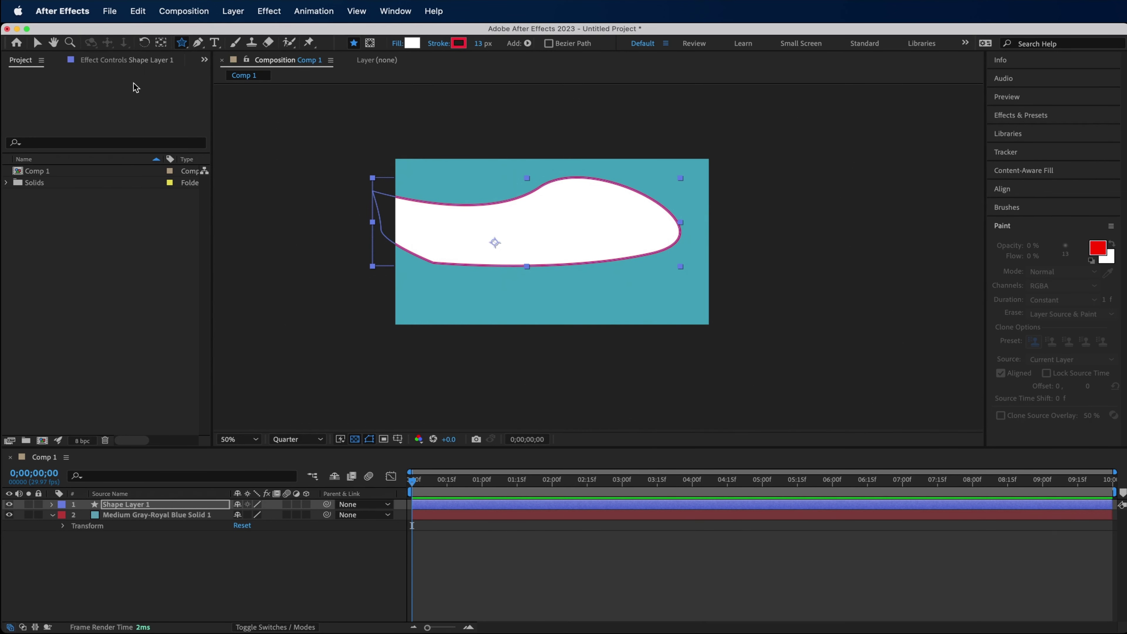
# Move the shape right and up within the teal frame
pyautogui.press('v')
pyautogui.moveTo(555, 240)
pyautogui.mouseDown()
pyautogui.moveTo(582, 230)
pyautogui.moveTo(550, 240)
pyautogui.moveTo(566, 248)
pyautogui.mouseUp()
pyautogui.click(788, 305)
pyautogui.click(569, 234)
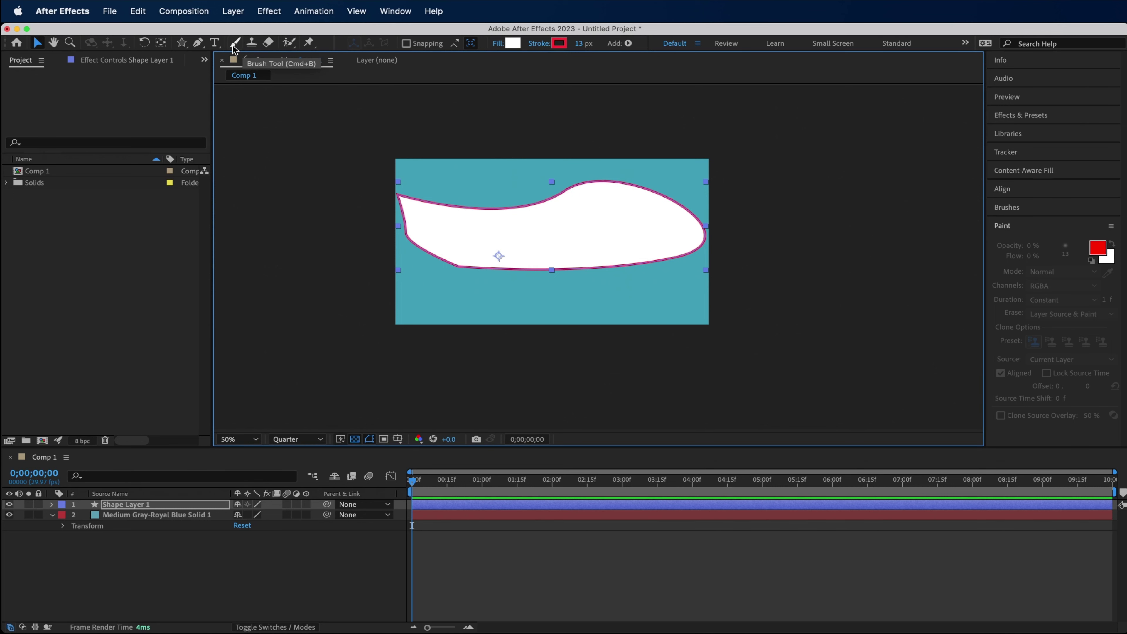
pyautogui.click(214, 43)
# Delete the white shape layer and try the Type tool with a throwaway text layer
pyautogui.press('Delete')
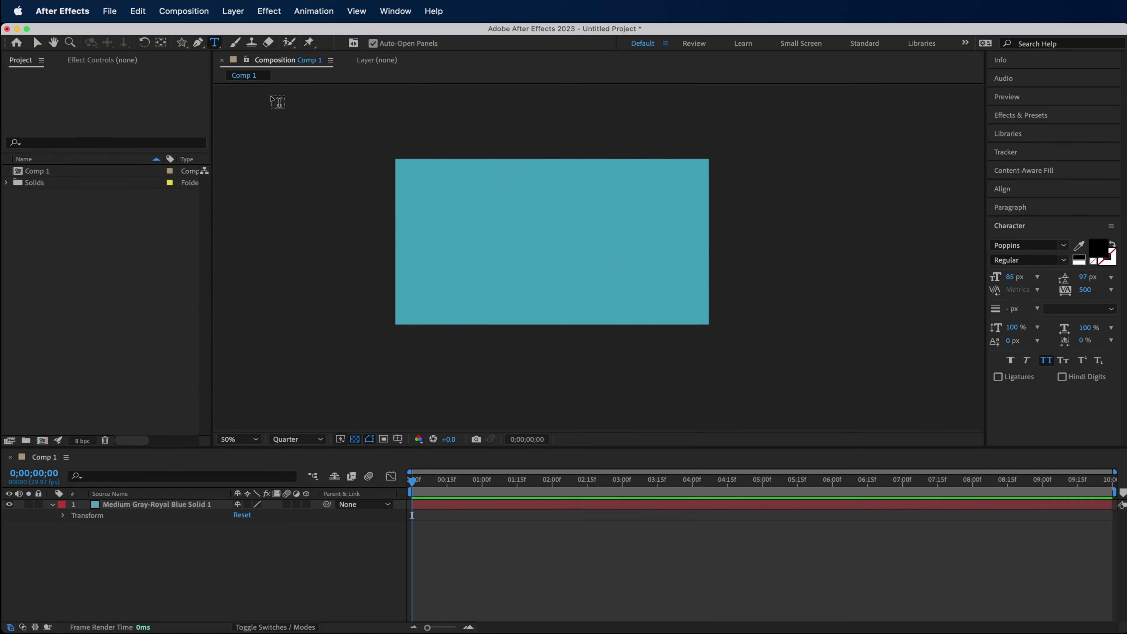
pyautogui.click(214, 43)
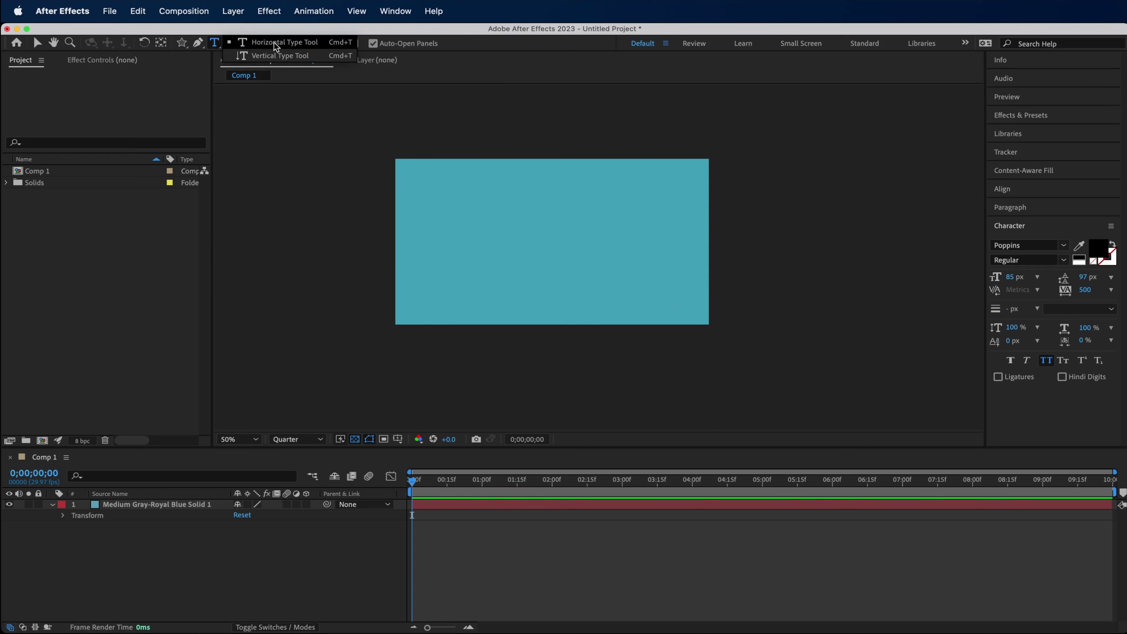
pyautogui.click(284, 56)
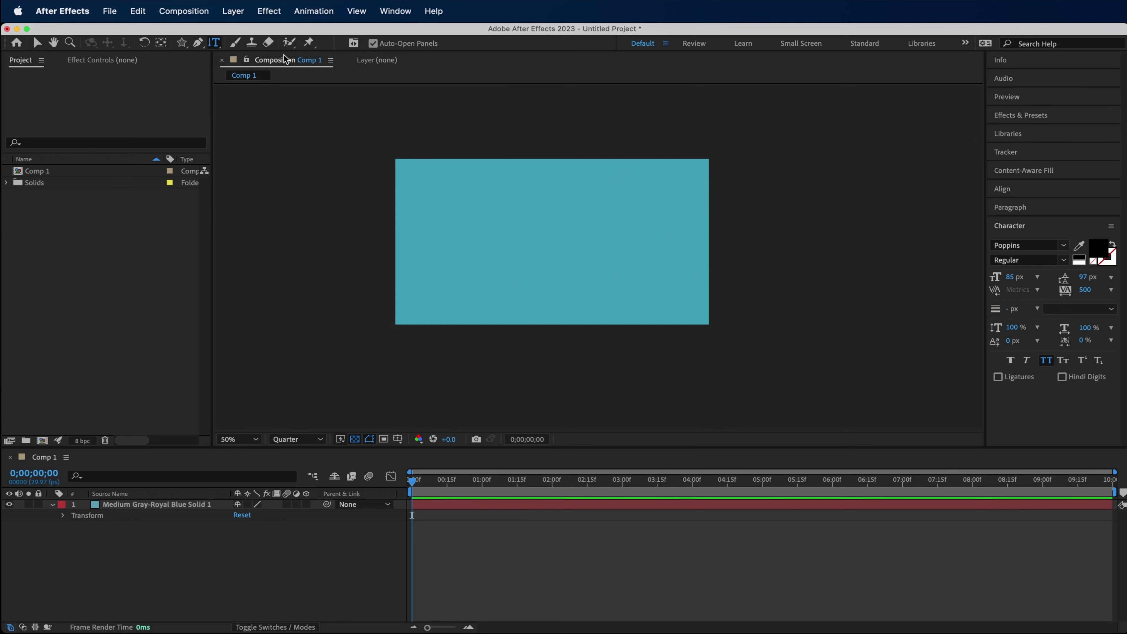
pyautogui.click(203, 47)
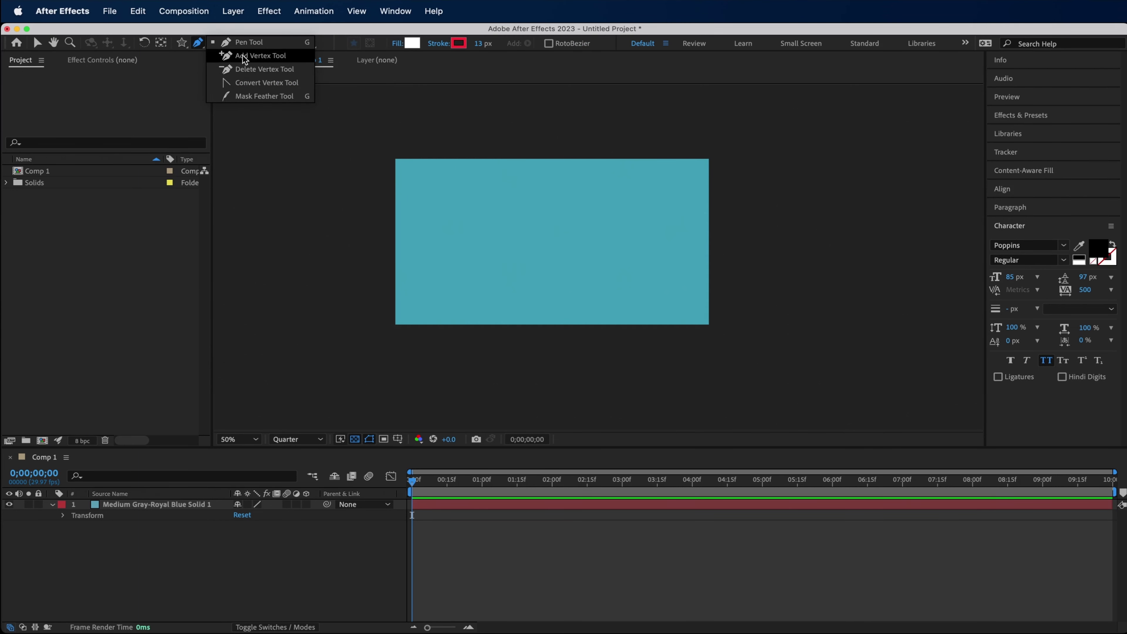
pyautogui.click(241, 55)
pyautogui.click(200, 50)
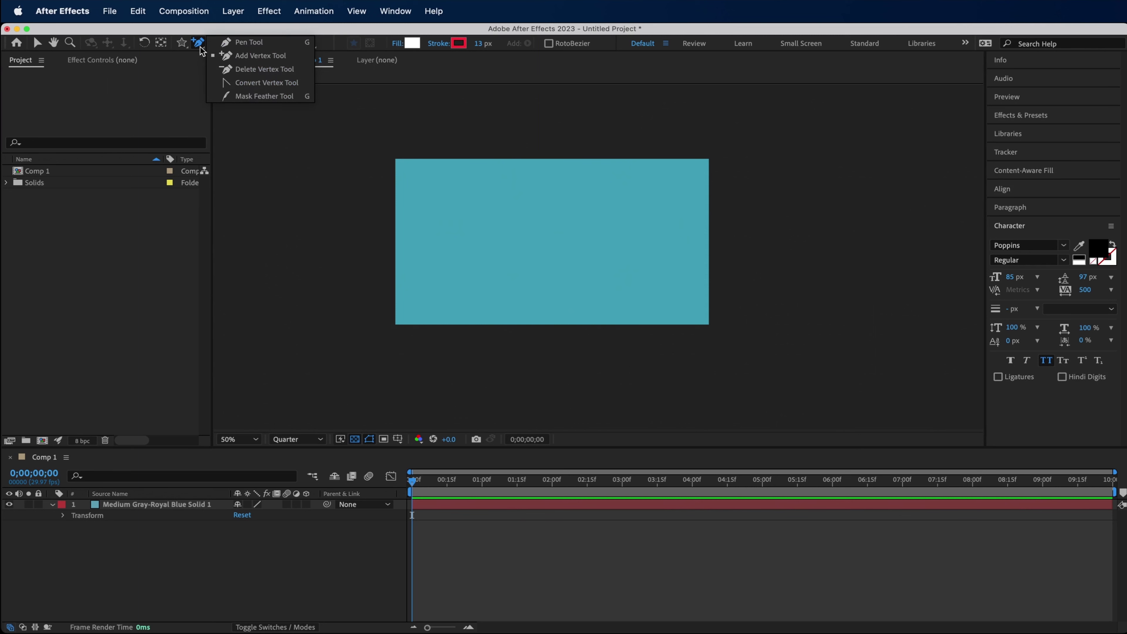
pyautogui.click(209, 48)
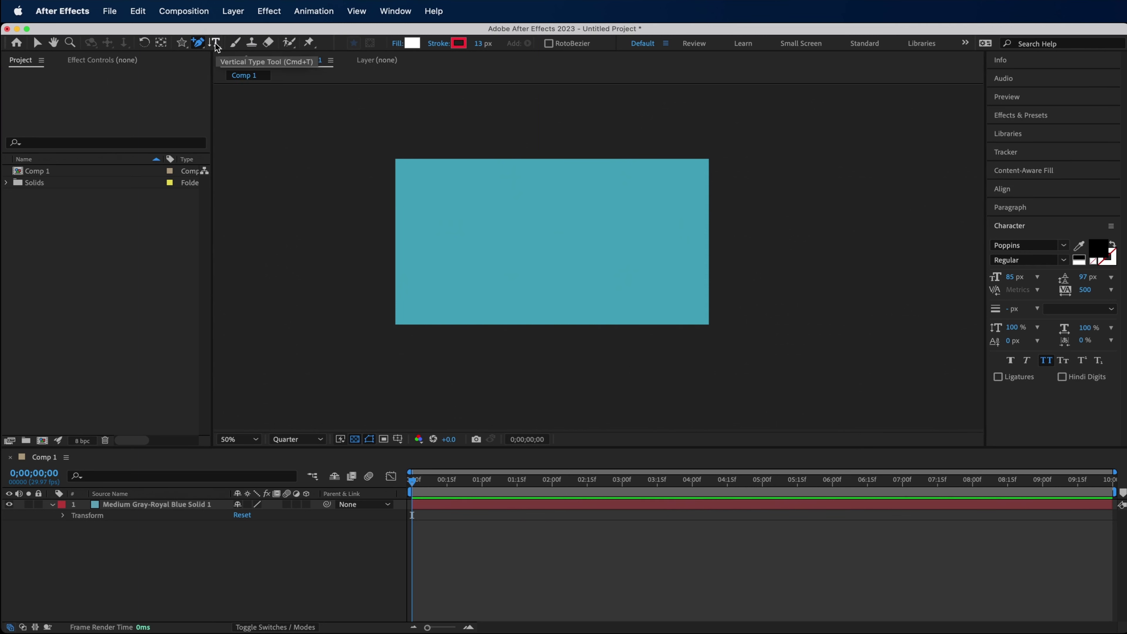
pyautogui.click(215, 42)
pyautogui.click(280, 42)
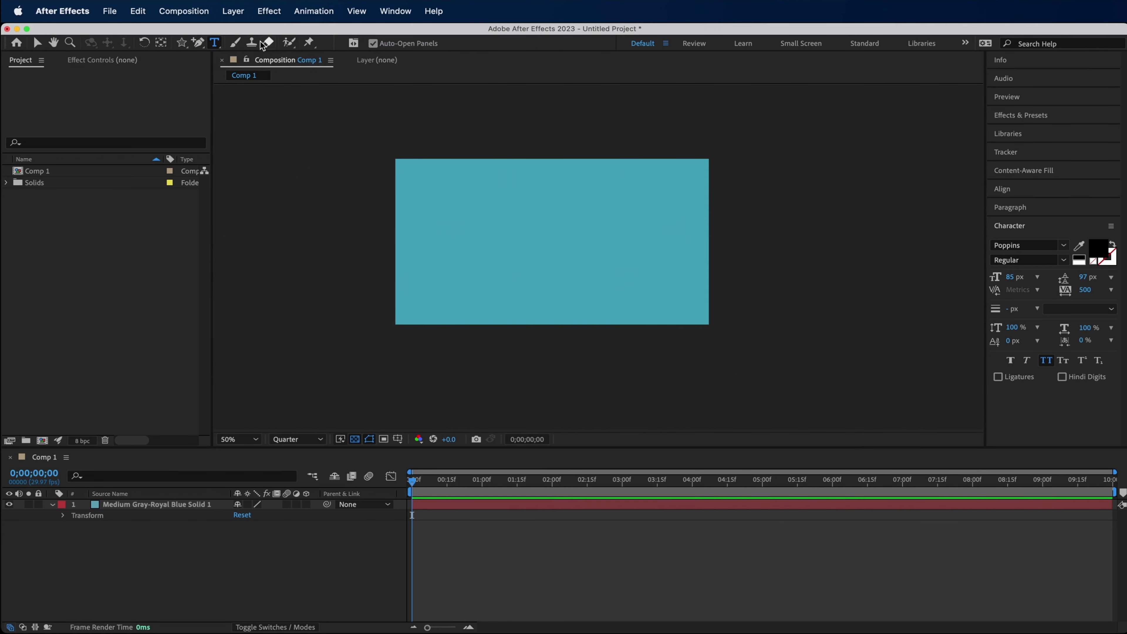
pyautogui.write('asdjfasjdlfj')
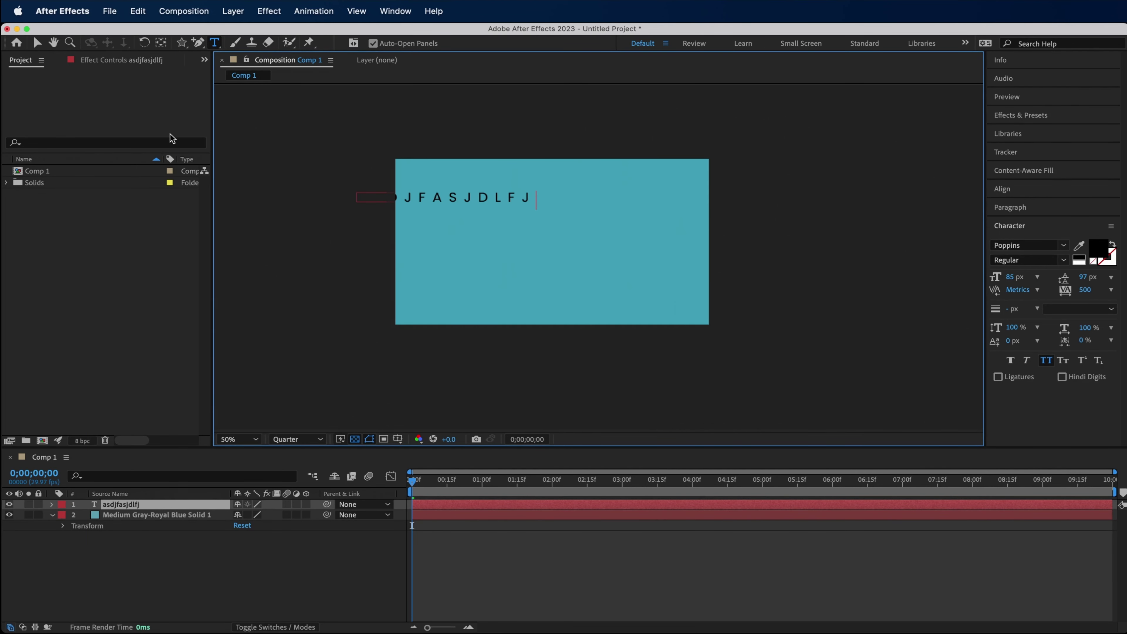
pyautogui.press('Escape')
pyautogui.press('Delete')
# Add a horizontal placeholder text line 'gasdjfa;lskfdj' near the frame's top-left
pyautogui.click(215, 42)
pyautogui.click(231, 44)
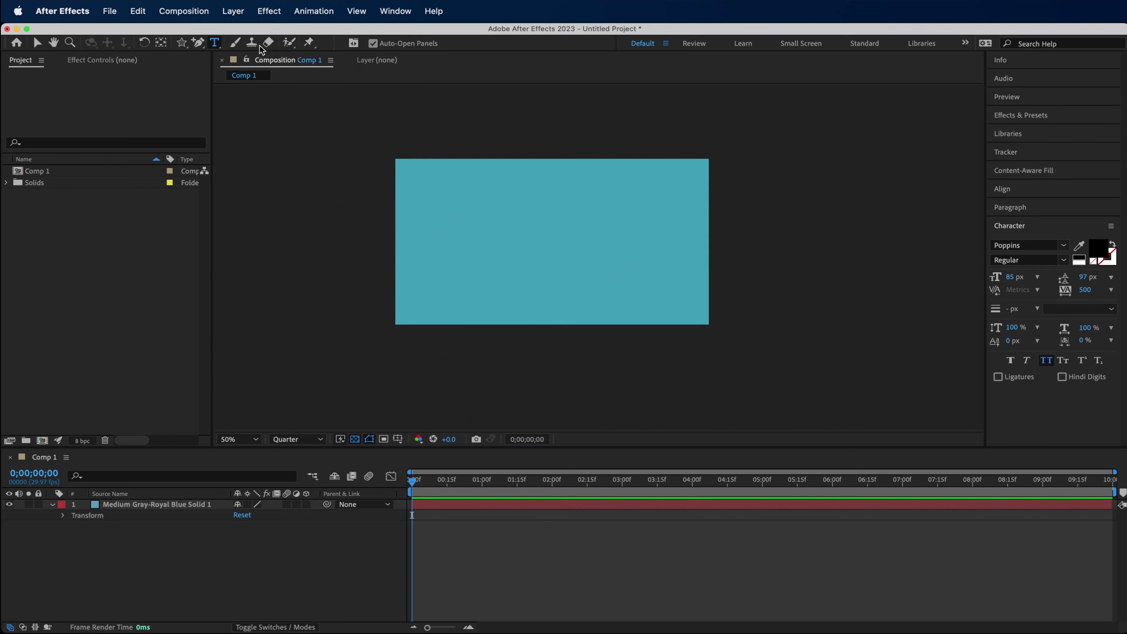
pyautogui.click(516, 199)
pyautogui.write('gasdjfa;lskfdj')
pyautogui.click(216, 45)
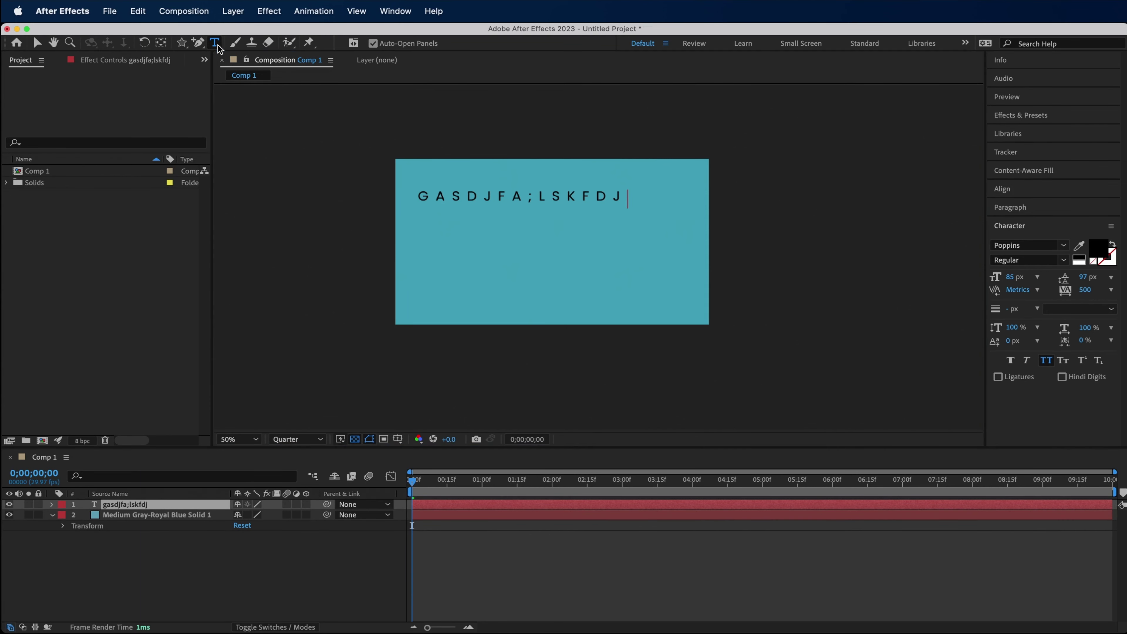
# Add a vertical placeholder text column 'jalsdjf;laksj' and move it to the frame's right side
pyautogui.click(250, 55)
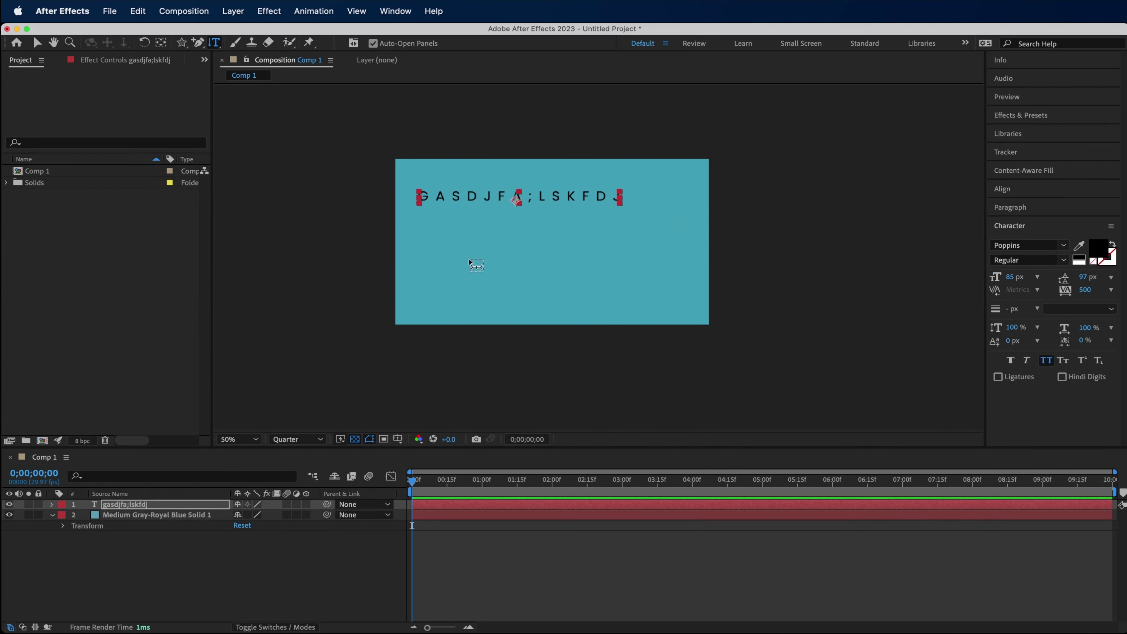
pyautogui.click(452, 249)
pyautogui.write('jalsdjf;laksj')
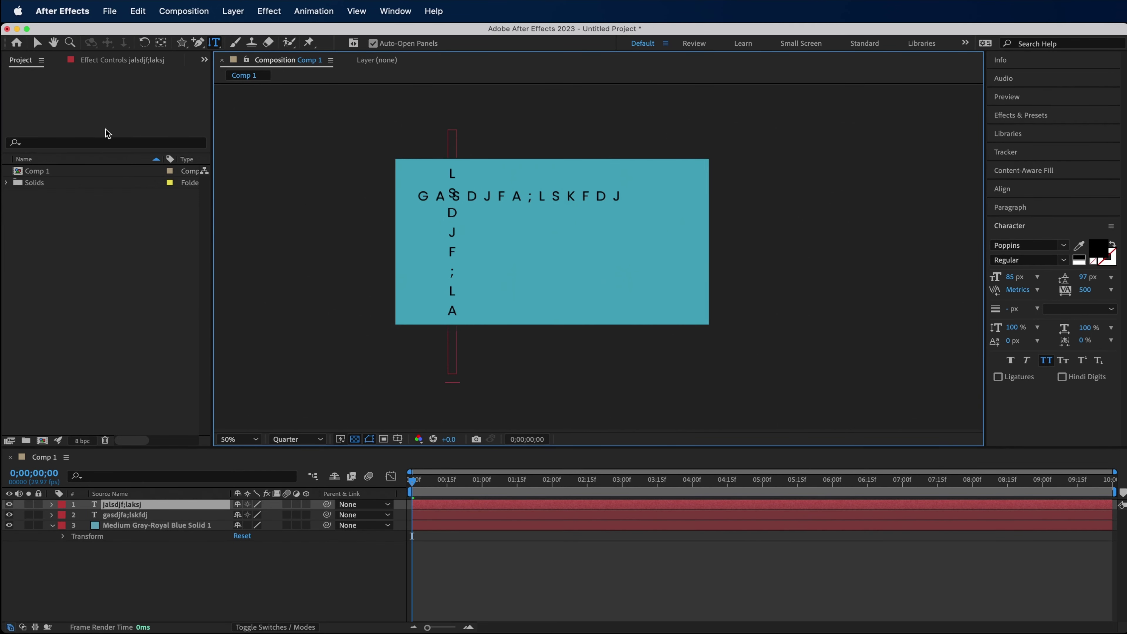
pyautogui.click(37, 43)
pyautogui.moveTo(453, 229); pyautogui.dragTo(653, 229)
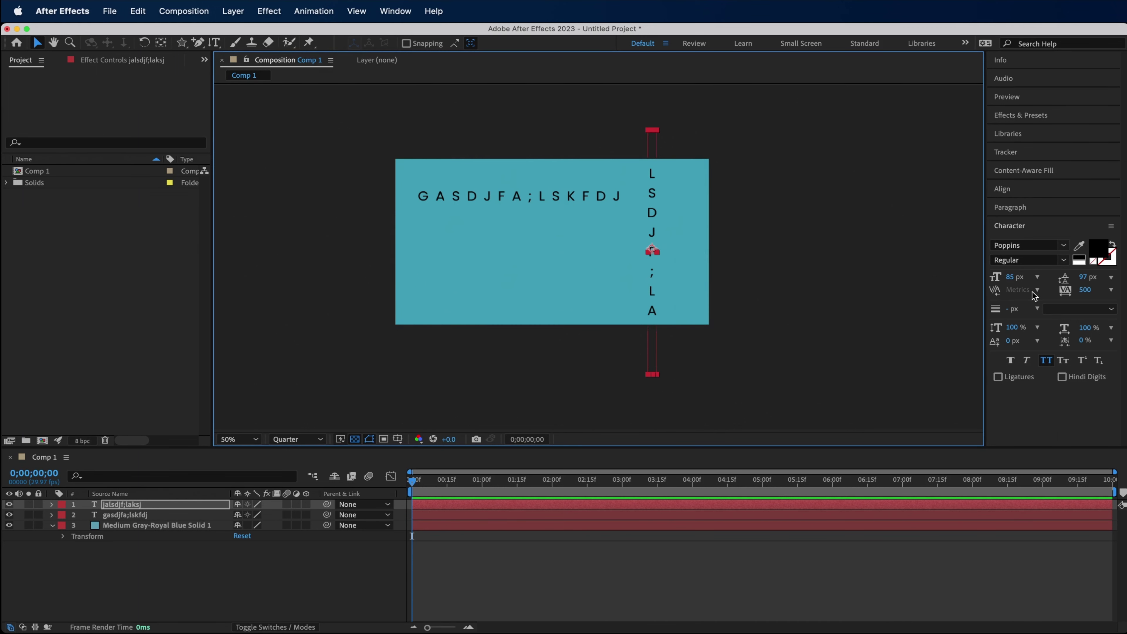
pyautogui.keyDown('shift'); pyautogui.click(580, 191); pyautogui.keyUp('shift')
pyautogui.press('Delete')
pyautogui.press('super+b')
pyautogui.click(175, 551)
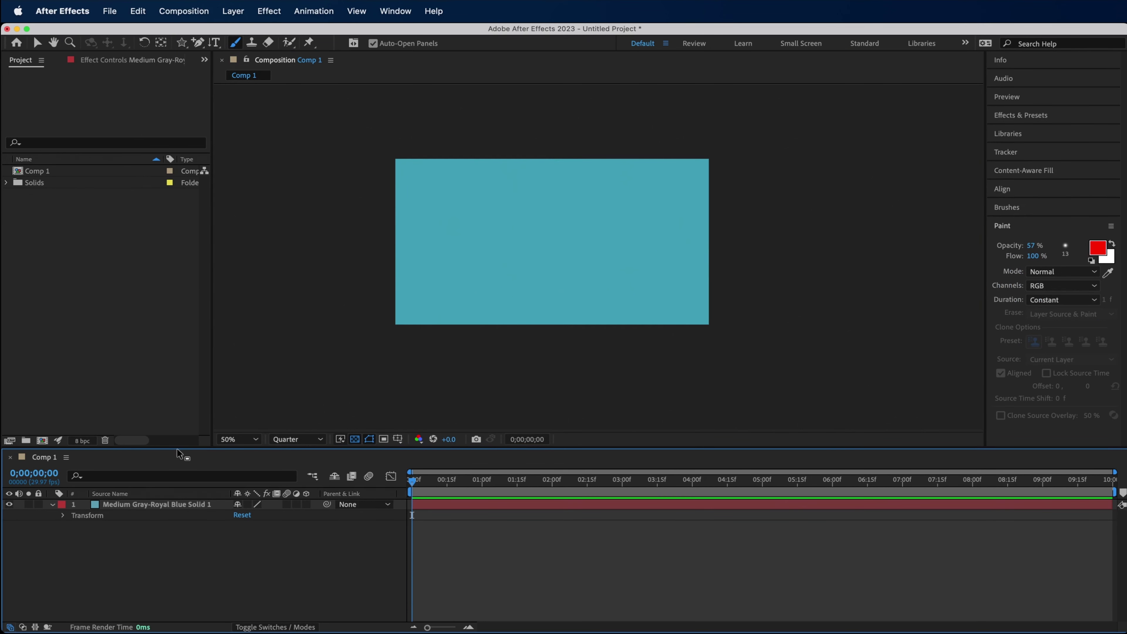
pyautogui.click(38, 43)
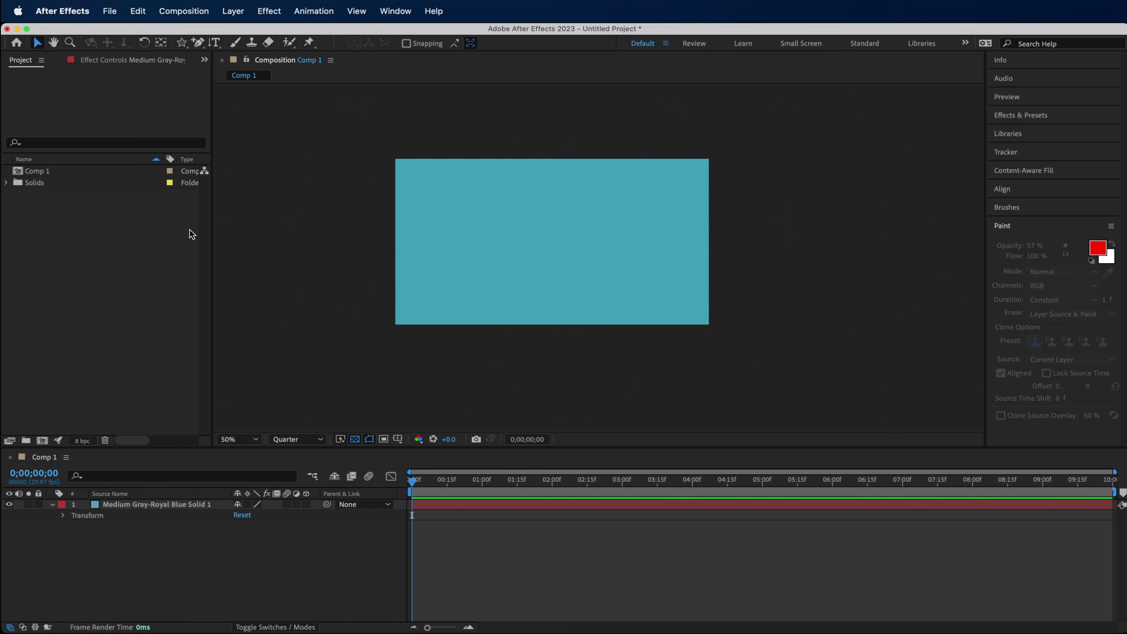
pyautogui.click(236, 42)
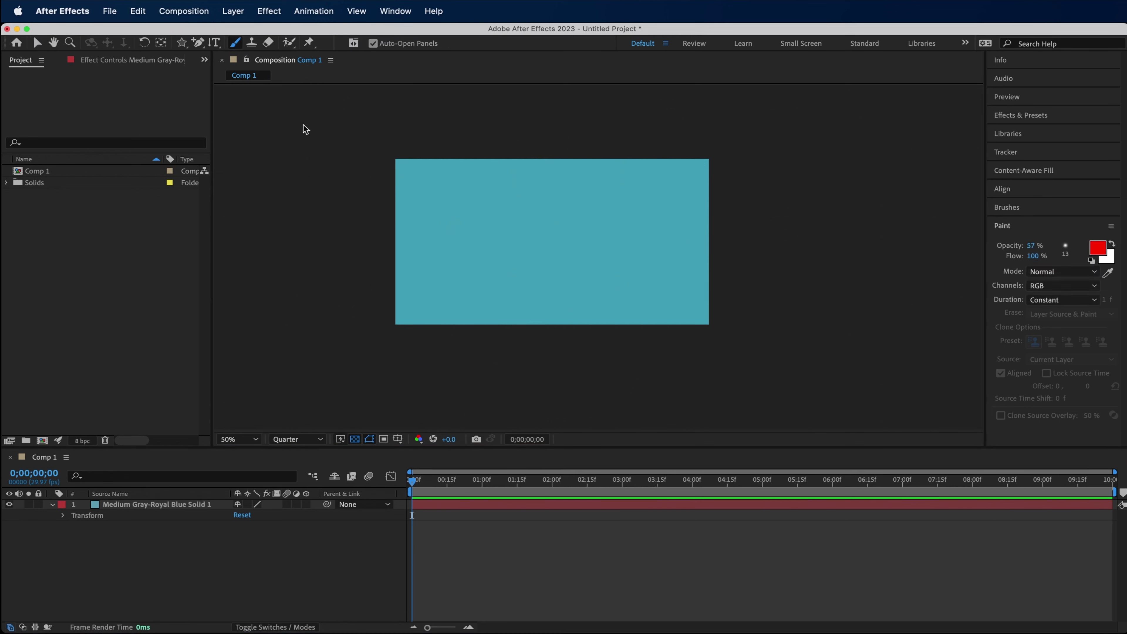
pyautogui.click(553, 235)
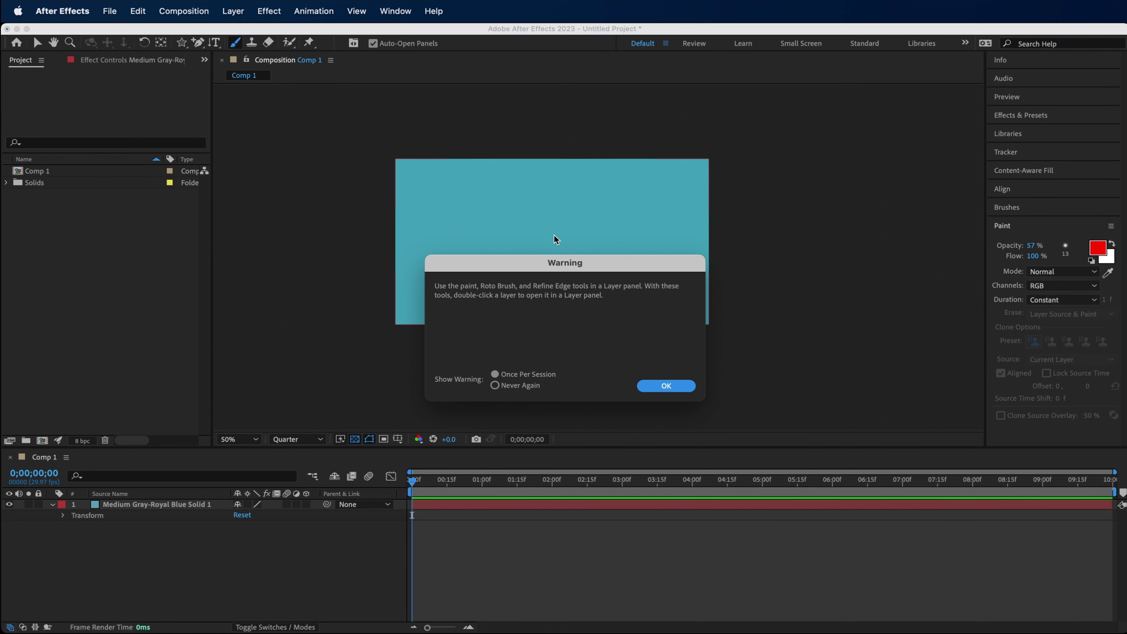
pyautogui.click(650, 389)
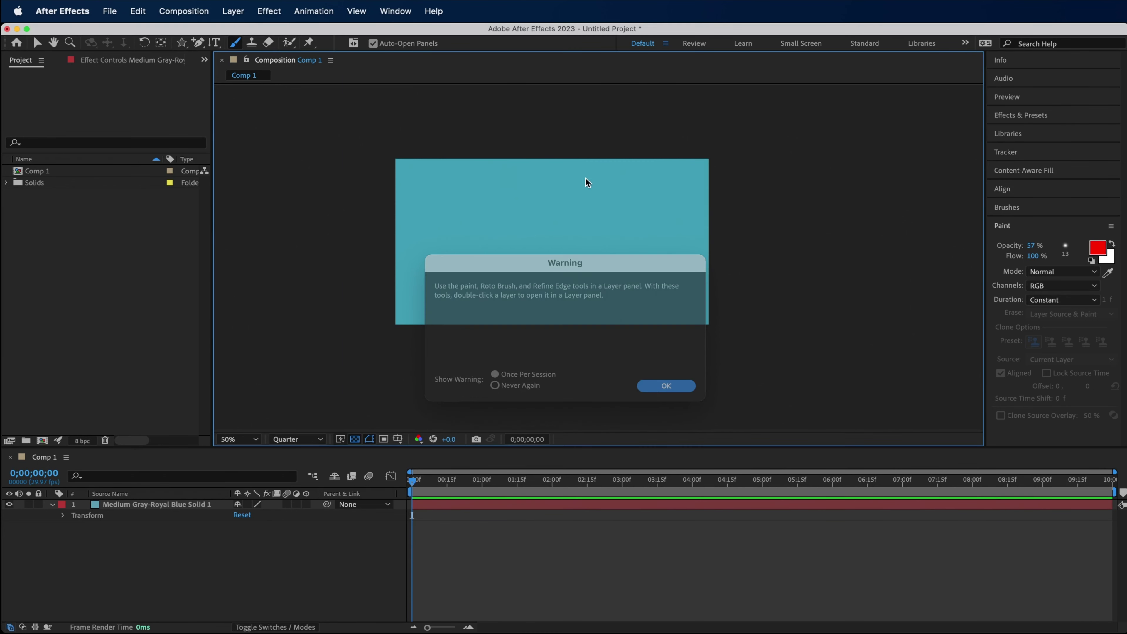
pyautogui.moveTo(555, 209)
pyautogui.mouseDown()
pyautogui.moveTo(639, 194)
pyautogui.moveTo(541, 204)
pyautogui.mouseUp()
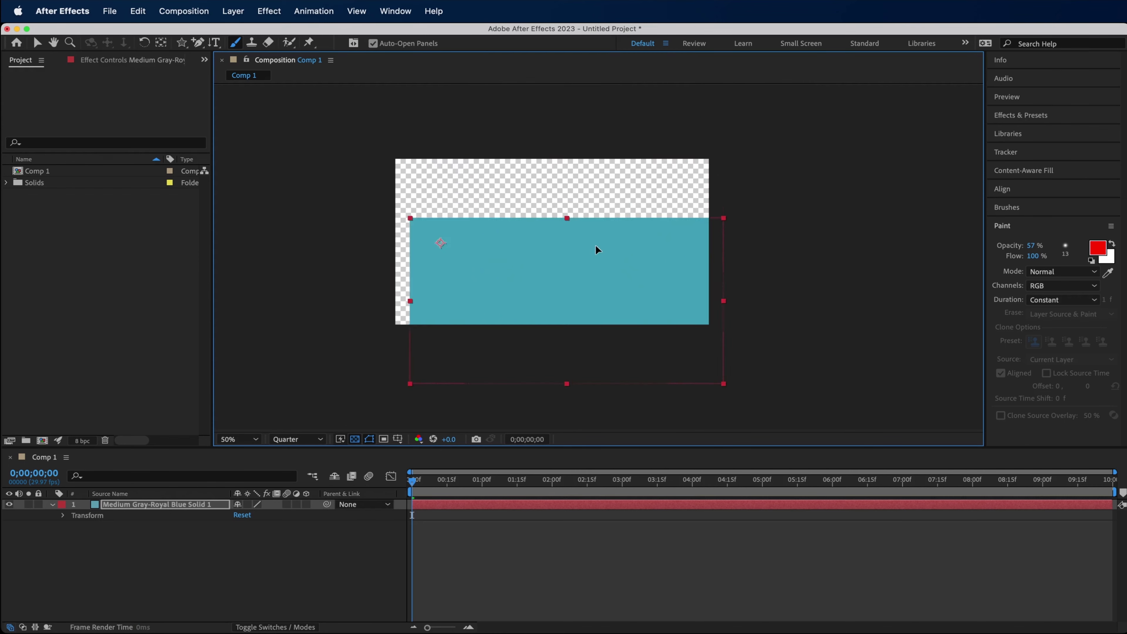
pyautogui.moveTo(542, 203); pyautogui.dragTo(554, 190)
pyautogui.press('super+z')
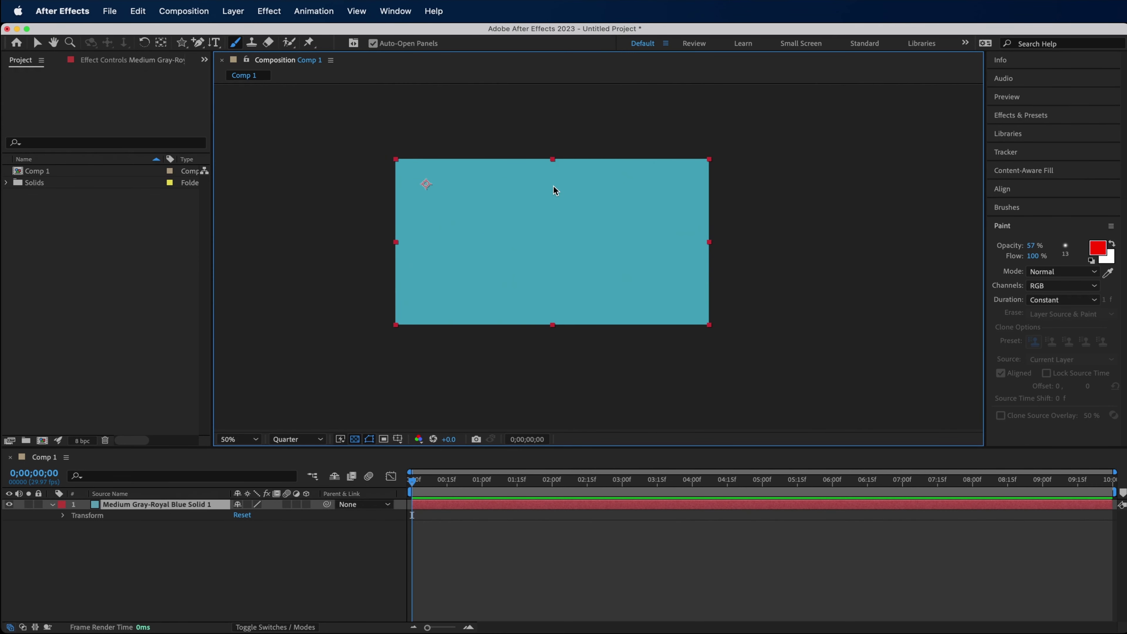
pyautogui.click(317, 254)
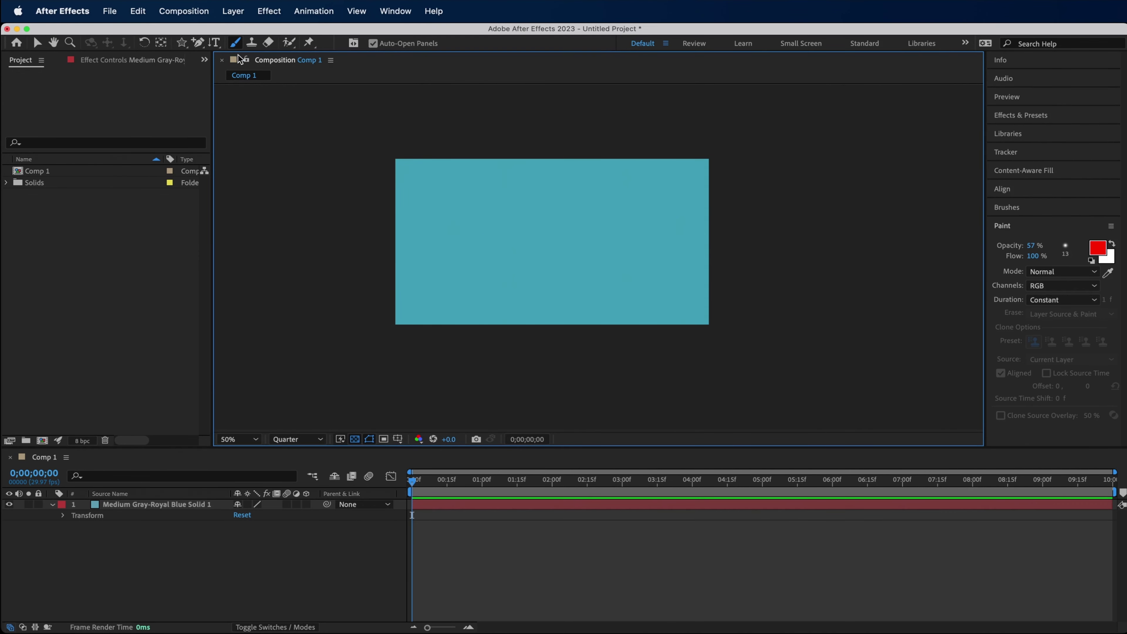
pyautogui.click(148, 507)
pyautogui.doubleClick(149, 504)
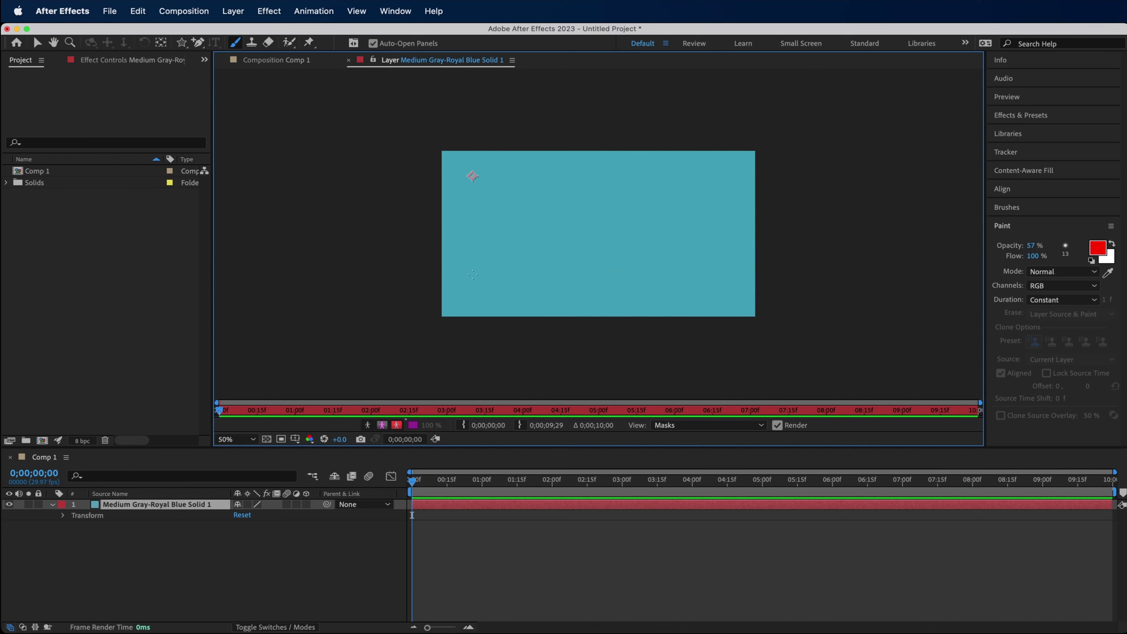
pyautogui.click(237, 45)
pyautogui.moveTo(497, 183); pyautogui.dragTo(599, 230)
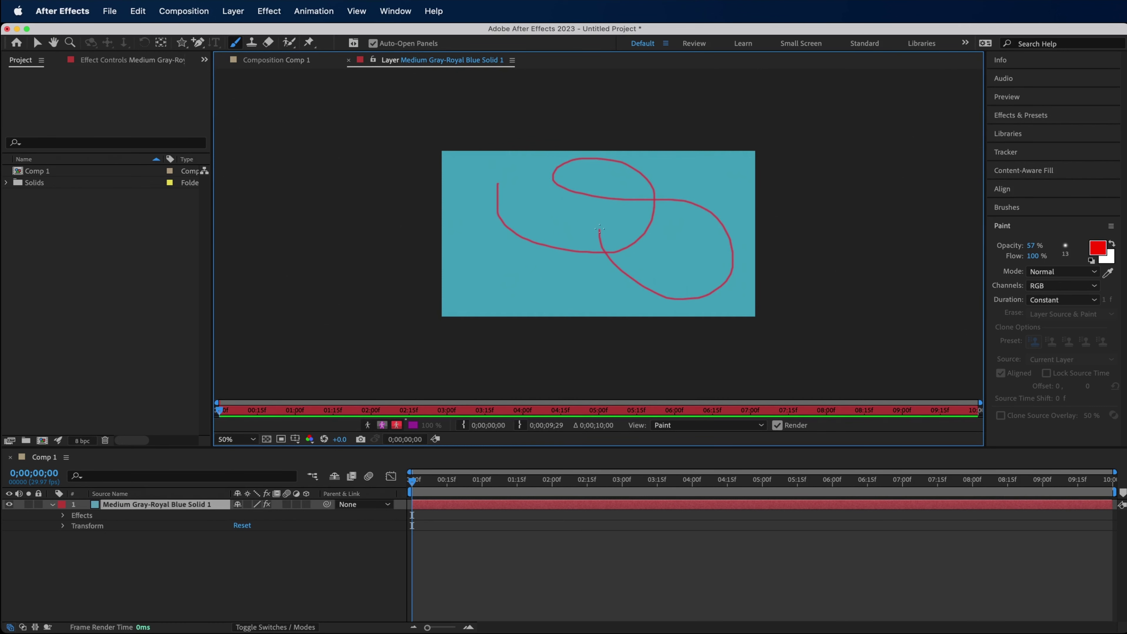
pyautogui.click(37, 42)
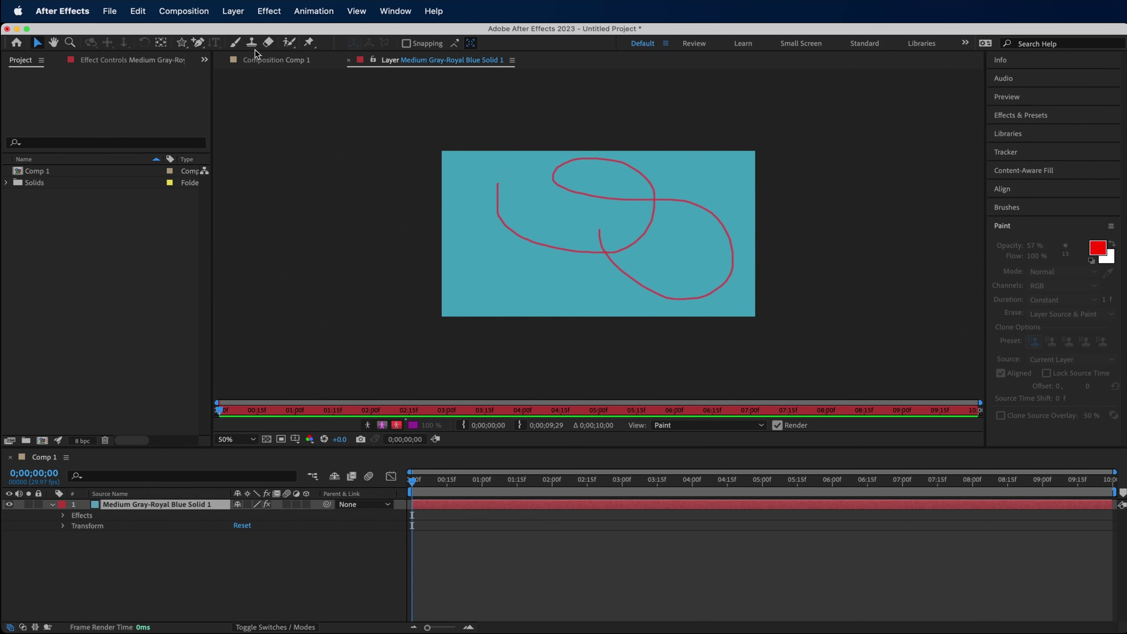
pyautogui.click(809, 167)
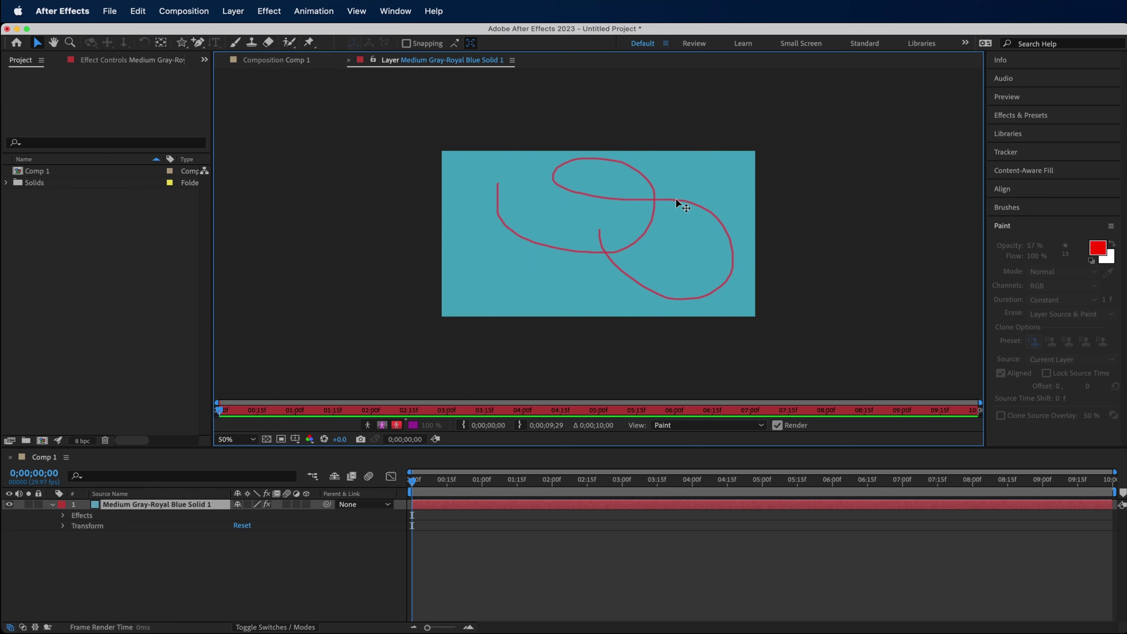
pyautogui.click(676, 203)
pyautogui.press('Delete')
pyautogui.click(275, 59)
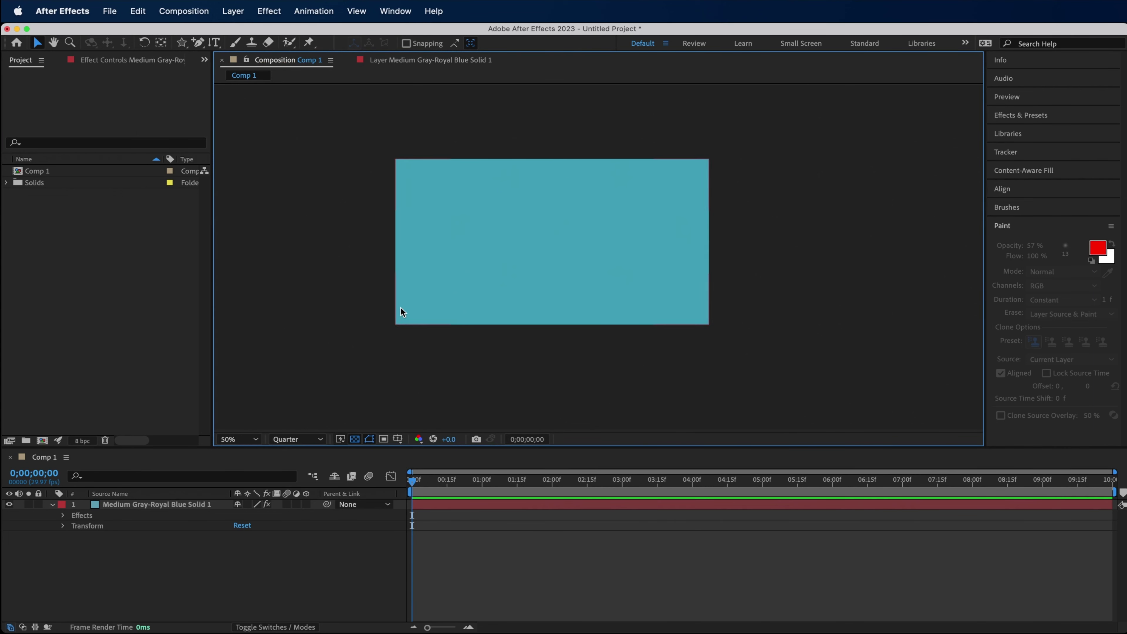
# Import Pexels Videos 1409899.mp4 and drop it into Comp 1 as layer 2 under the teal solid
pyautogui.doubleClick(103, 271)
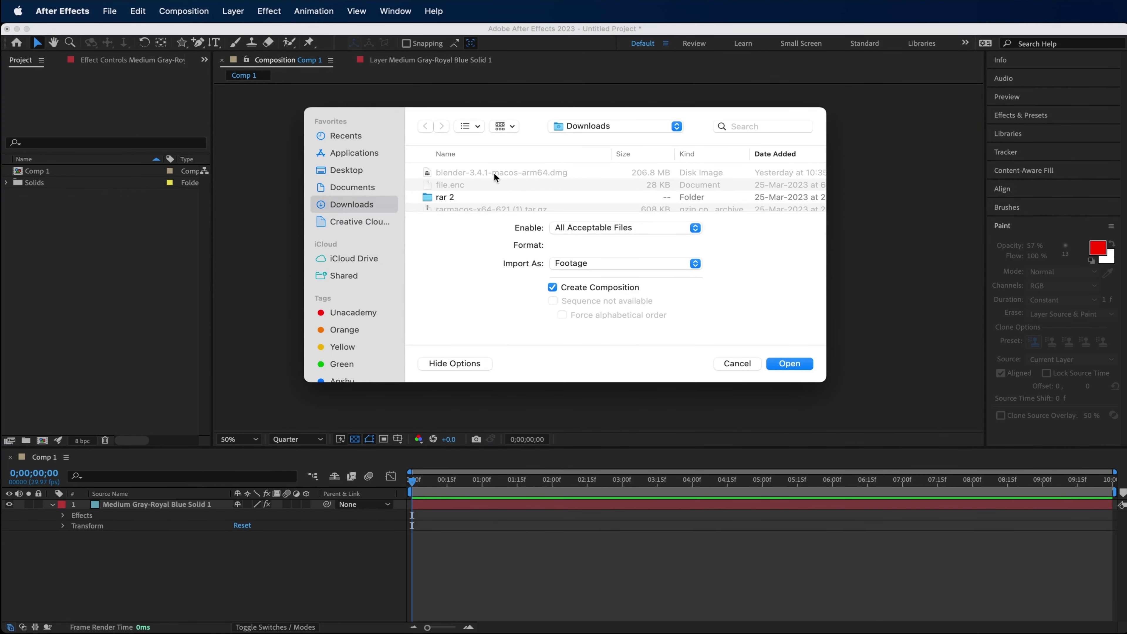
pyautogui.scroll(-2, 494, 178)
pyautogui.scroll(-2, 494, 178)
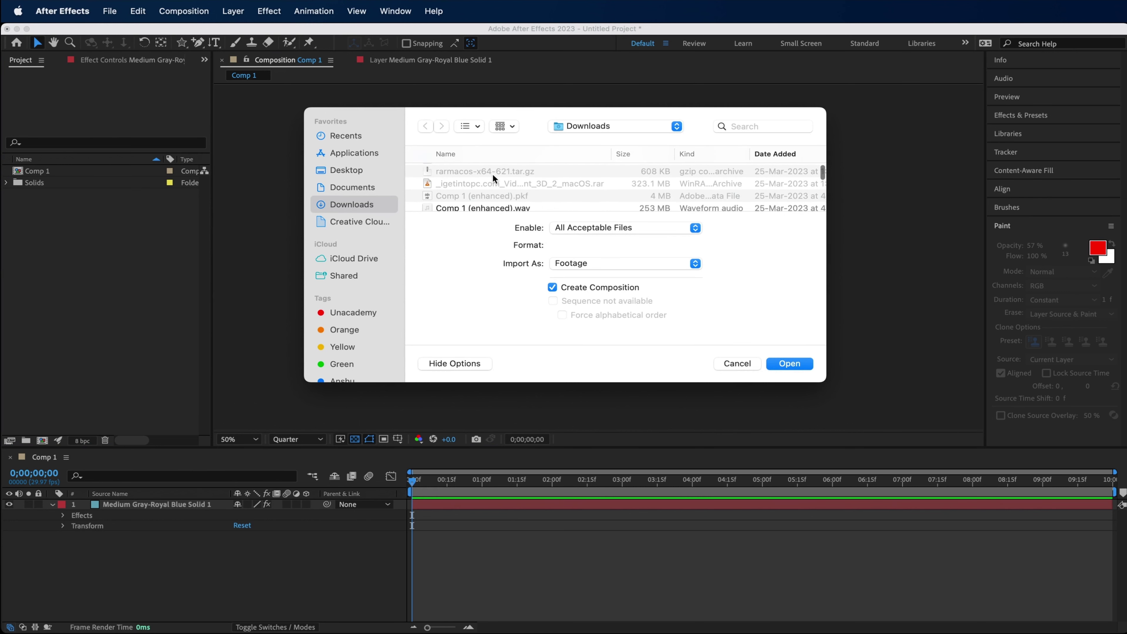
pyautogui.scroll(-2, 494, 178)
pyautogui.doubleClick(494, 183)
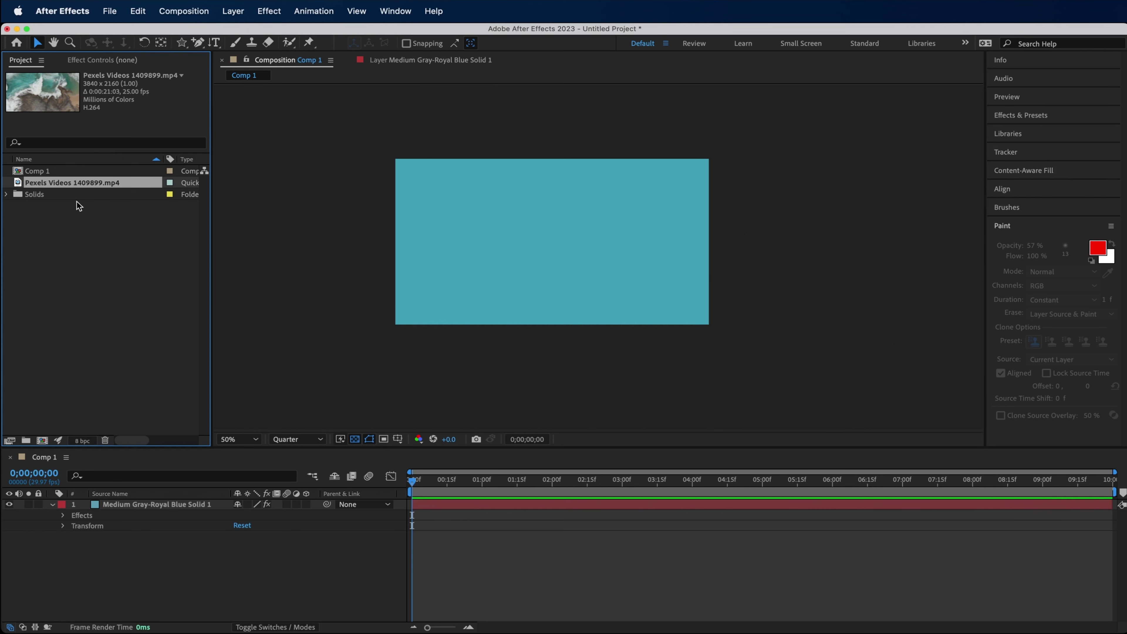
pyautogui.moveTo(48, 185)
pyautogui.mouseDown()
pyautogui.moveTo(30, 344)
pyautogui.moveTo(131, 525)
pyautogui.mouseUp()
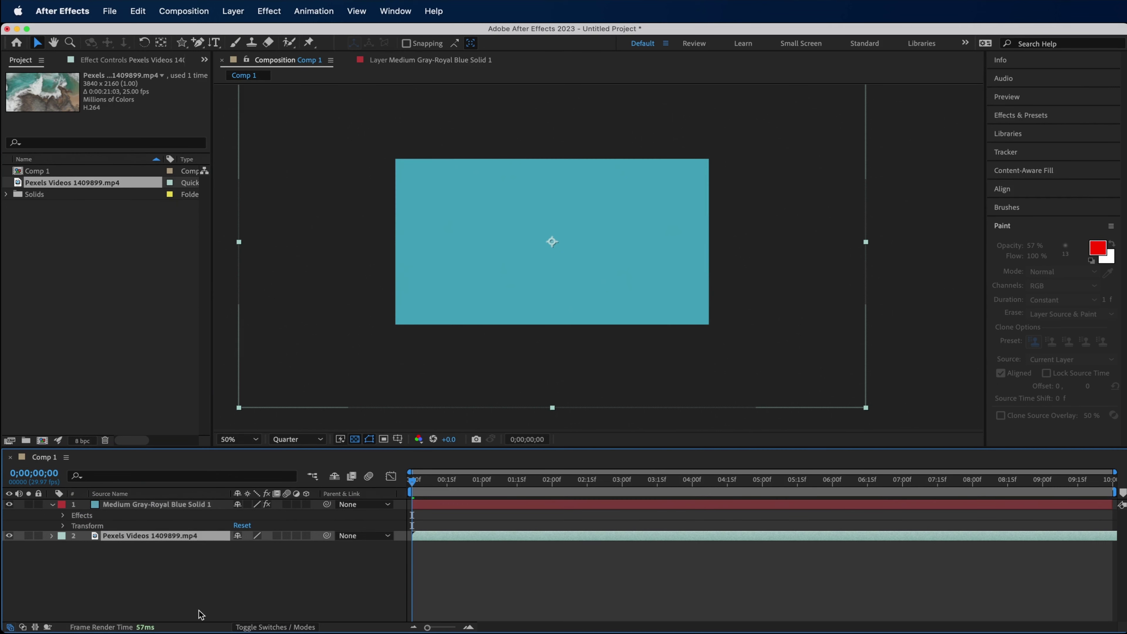
# Move the teal solid beneath the Pexels video layer, then select the video layer
pyautogui.click(404, 338)
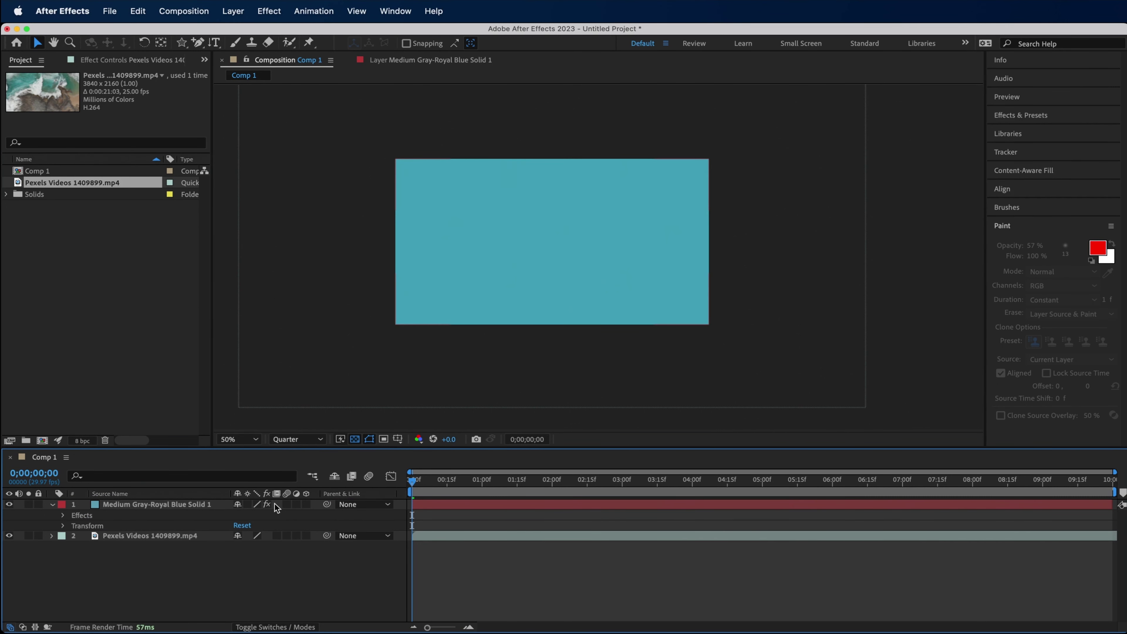
pyautogui.click(156, 508)
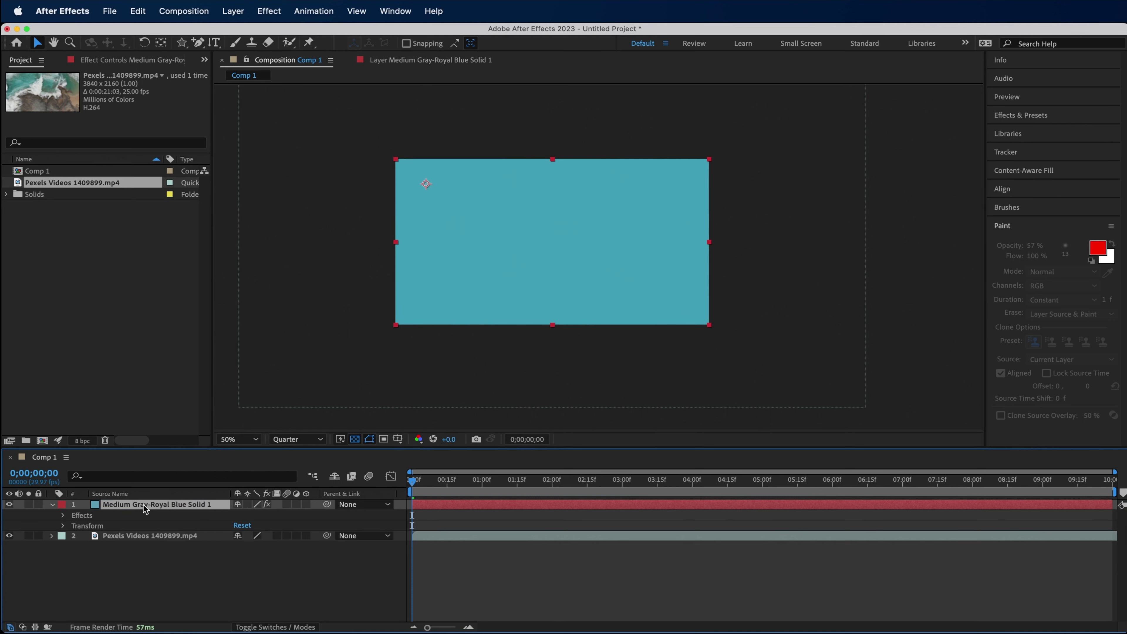
pyautogui.moveTo(144, 505); pyautogui.dragTo(142, 571)
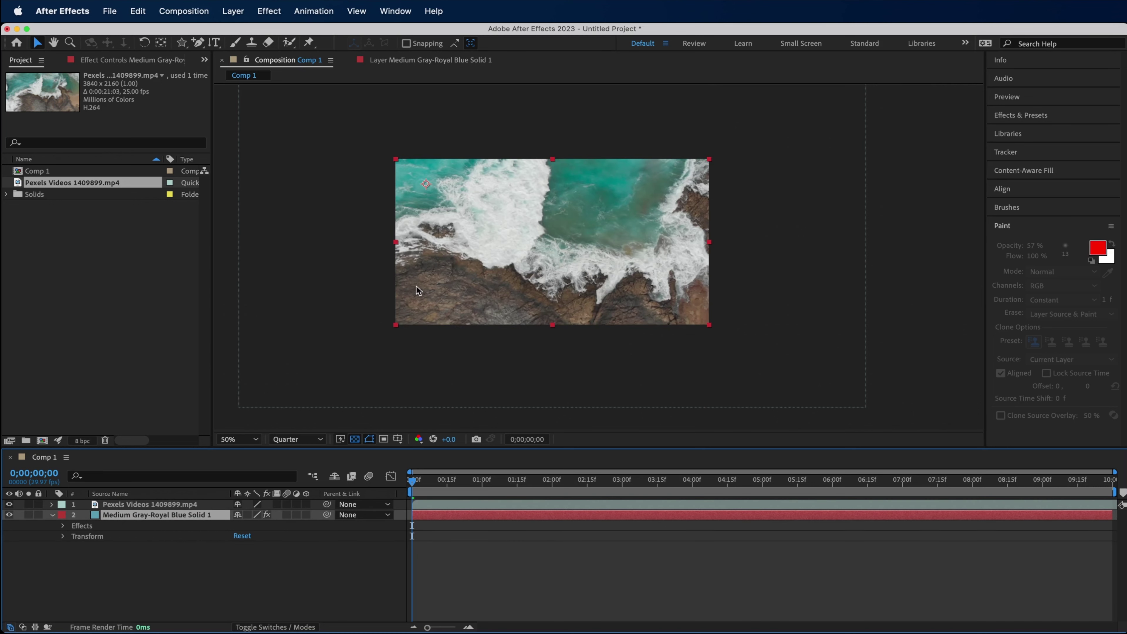
pyautogui.click(150, 506)
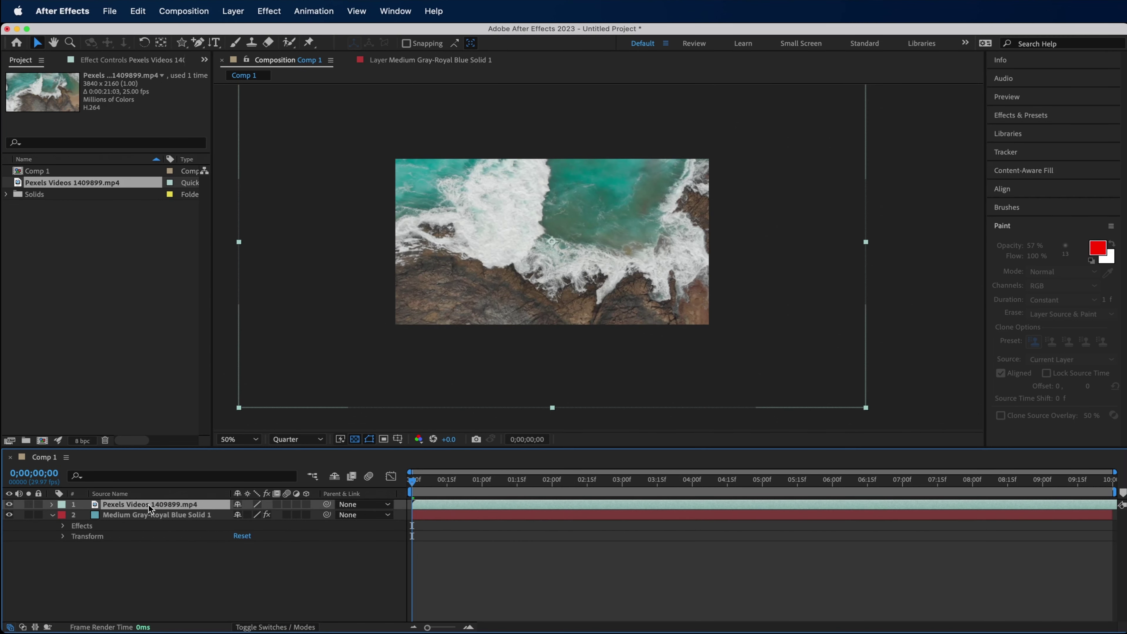
pyautogui.scroll(-2, 363, 250)
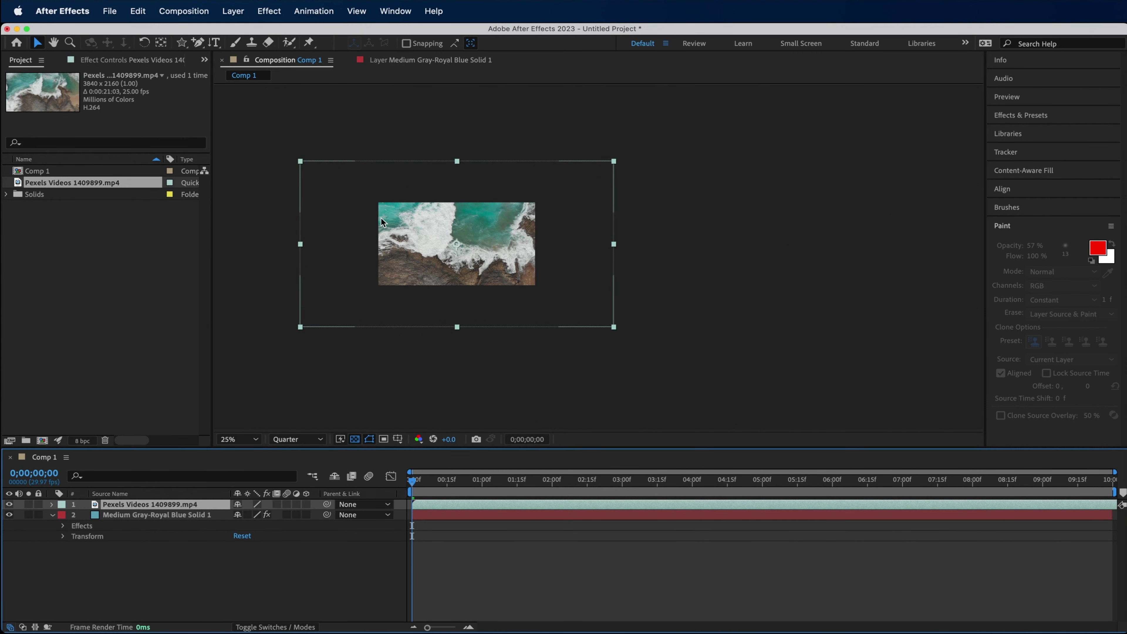
# Set the Pexels video layer's Transform Scale from 100% to 50%
pyautogui.scroll(5, 382, 222)
pyautogui.scroll(-3, 383, 222)
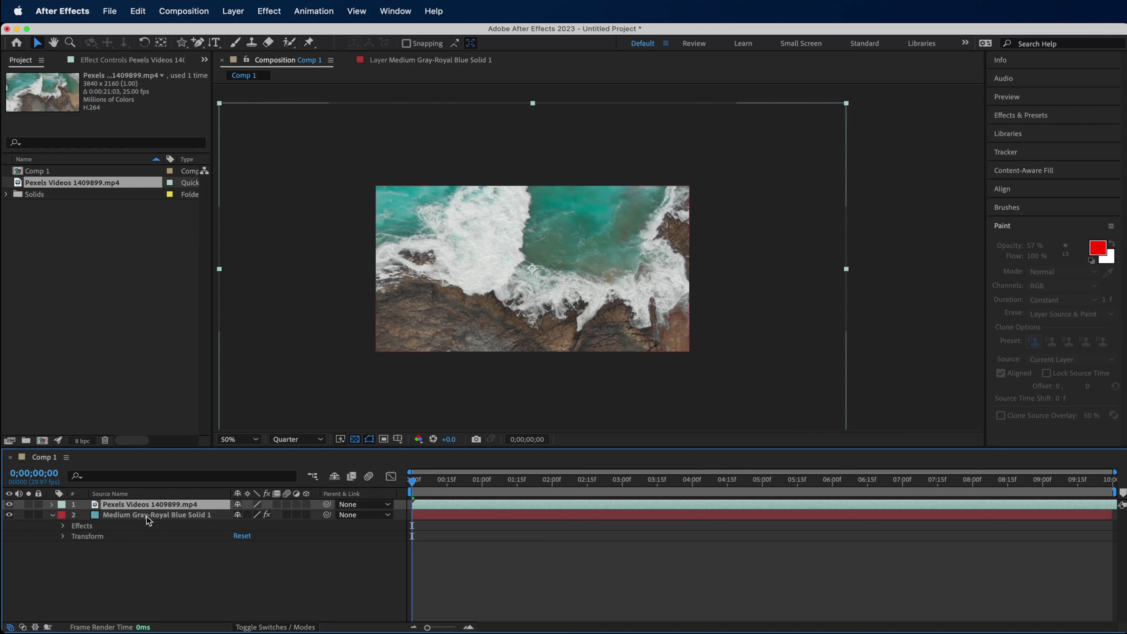
pyautogui.click(53, 505)
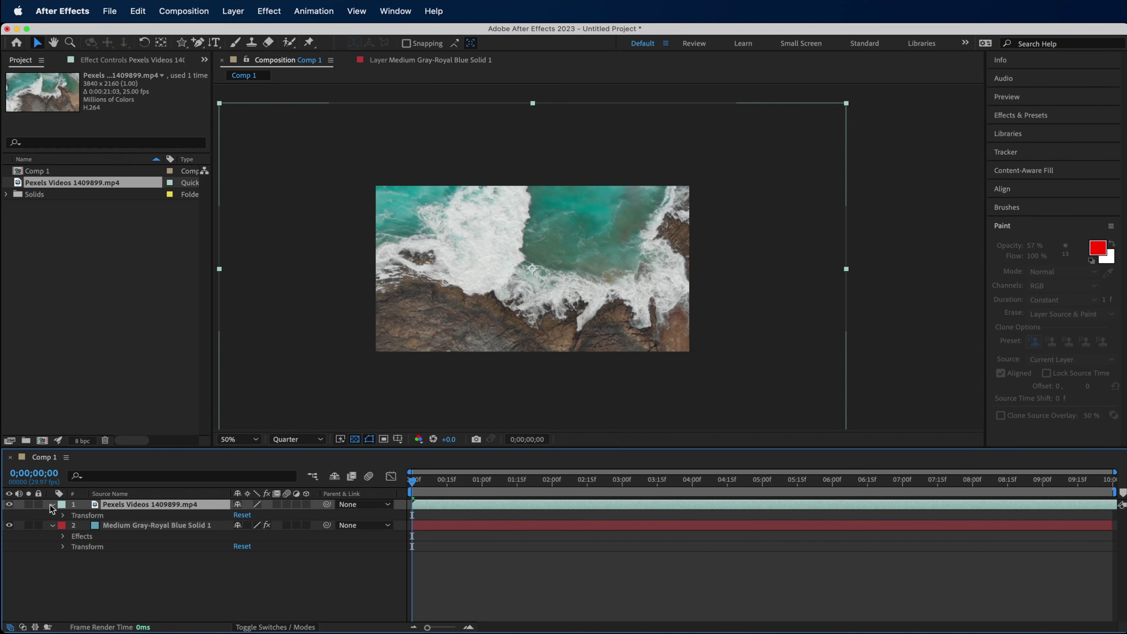
pyautogui.click(52, 505)
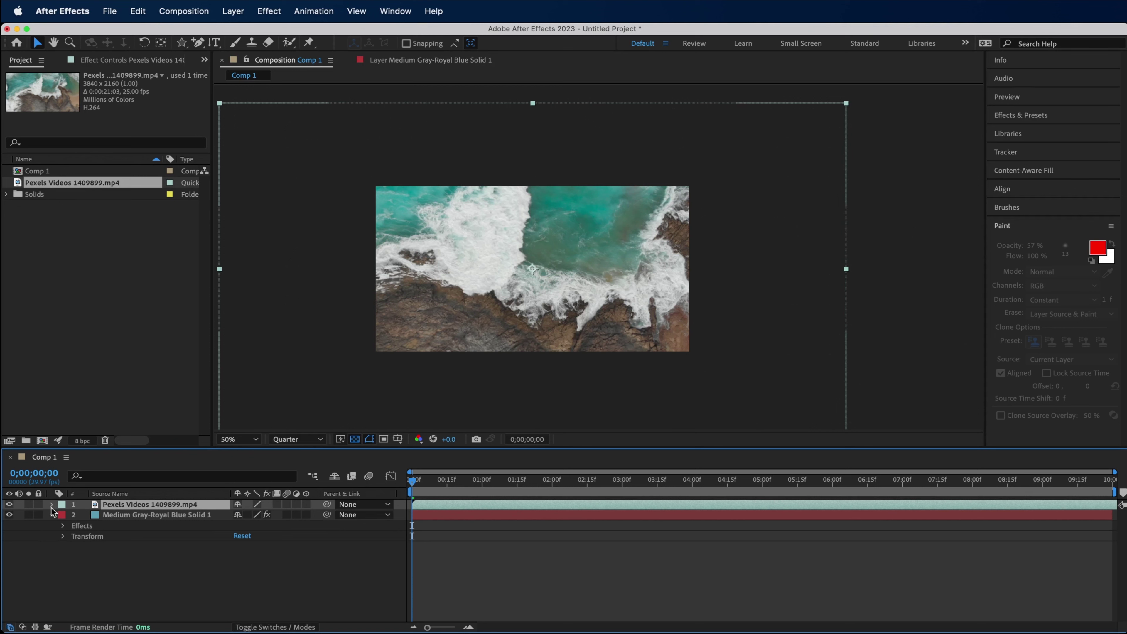
pyautogui.click(52, 504)
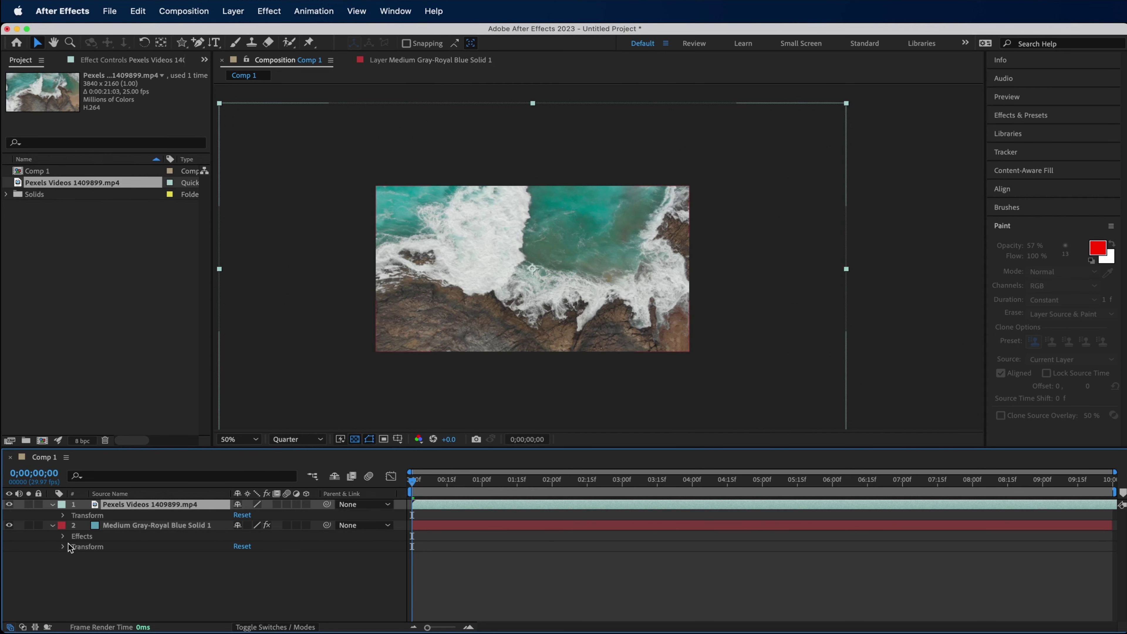
pyautogui.click(63, 515)
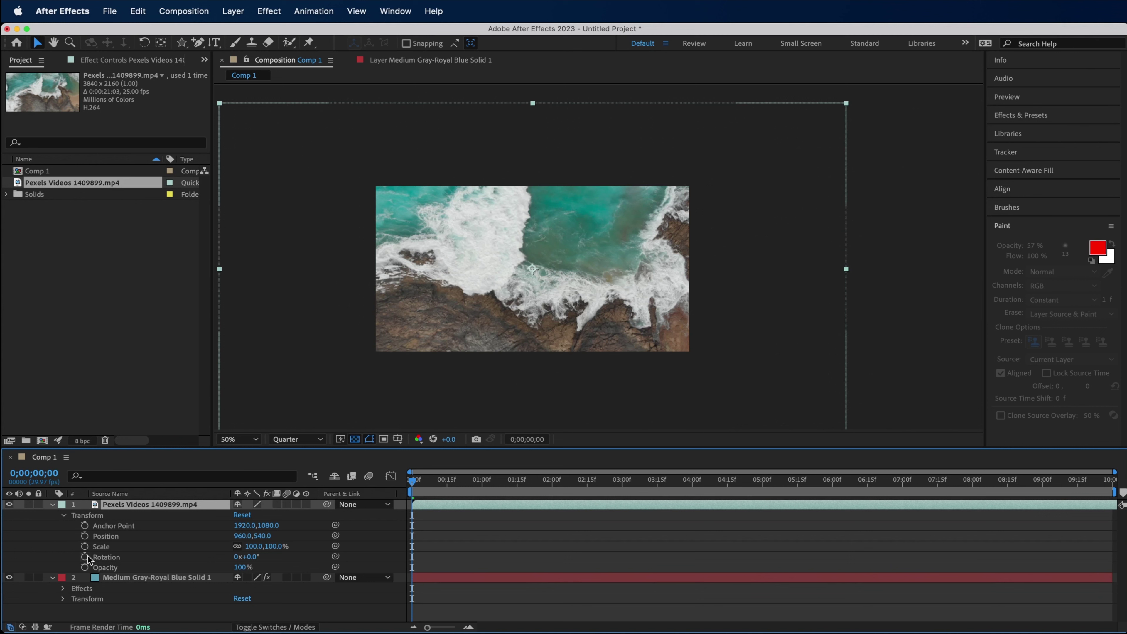
pyautogui.click(100, 548)
pyautogui.click(255, 546)
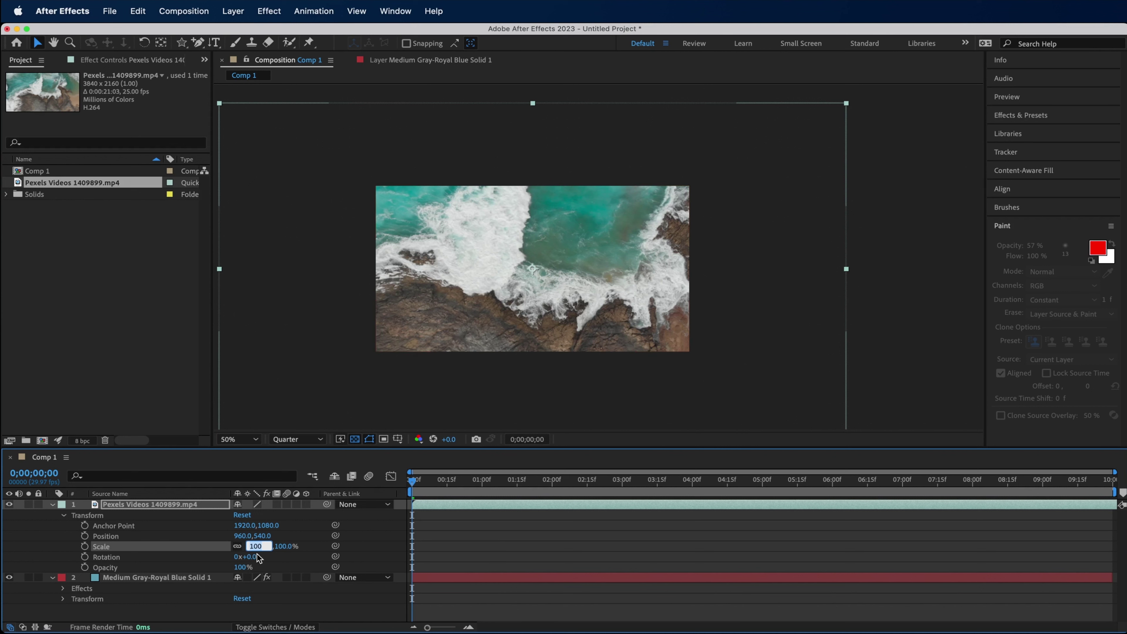
pyautogui.moveTo(270, 546); pyautogui.dragTo(210, 545)
pyautogui.write('50')
pyautogui.press('Return')
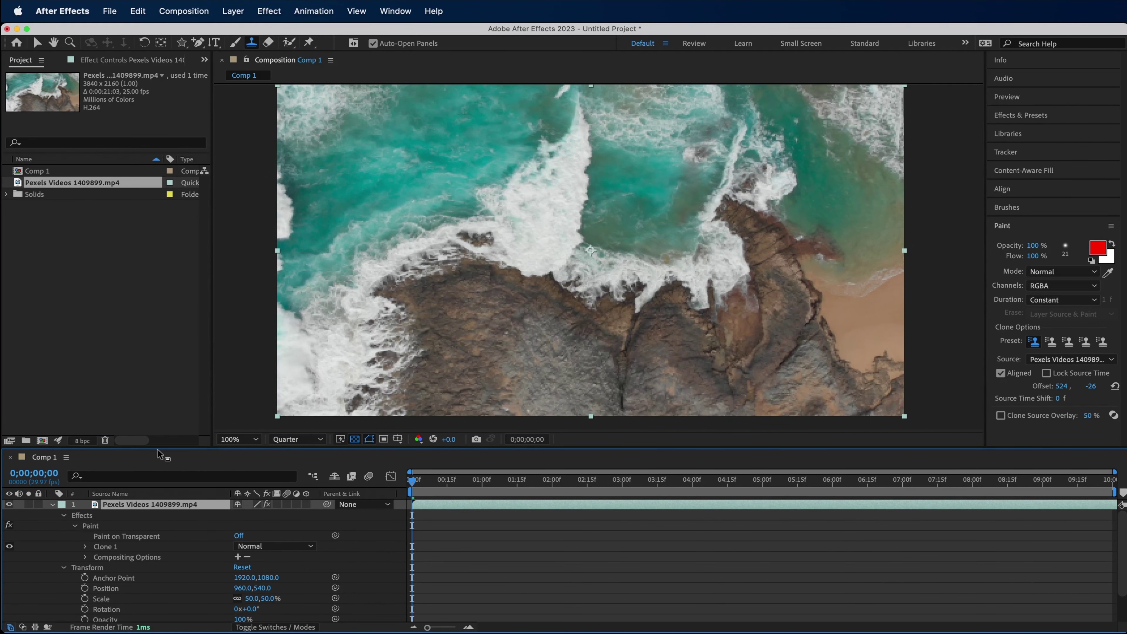
# Open the Pexels clip in its Layer panel, scrub its frames, and bring up the Brushes panel
pyautogui.doubleClick(136, 505)
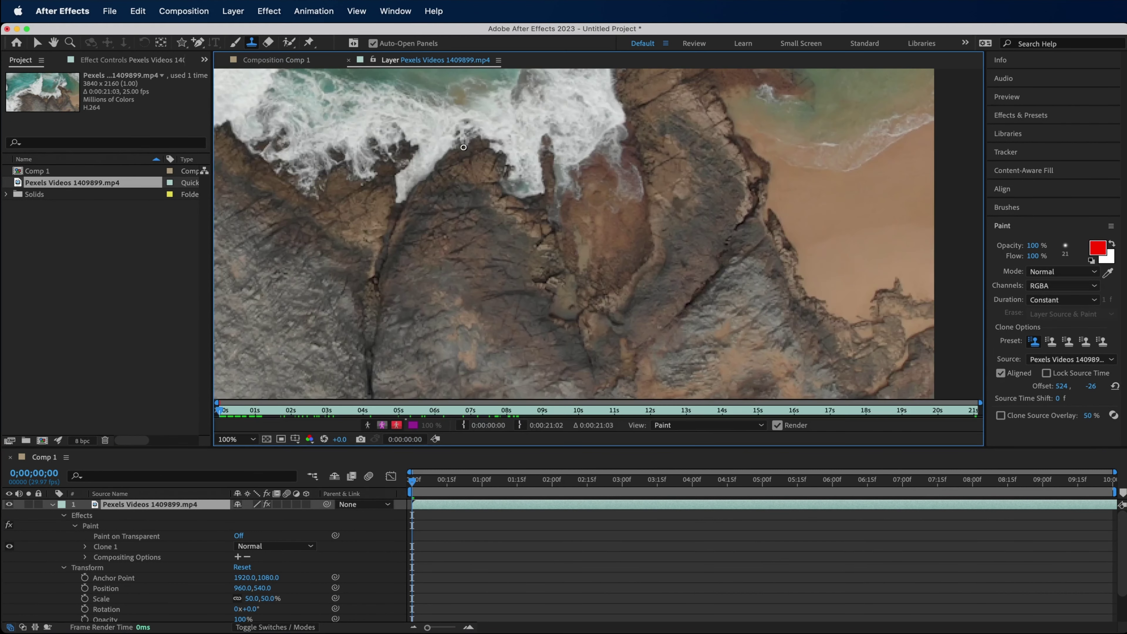
pyautogui.scroll(-4, 477, 213)
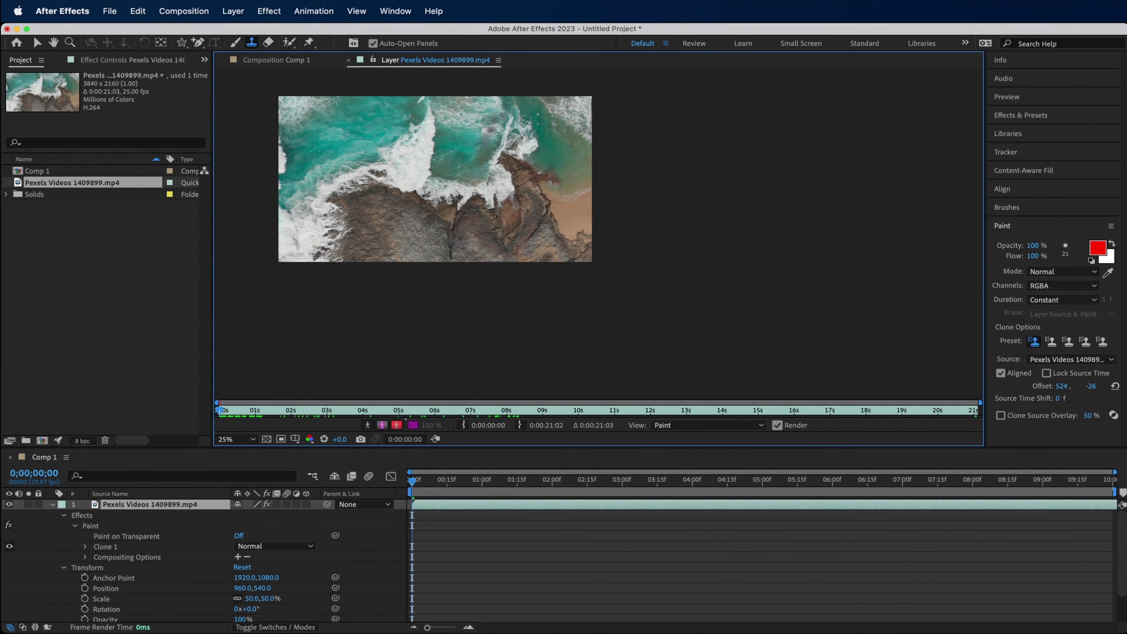
pyautogui.scroll(2, 314, 152)
pyautogui.moveTo(315, 152); pyautogui.dragTo(344, 173)
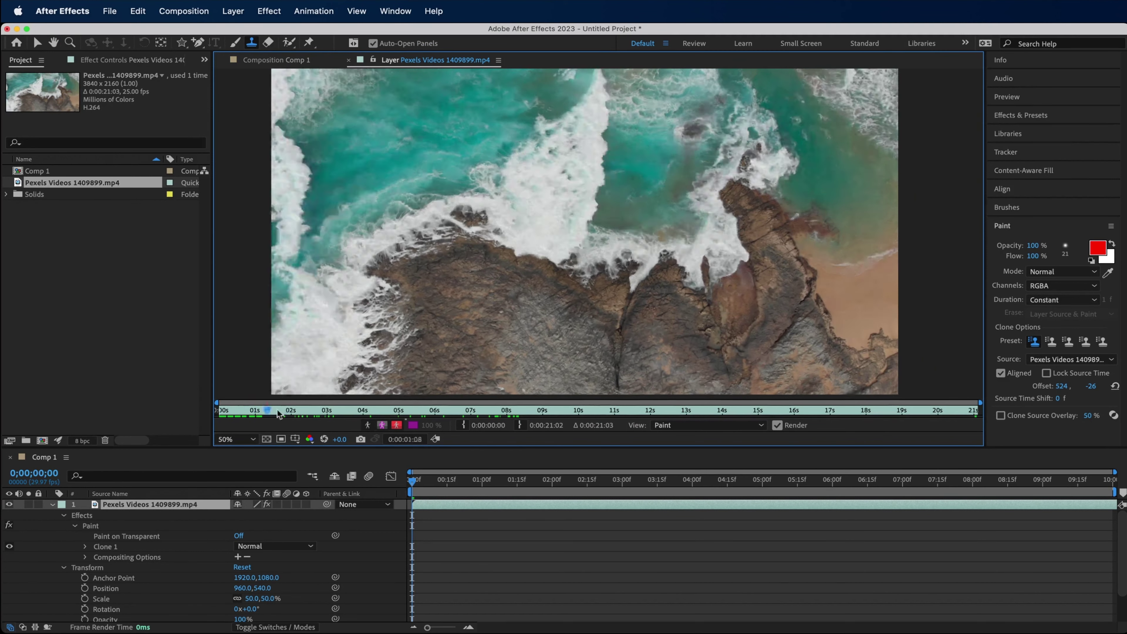
pyautogui.moveTo(222, 412); pyautogui.dragTo(219, 412)
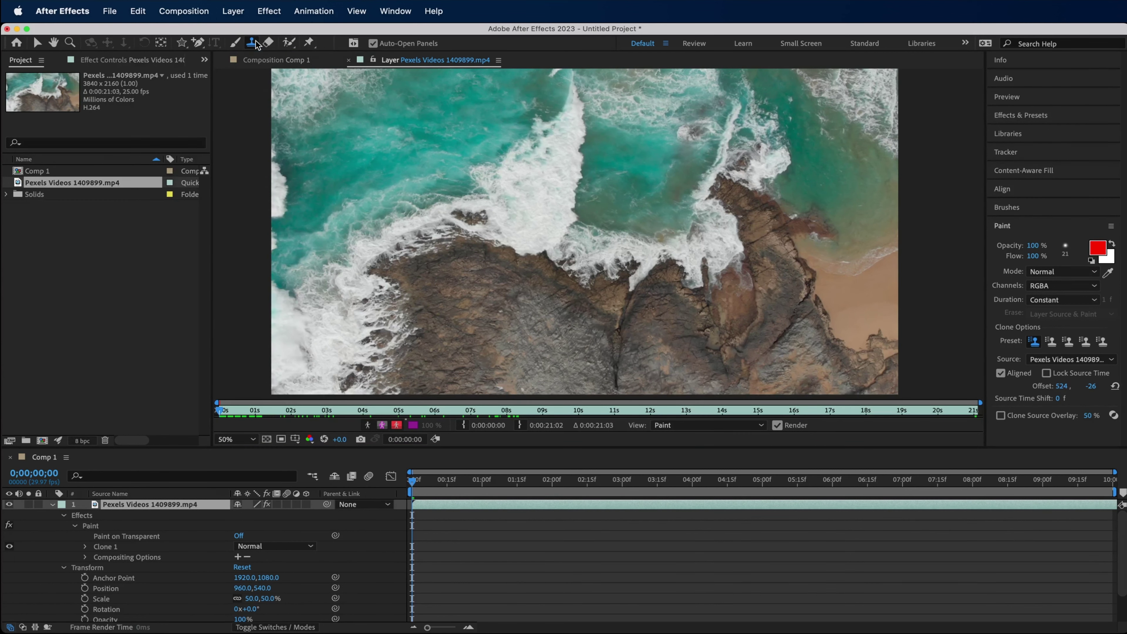
pyautogui.click(226, 411)
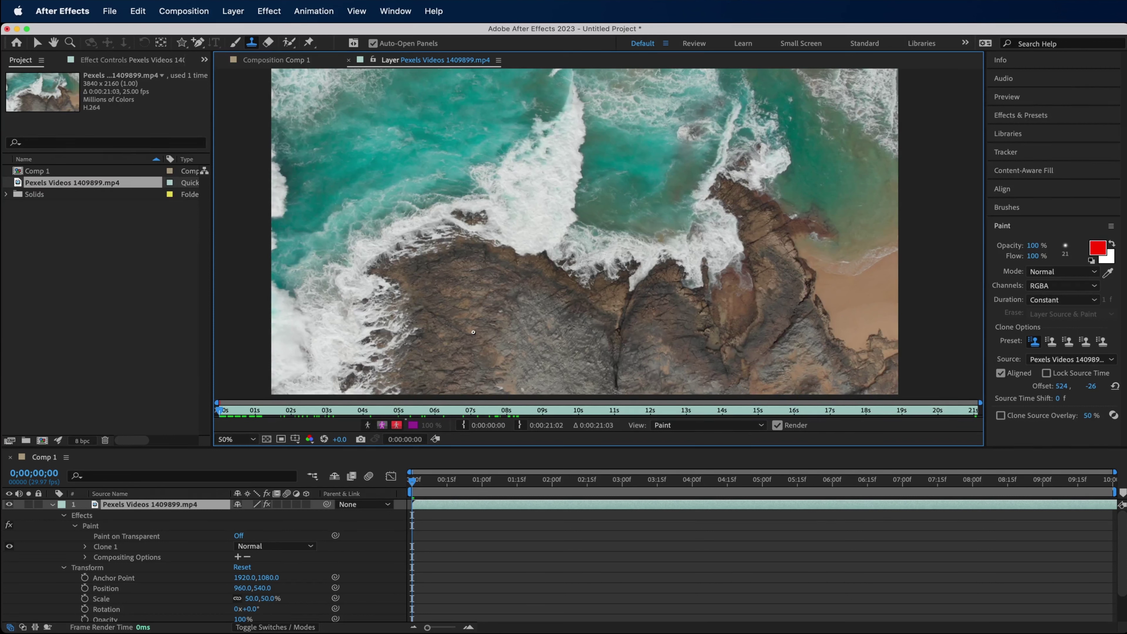
pyautogui.click(1065, 249)
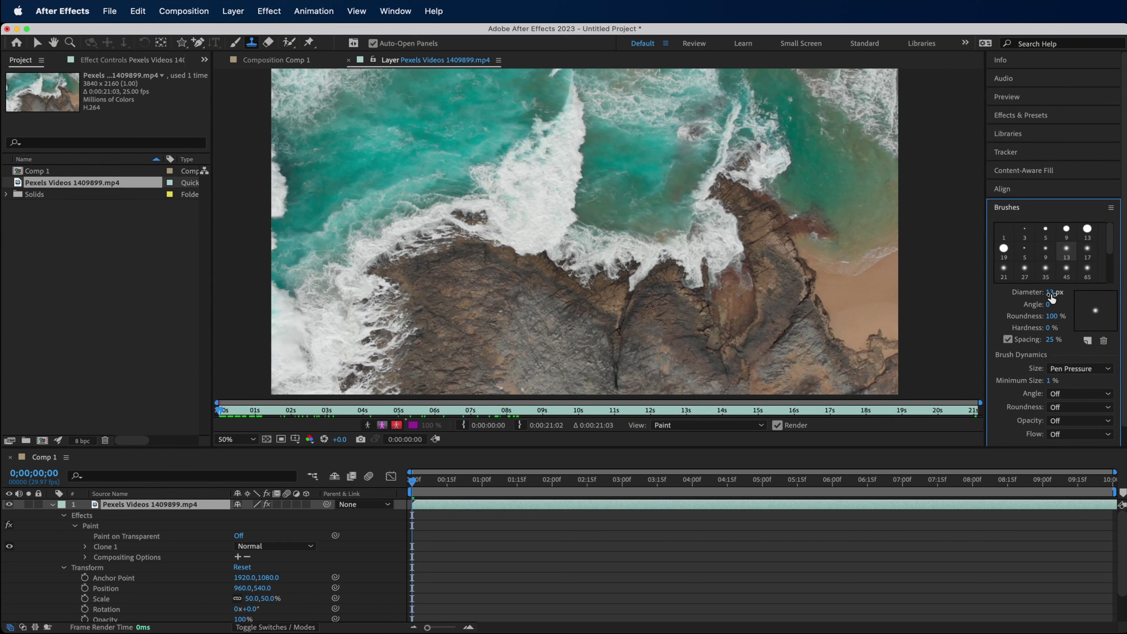
# Enlarge the brush to 65 px and paint clone strokes over the rocks, reaching Clone 7
pyautogui.moveTo(1050, 292); pyautogui.dragTo(1088, 296)
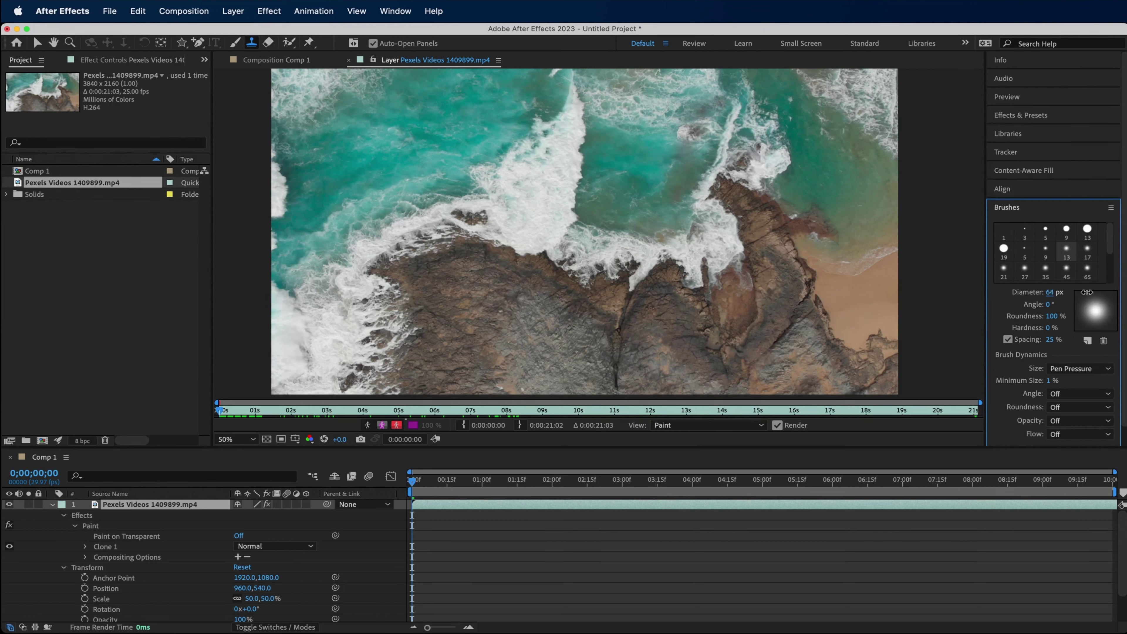
pyautogui.click(519, 317)
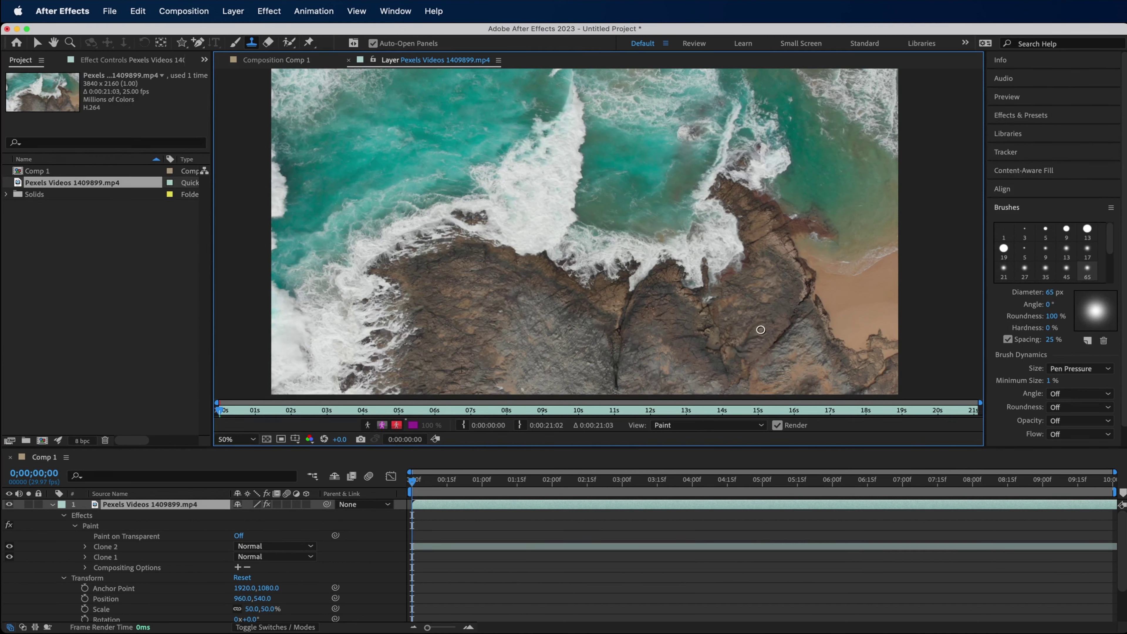
pyautogui.click(739, 349)
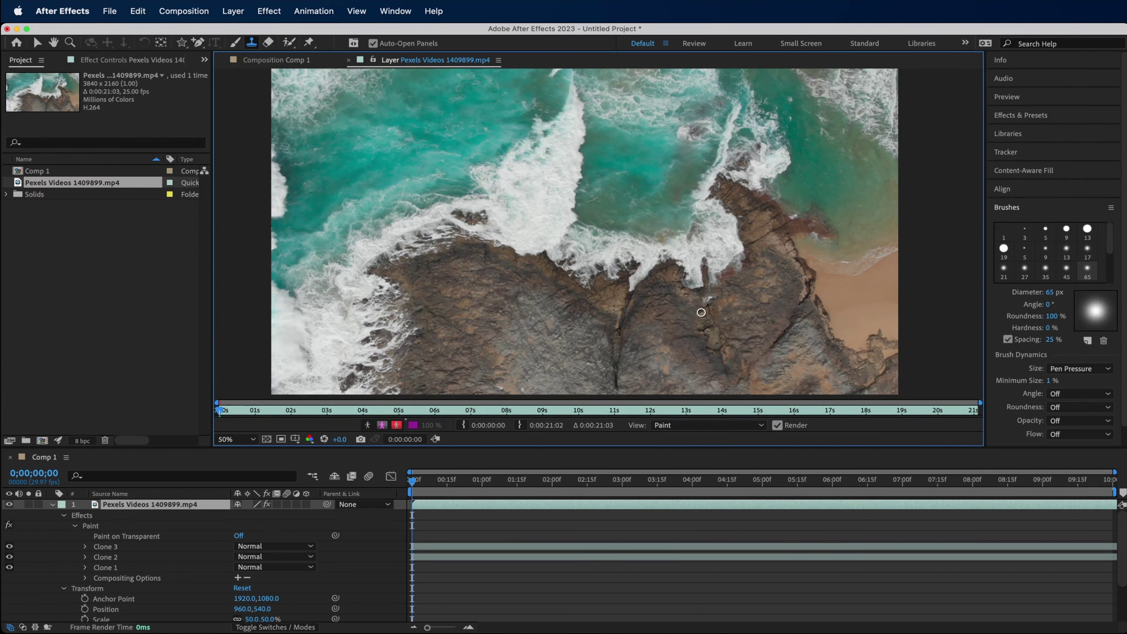
pyautogui.moveTo(706, 291)
pyautogui.mouseDown()
pyautogui.moveTo(724, 357)
pyautogui.moveTo(714, 382)
pyautogui.mouseUp()
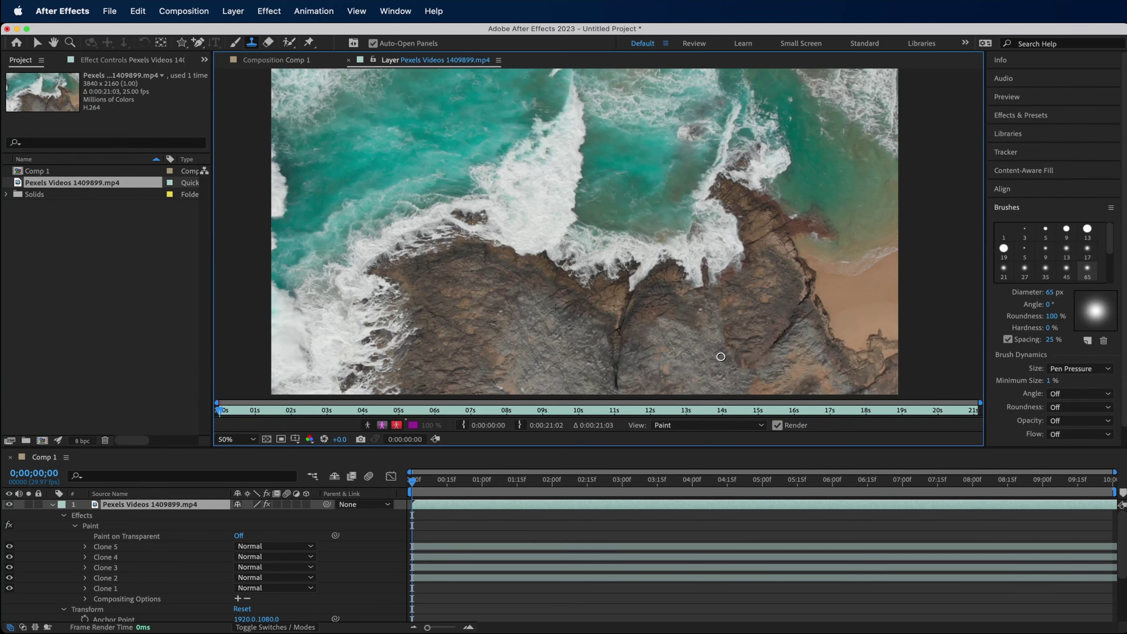
pyautogui.moveTo(730, 355); pyautogui.dragTo(716, 358)
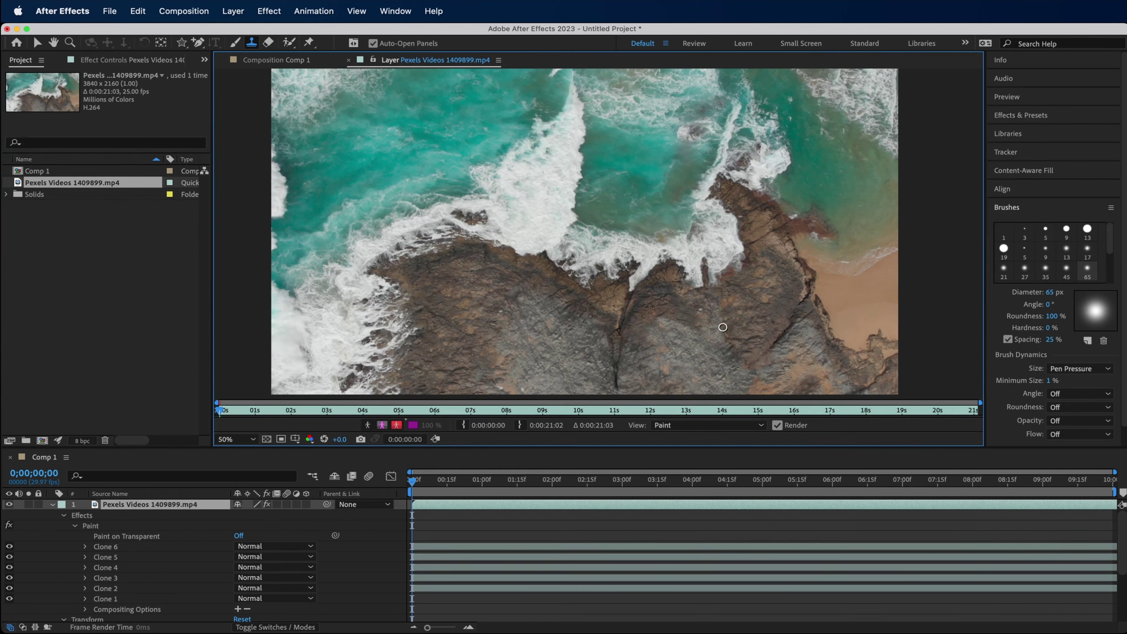
pyautogui.moveTo(735, 340); pyautogui.dragTo(688, 344)
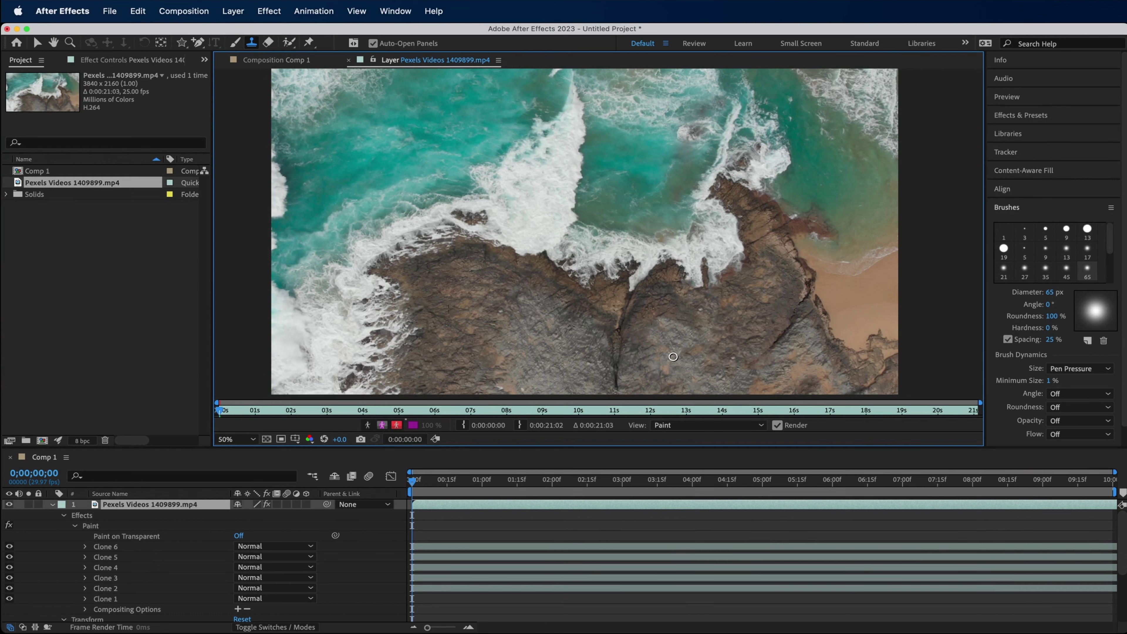
pyautogui.moveTo(266, 410)
pyautogui.mouseDown()
pyautogui.moveTo(356, 411)
pyautogui.moveTo(219, 410)
pyautogui.mouseUp()
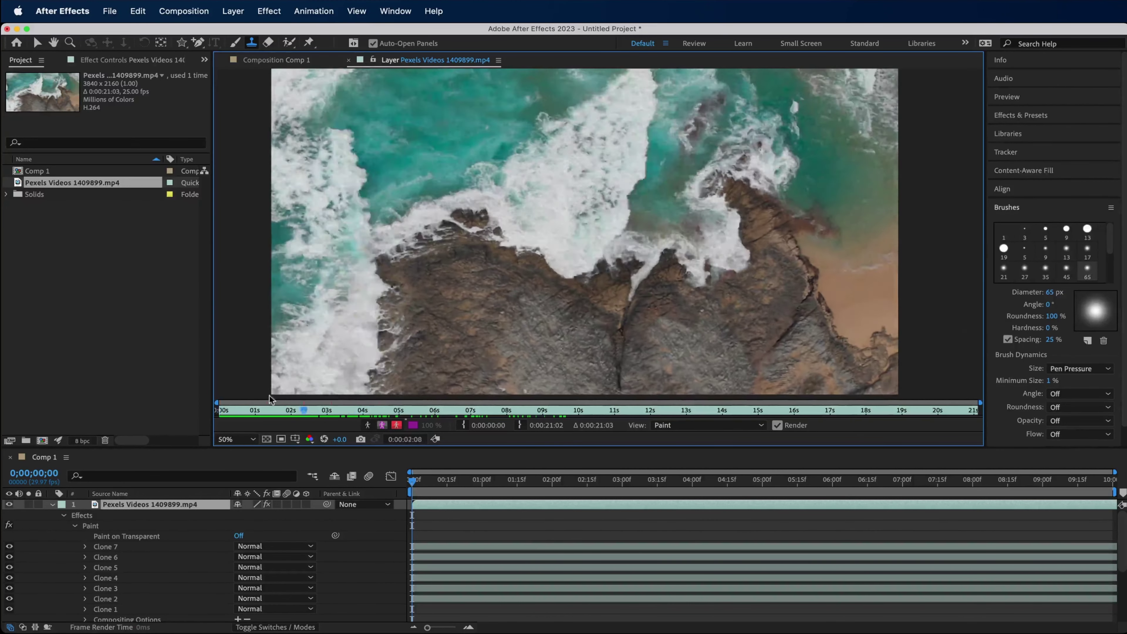
# Paint Eraser strokes at 13 px and 133 px over the clip, then collapse layer 2 in Comp 1
pyautogui.click(268, 43)
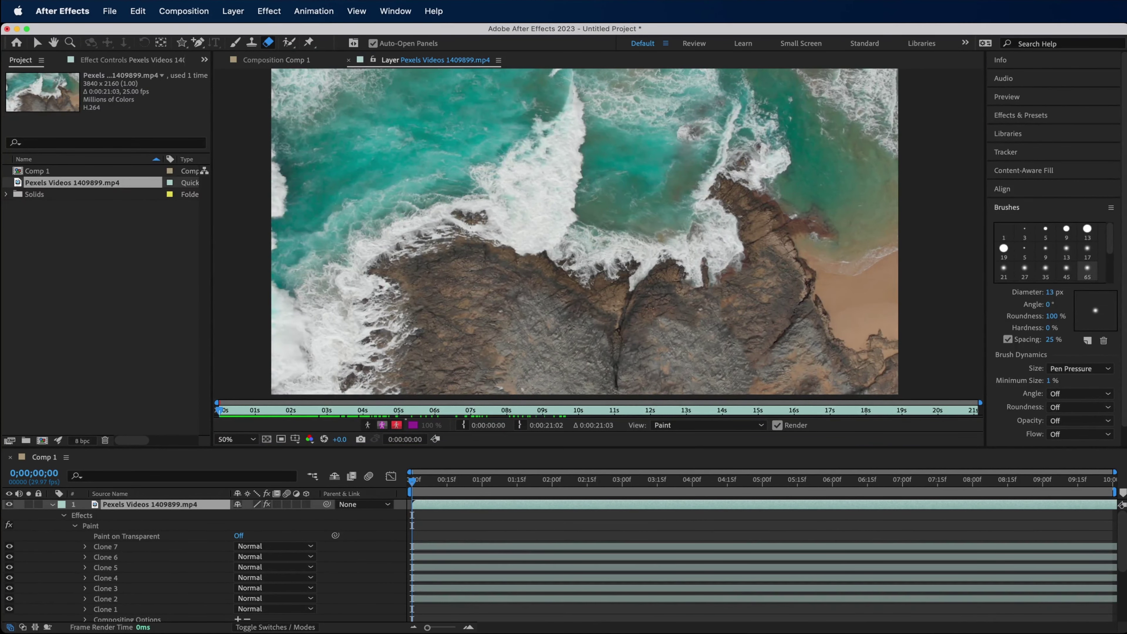
pyautogui.moveTo(703, 333)
pyautogui.mouseDown()
pyautogui.moveTo(592, 205)
pyautogui.moveTo(620, 244)
pyautogui.mouseUp()
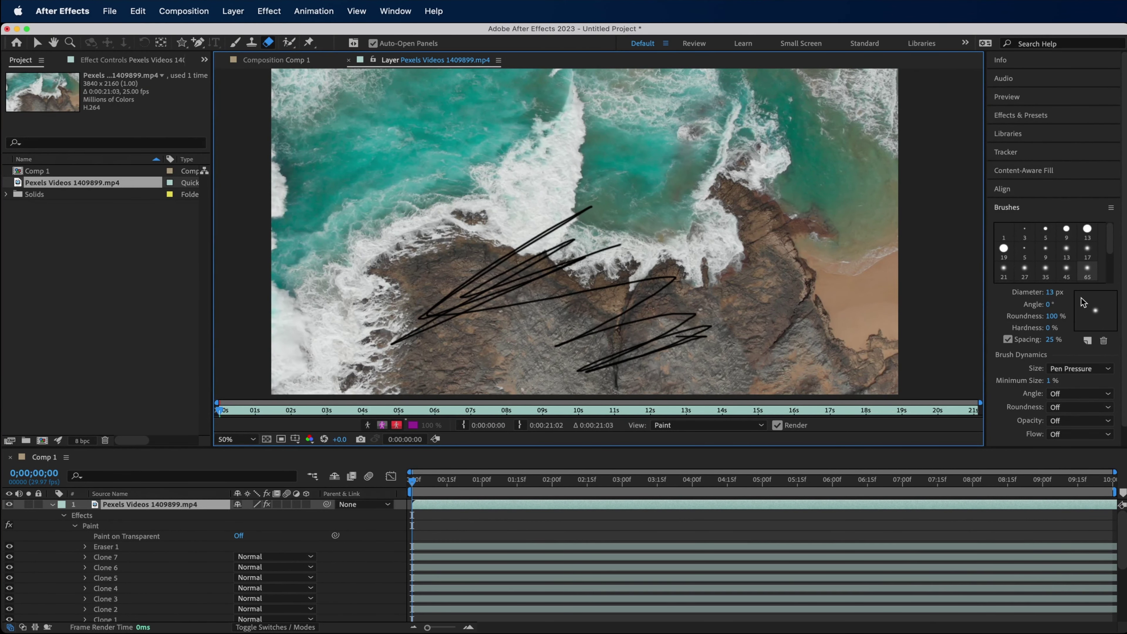
pyautogui.moveTo(1054, 296); pyautogui.dragTo(1081, 296)
pyautogui.click(550, 241)
pyautogui.moveTo(587, 235); pyautogui.dragTo(496, 252)
pyautogui.click(420, 478)
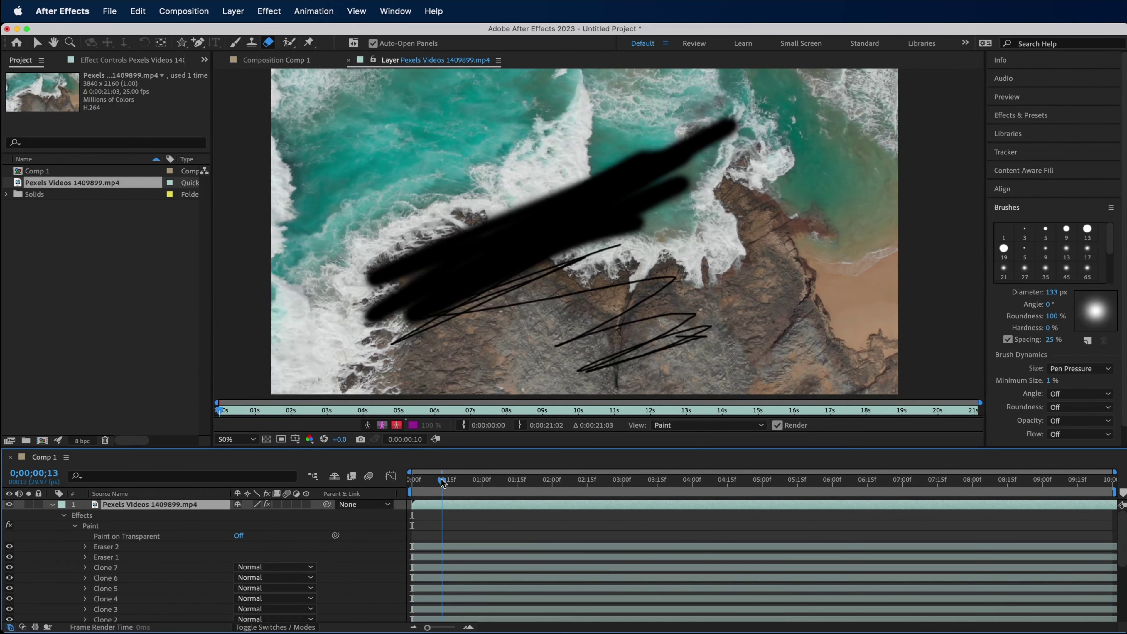
pyautogui.moveTo(219, 410)
pyautogui.mouseDown()
pyautogui.moveTo(467, 405)
pyautogui.moveTo(193, 406)
pyautogui.mouseUp()
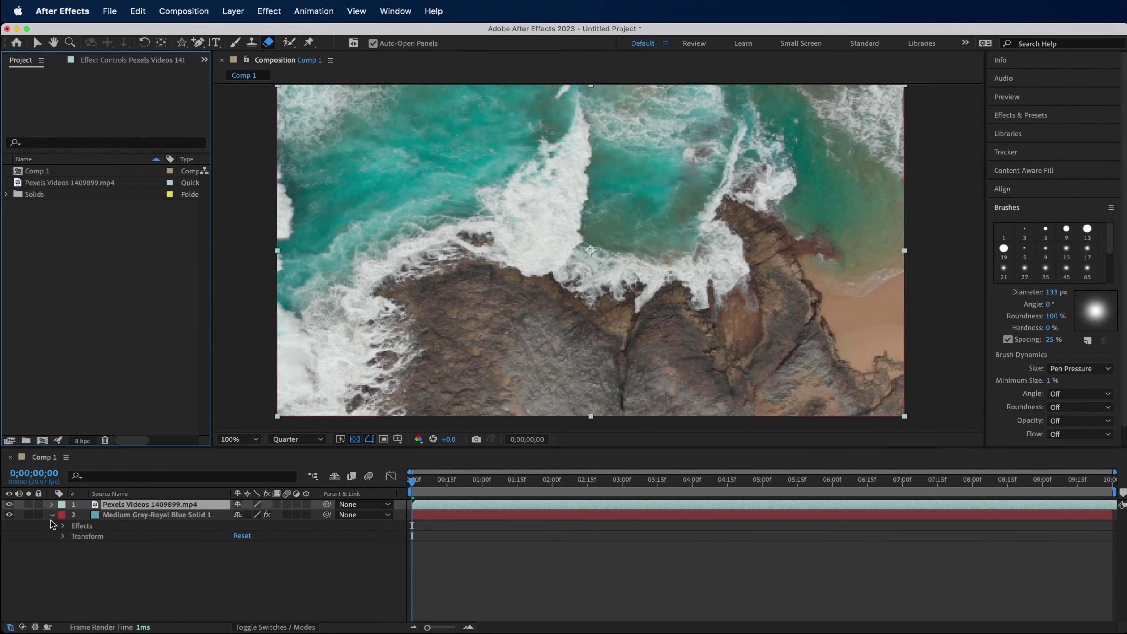
pyautogui.click(52, 514)
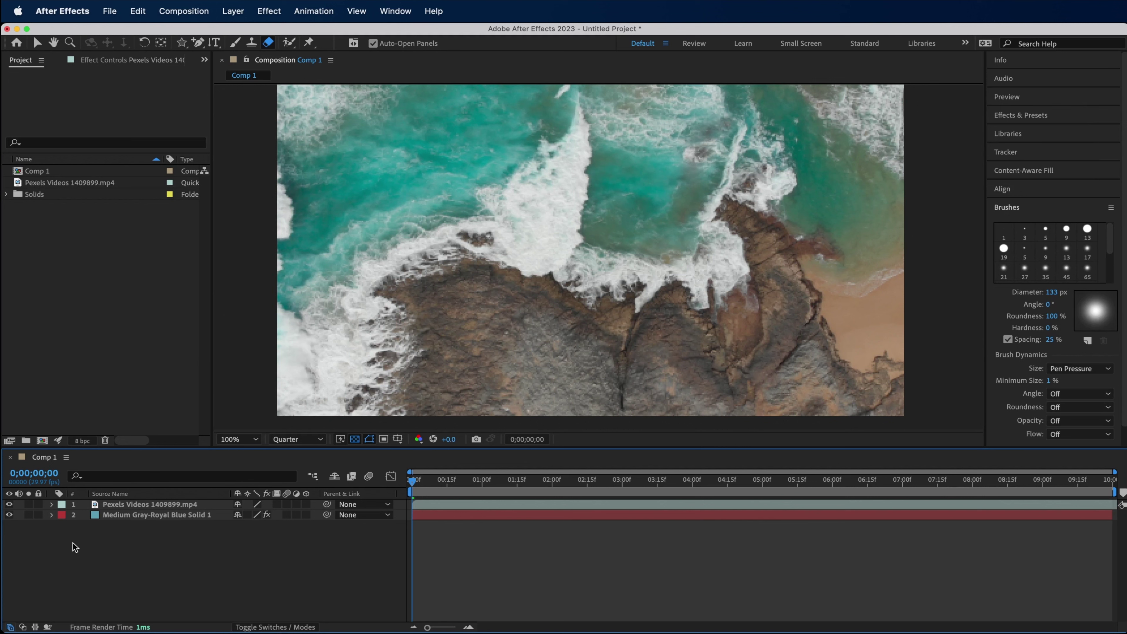
# Hide and re-show the ocean video layer to check the teal solid underneath
pyautogui.click(110, 504)
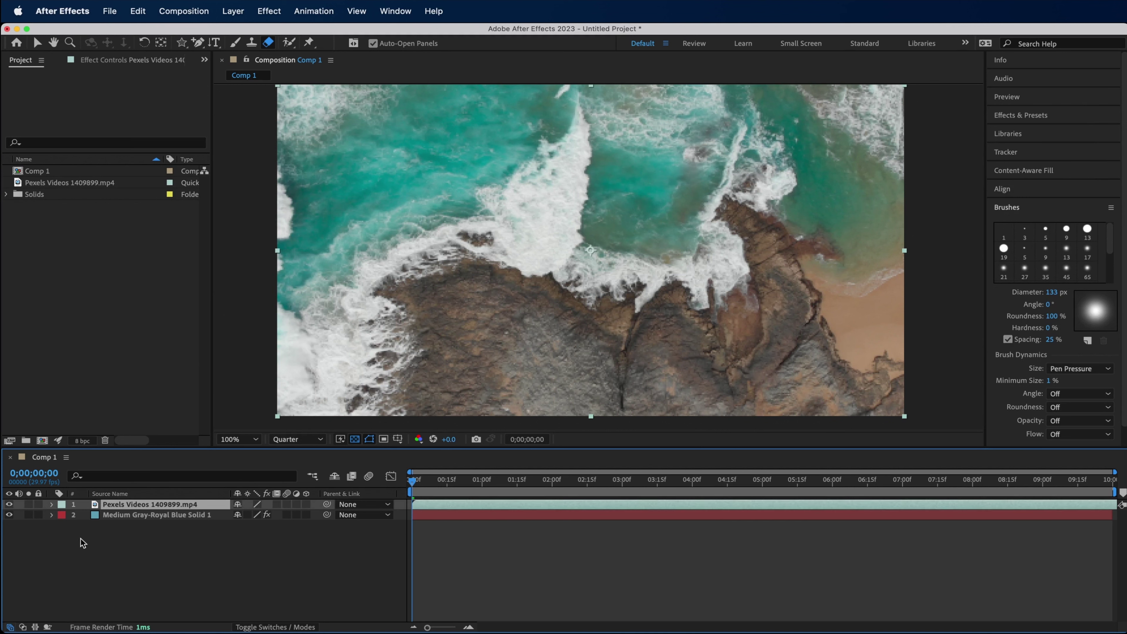
pyautogui.click(130, 516)
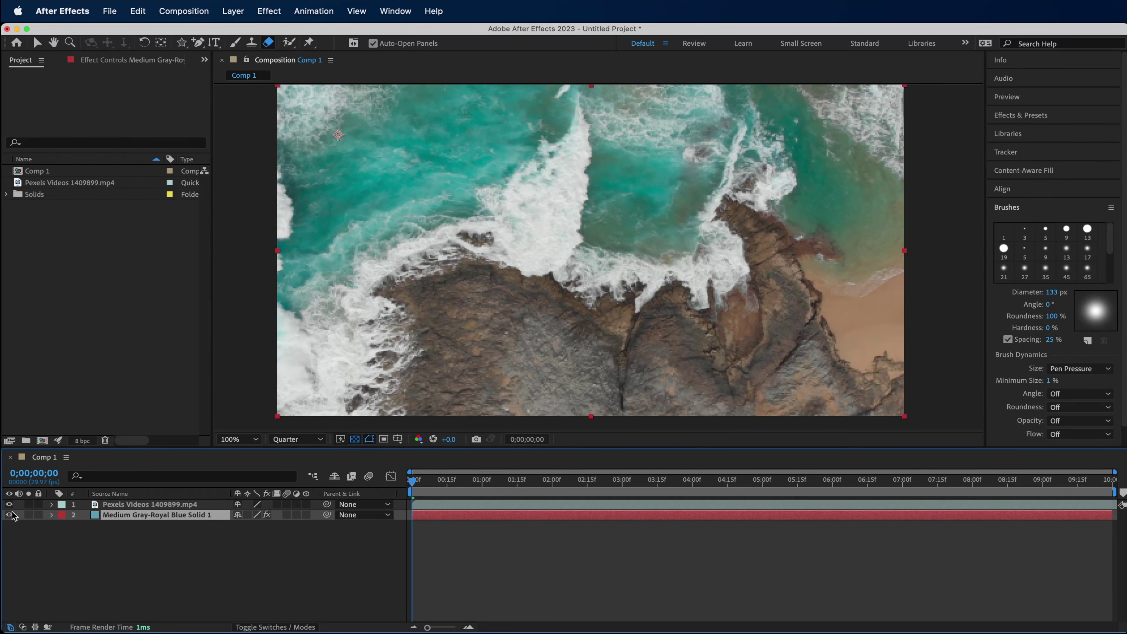
pyautogui.click(27, 535)
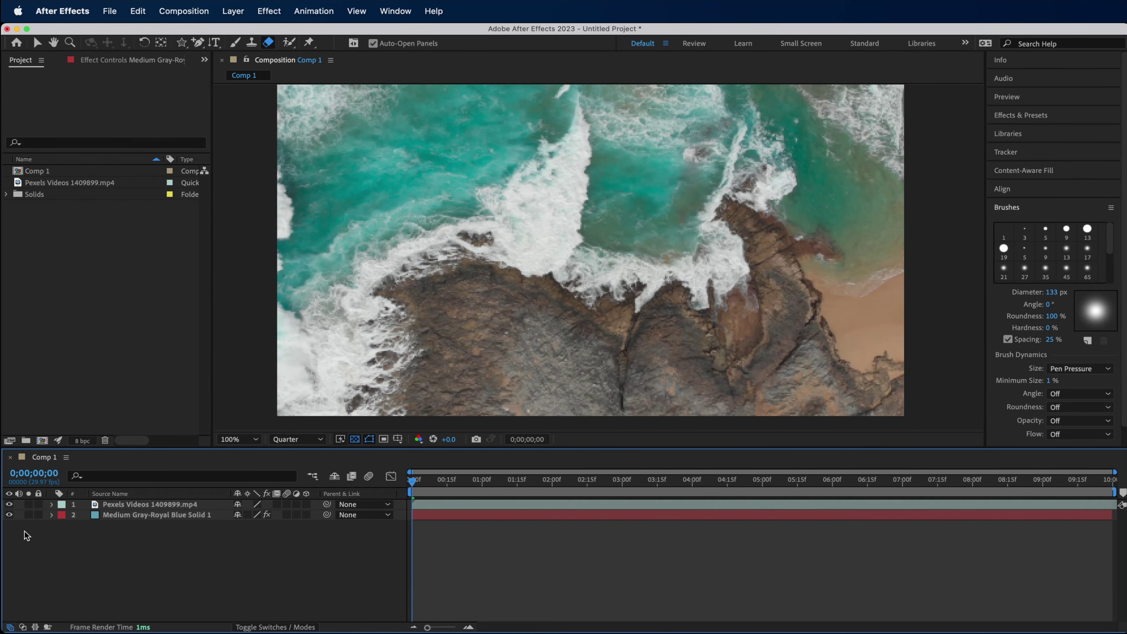
pyautogui.click(9, 504)
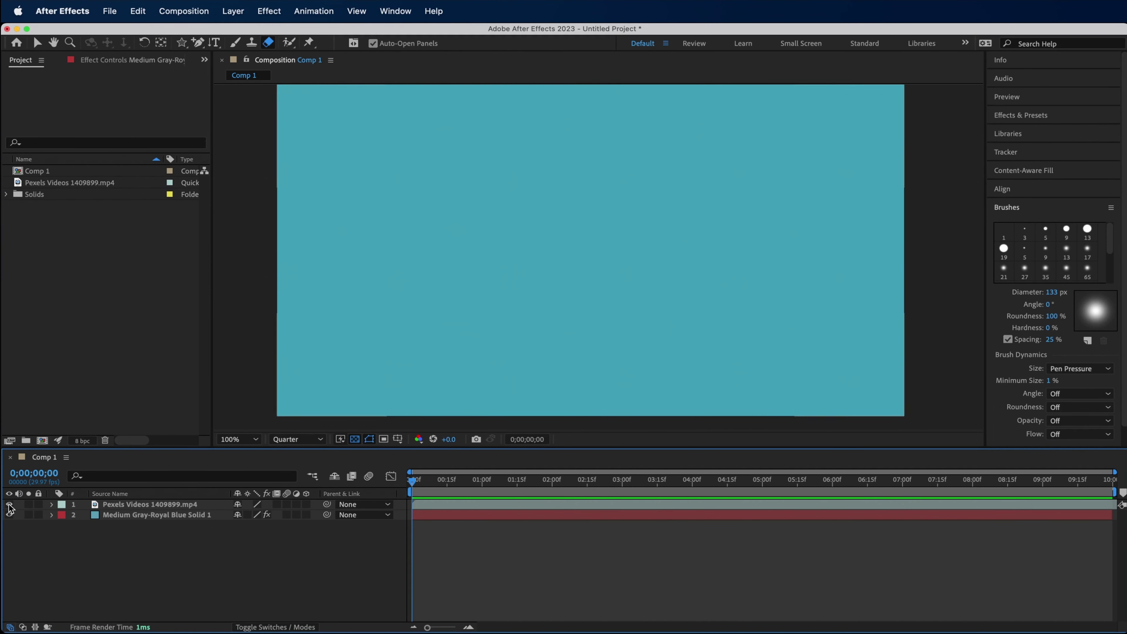
pyautogui.click(8, 504)
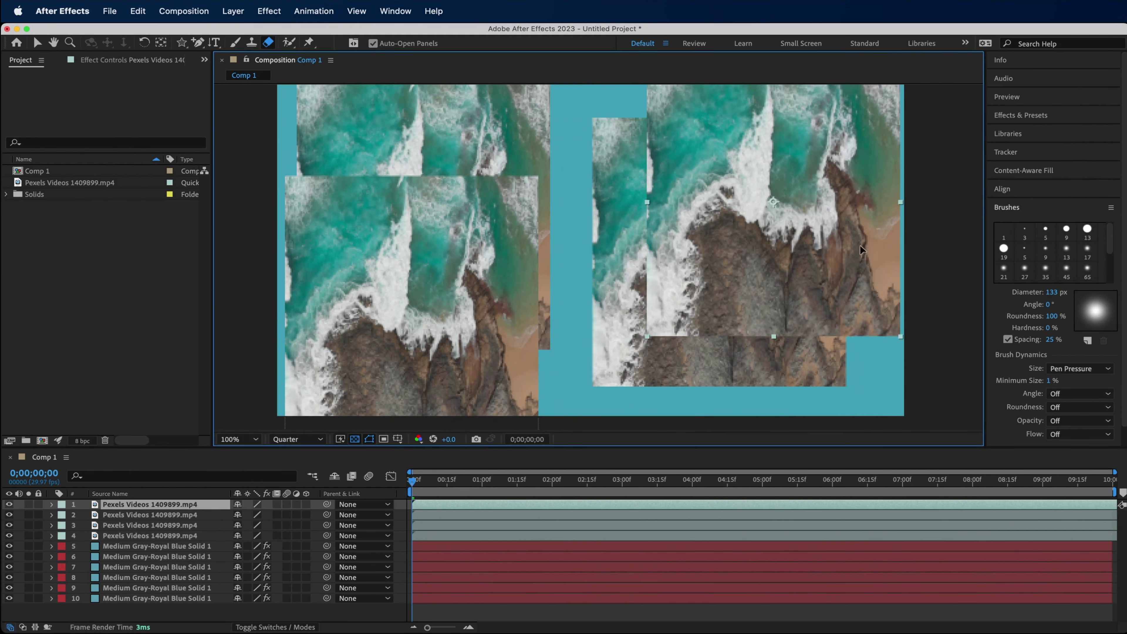
# Reposition the layers, briefly soloing the solid, and centre the video patch over the teal solid
pyautogui.moveTo(860, 245); pyautogui.dragTo(900, 220)
pyautogui.moveTo(666, 174); pyautogui.dragTo(633, 142)
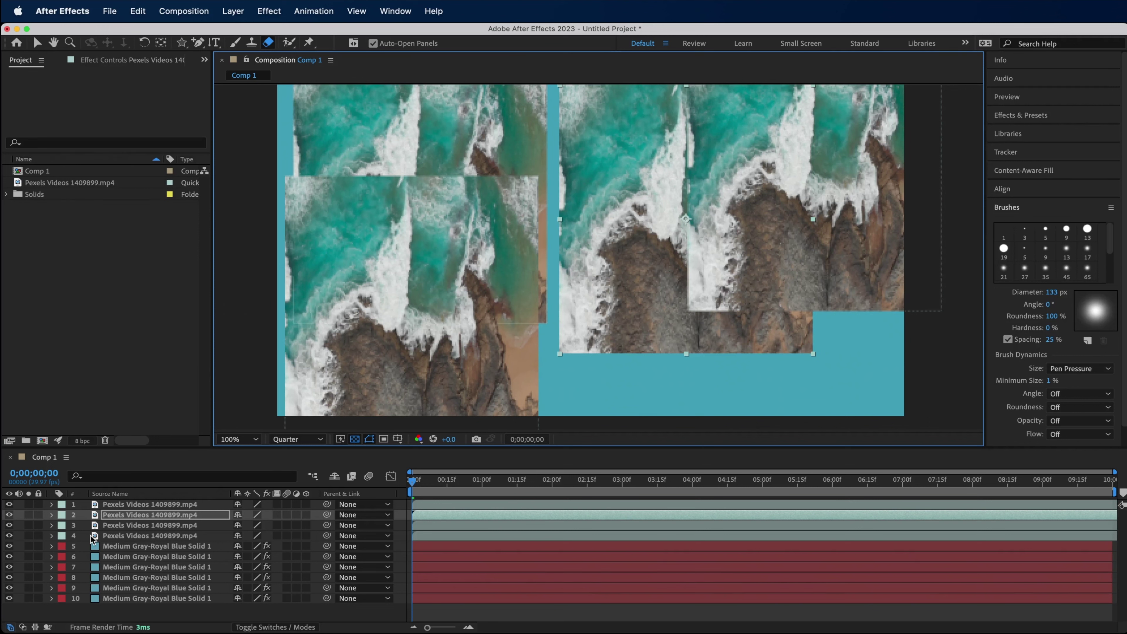
pyautogui.click(29, 516)
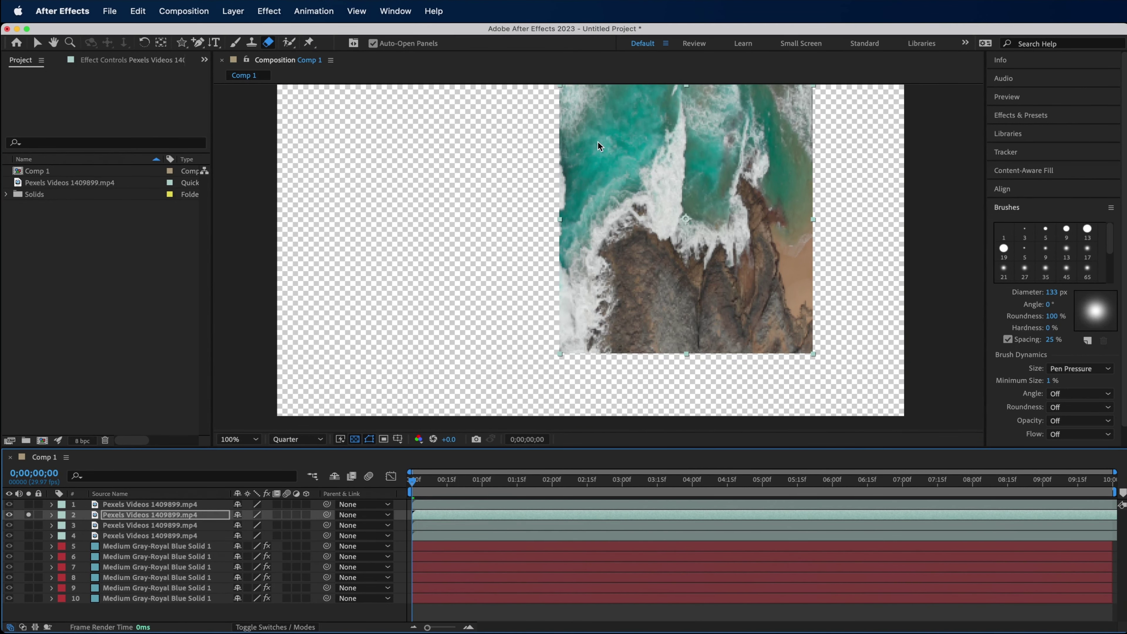
pyautogui.click(29, 515)
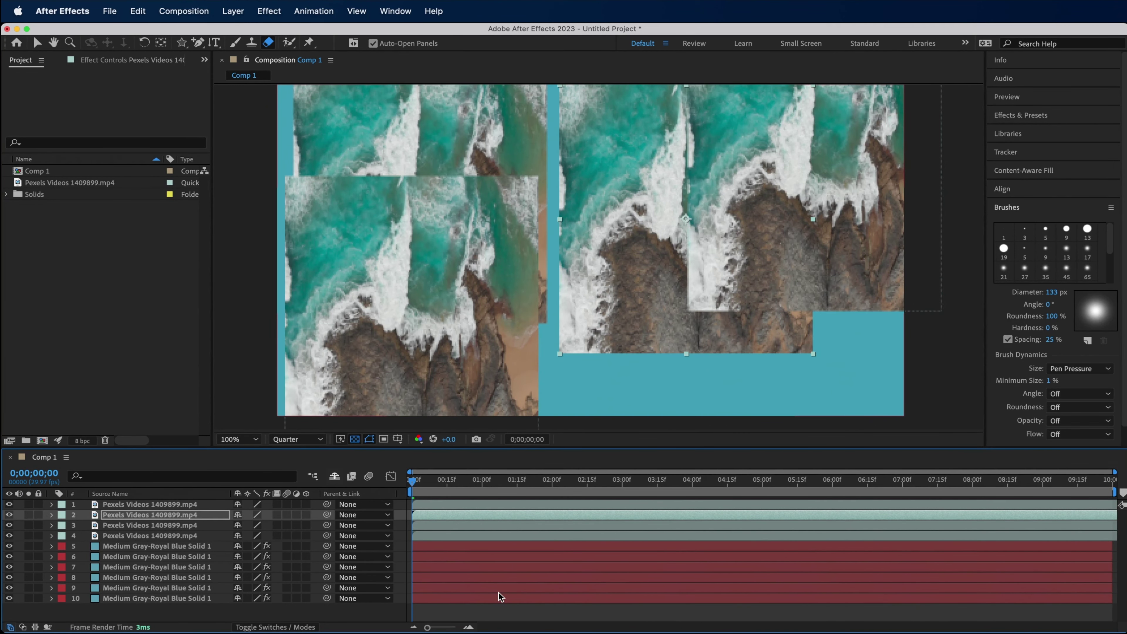
pyautogui.moveTo(868, 194); pyautogui.dragTo(687, 260)
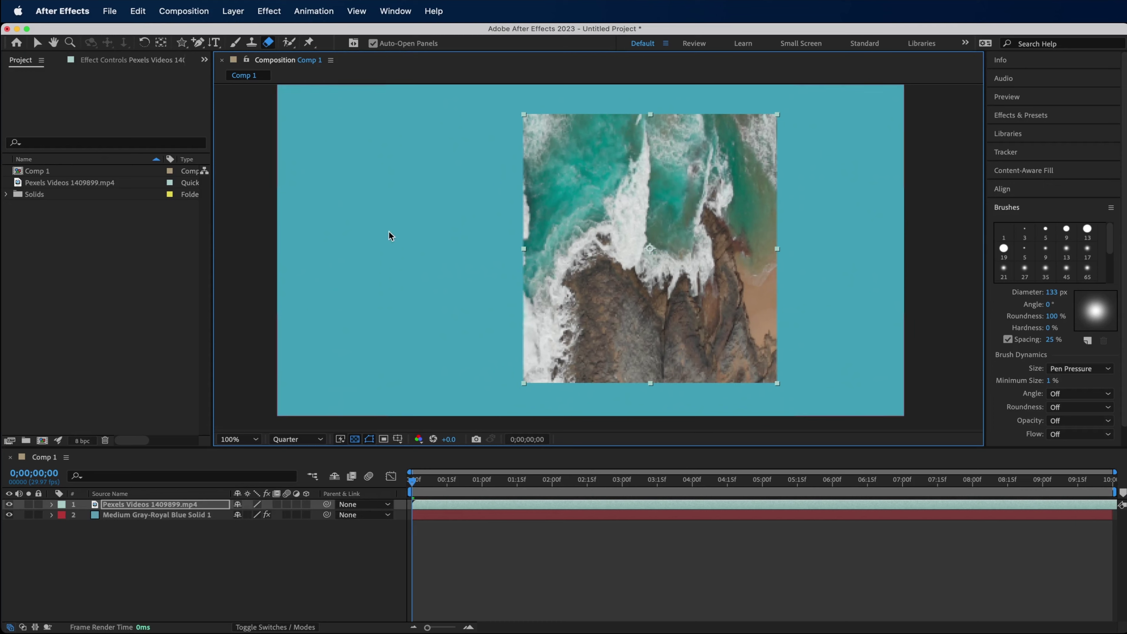
pyautogui.moveTo(403, 194); pyautogui.dragTo(368, 241)
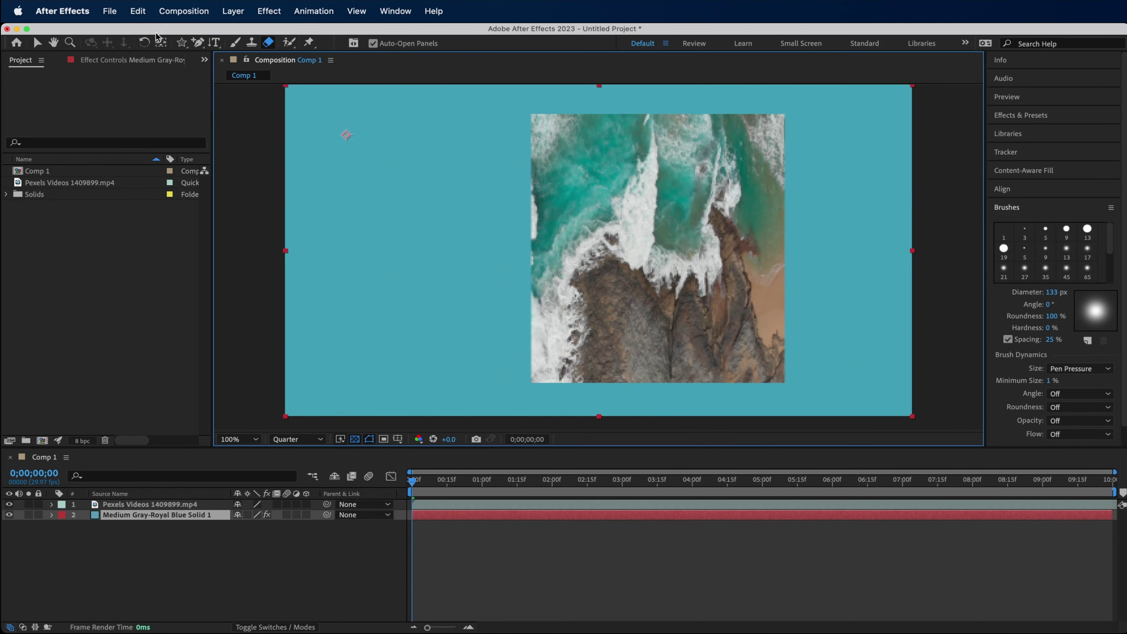
# Lock the teal solid layer and confirm it can no longer be selected or moved
pyautogui.click(161, 42)
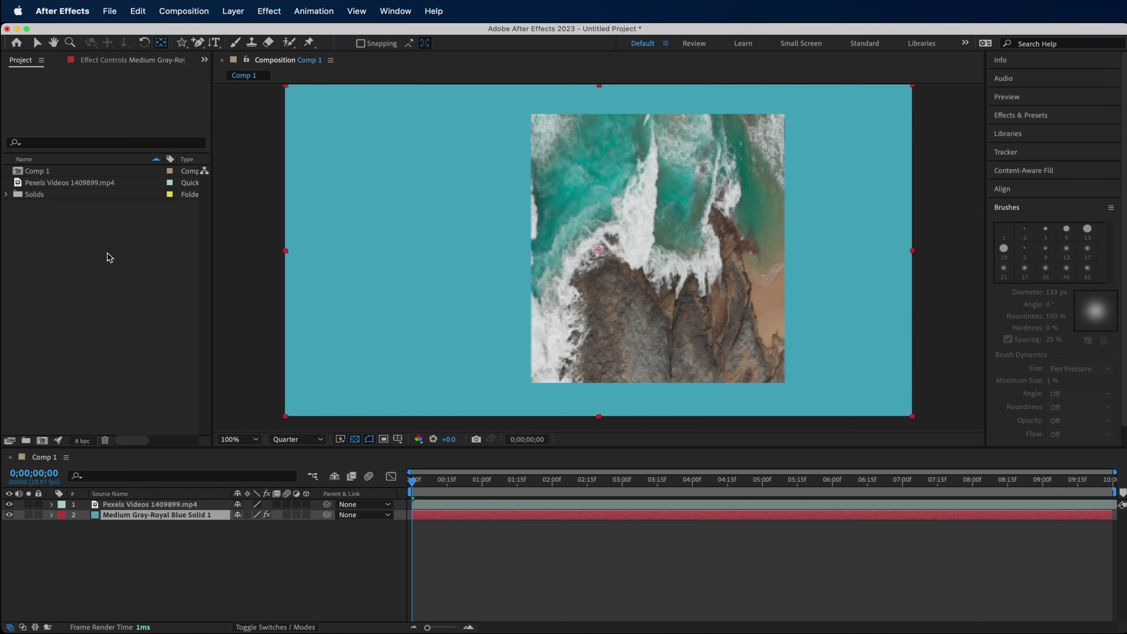
pyautogui.click(36, 42)
pyautogui.click(139, 546)
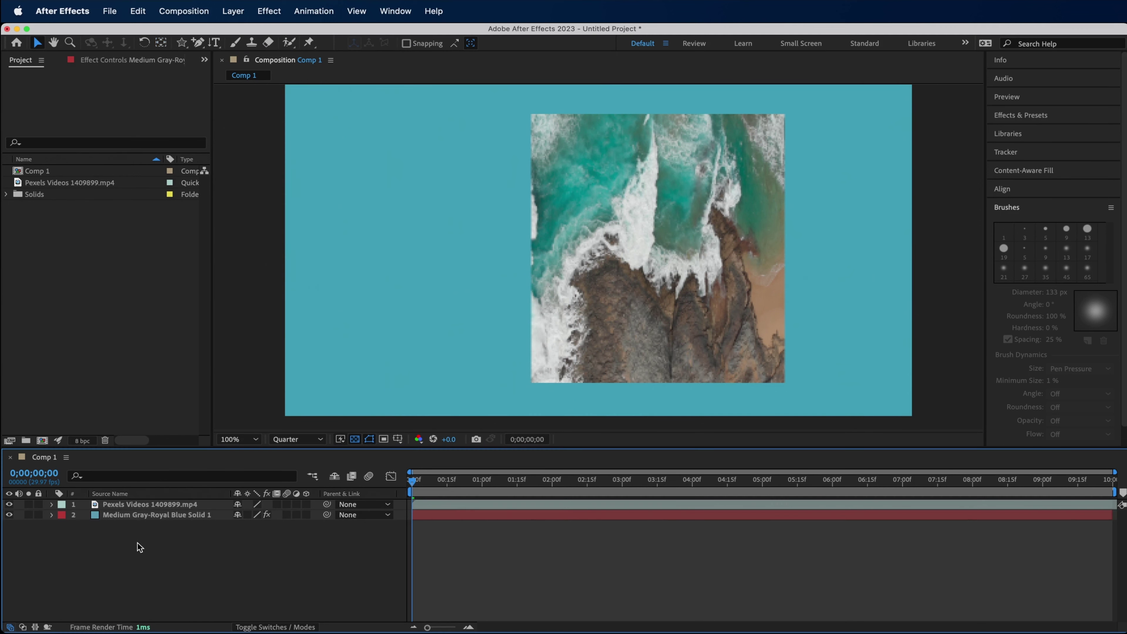
pyautogui.click(129, 516)
pyautogui.click(141, 577)
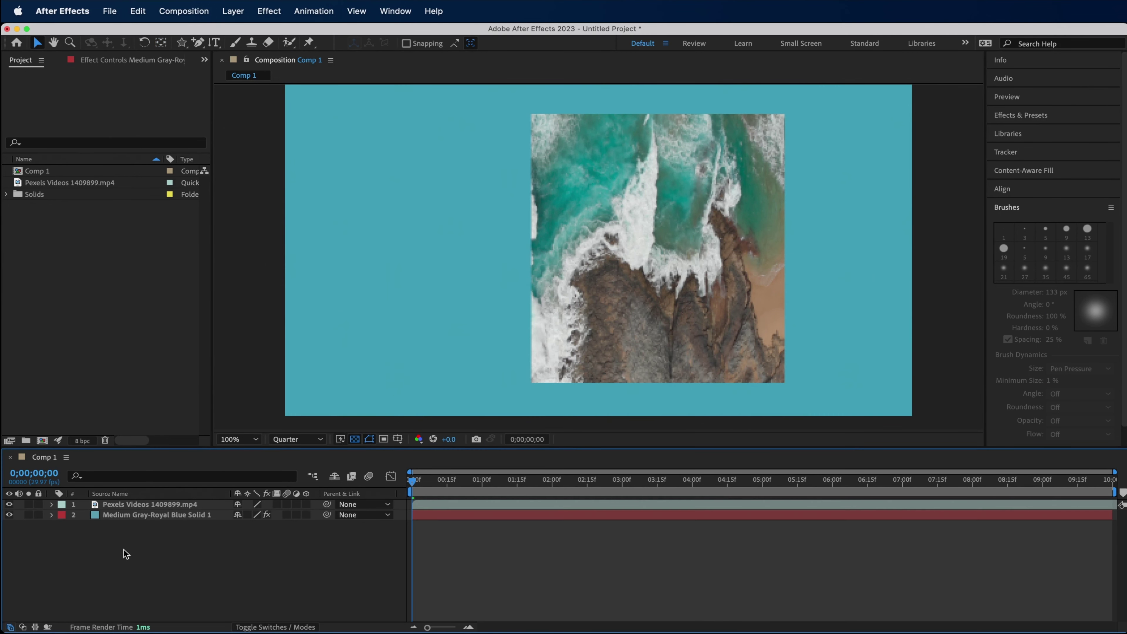
pyautogui.click(116, 515)
pyautogui.click(38, 515)
pyautogui.moveTo(417, 304); pyautogui.dragTo(365, 410)
pyautogui.moveTo(359, 188); pyautogui.dragTo(376, 243)
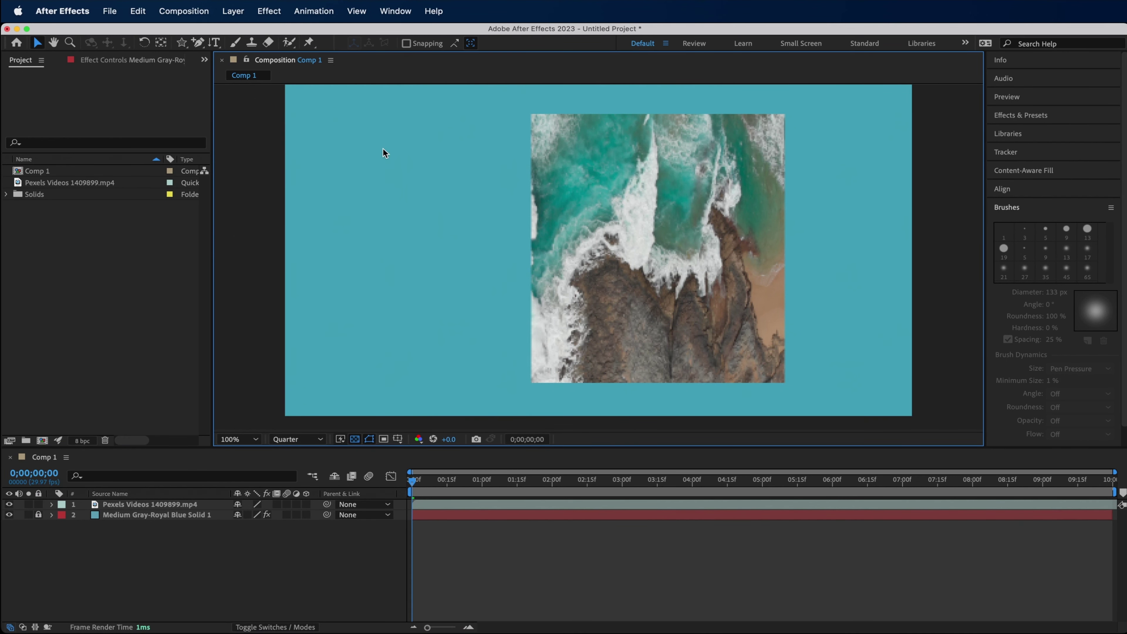
# Select the ocean video and resize the Composition viewer panel
pyautogui.click(575, 335)
pyautogui.moveTo(984, 249)
pyautogui.mouseDown()
pyautogui.moveTo(829, 265)
pyautogui.moveTo(1077, 231)
pyautogui.mouseUp()
pyautogui.click(132, 515)
pyautogui.click(82, 584)
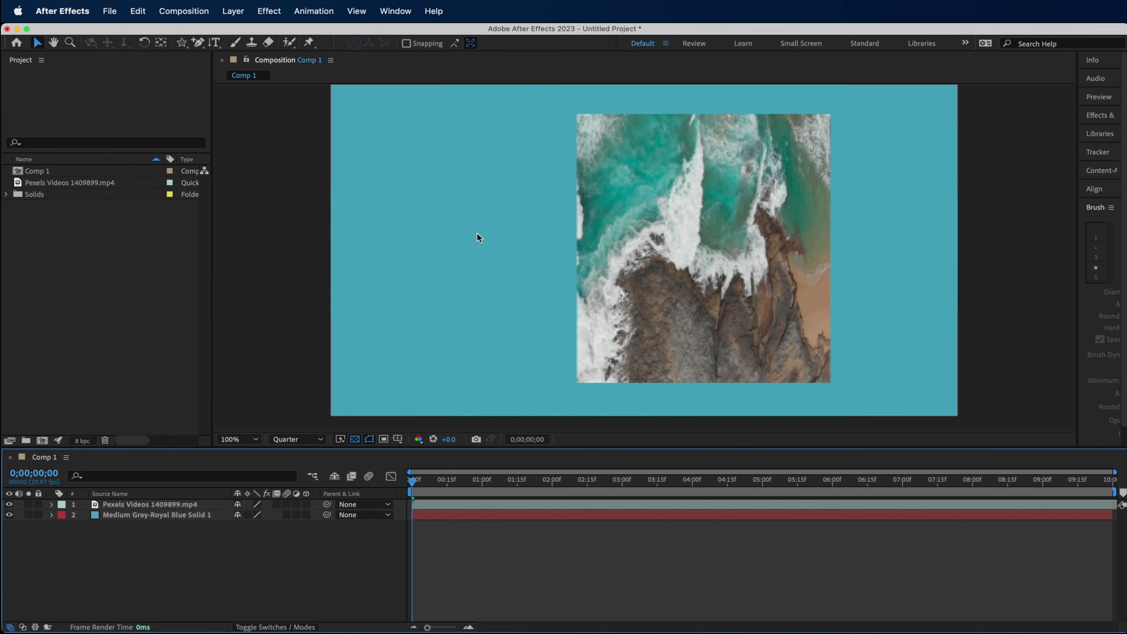
# Delete the ocean video layer and draw a white, red-outlined star at the top-left
pyautogui.click(150, 504)
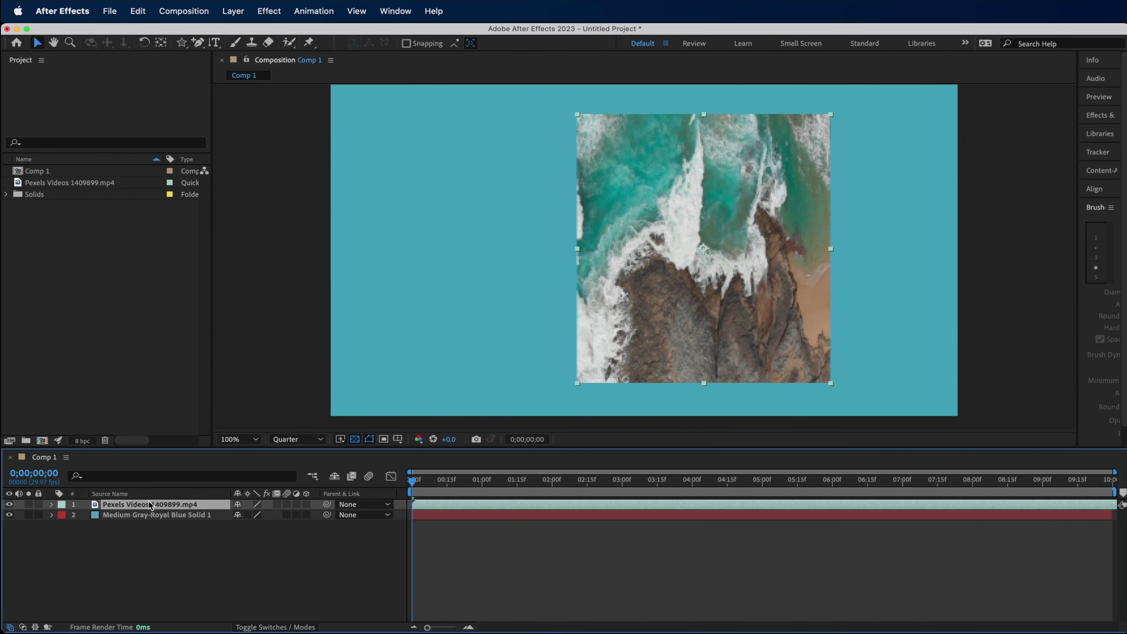
pyautogui.press('Delete')
pyautogui.press('q')
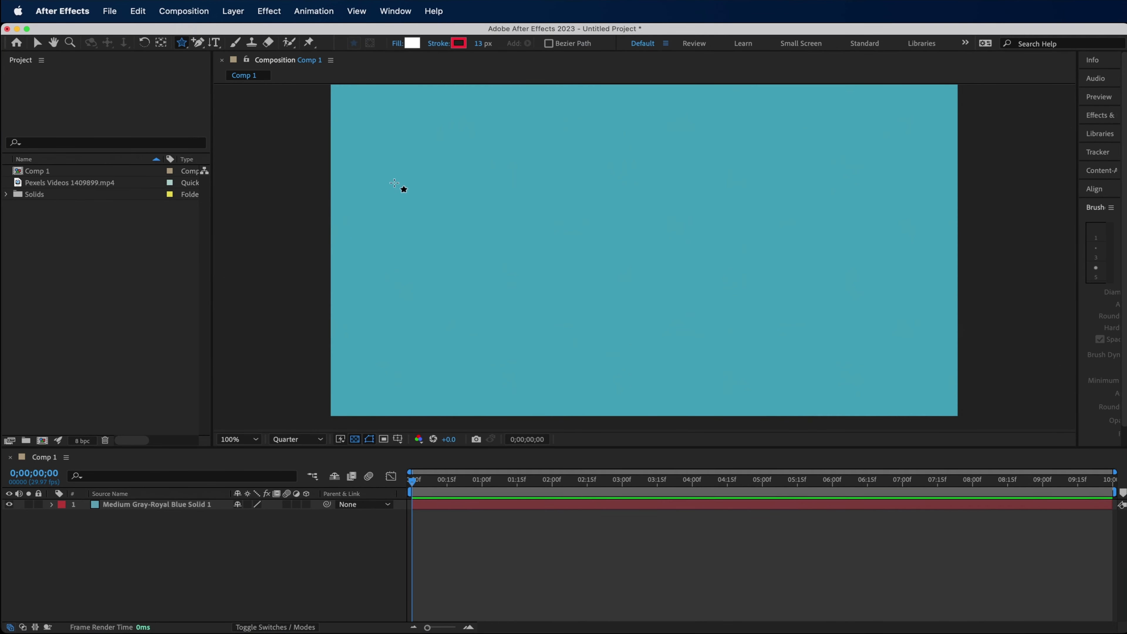
pyautogui.moveTo(410, 163); pyautogui.dragTo(449, 199)
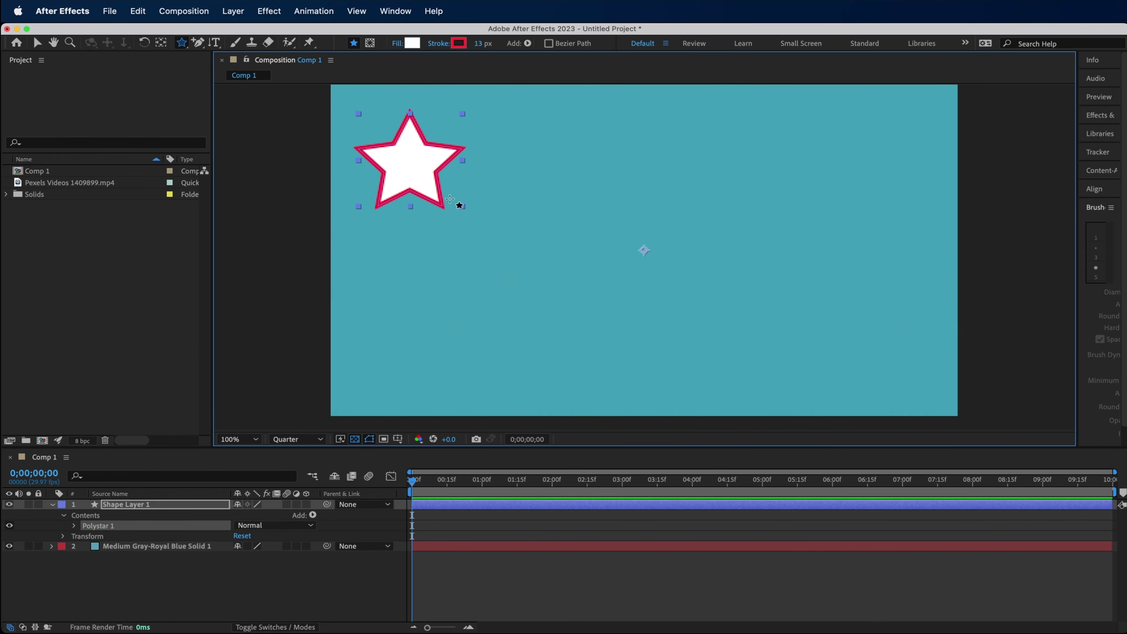
# Return to the Selection tool and twirl open the star layer's properties
pyautogui.press('v')
pyautogui.click(52, 504)
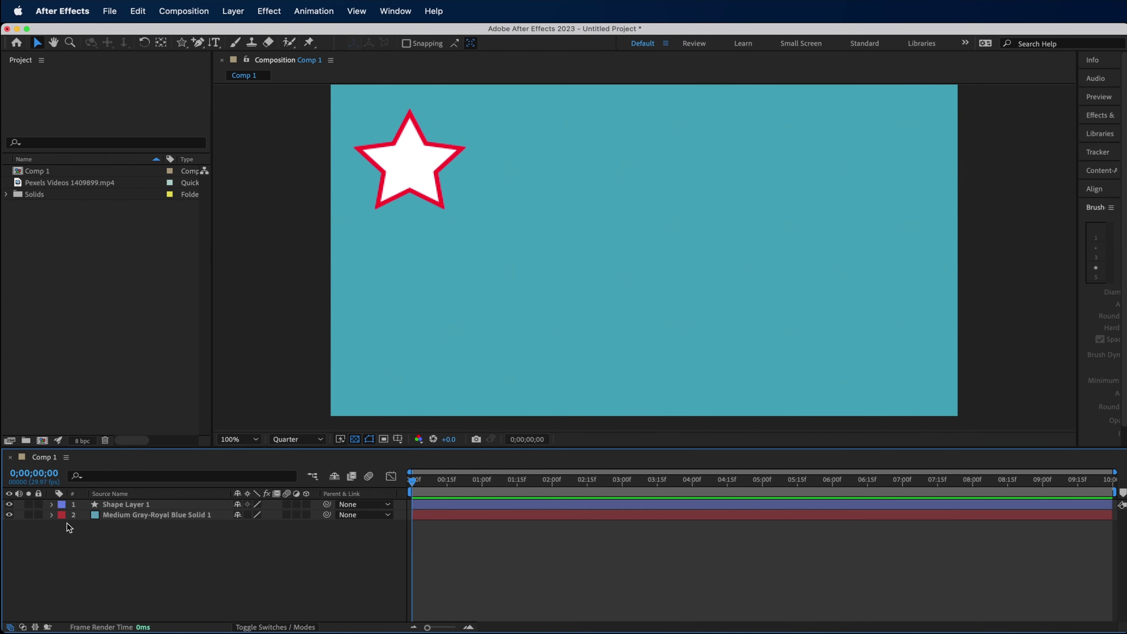
pyautogui.click(52, 505)
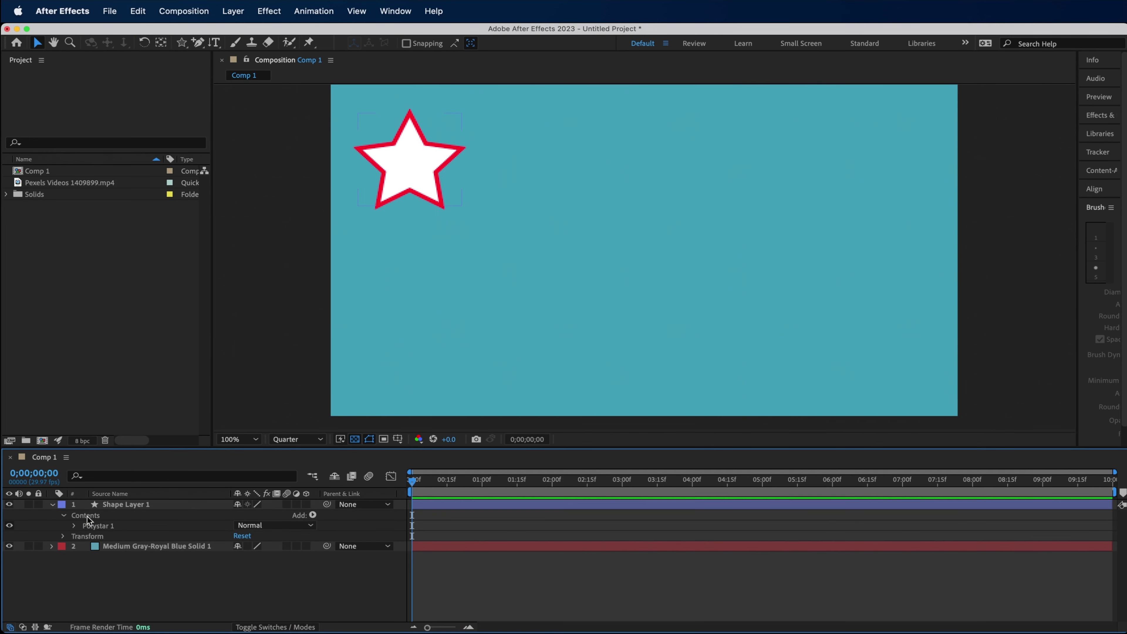
pyautogui.click(63, 515)
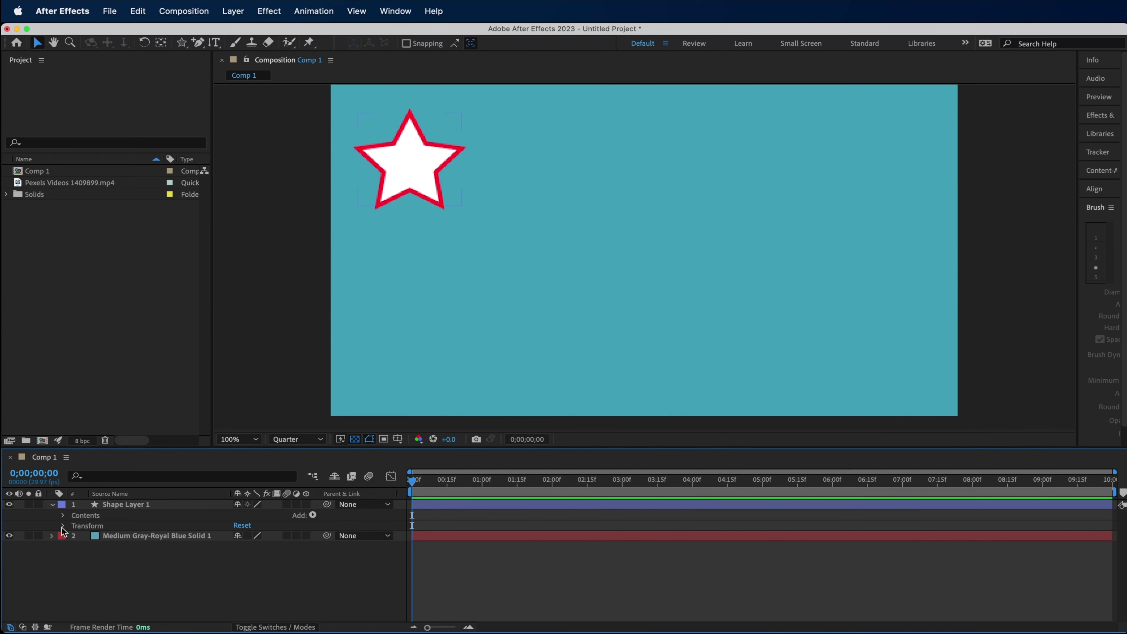
# Experiment with the star's Anchor Point and Scale values, reverting the scale to 100%
pyautogui.click(62, 526)
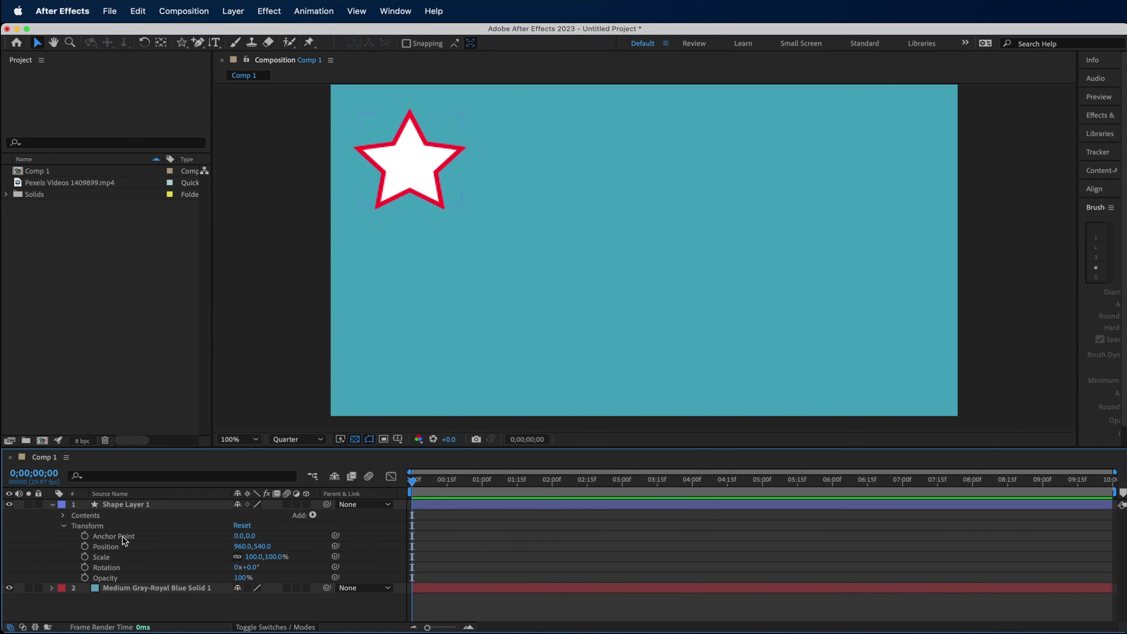
pyautogui.click(126, 538)
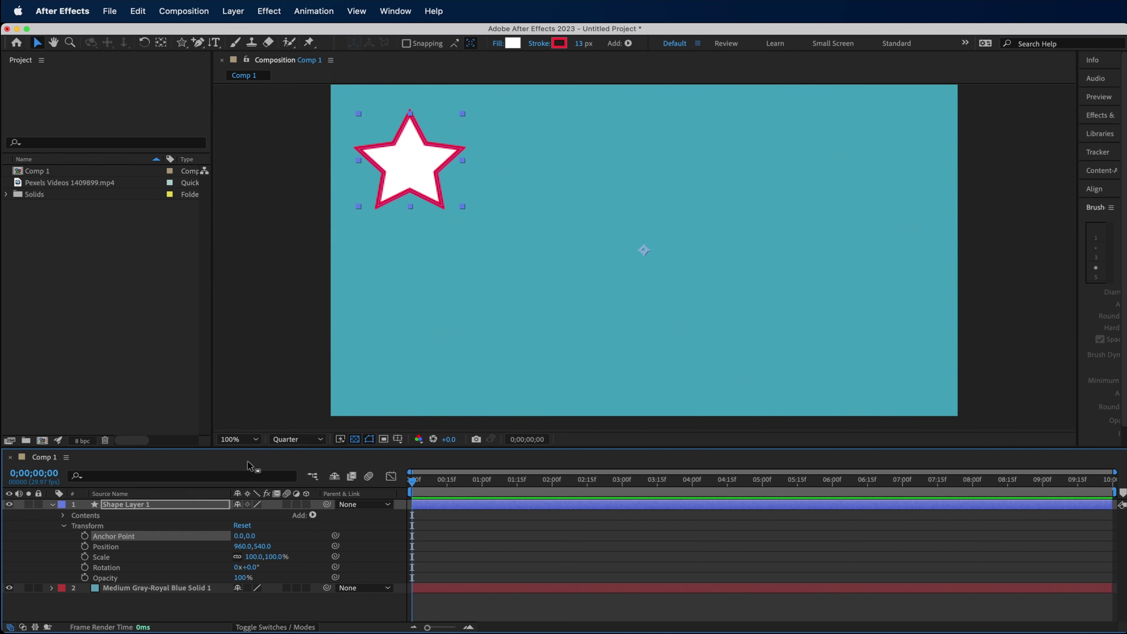
pyautogui.press('super+alt+Home')
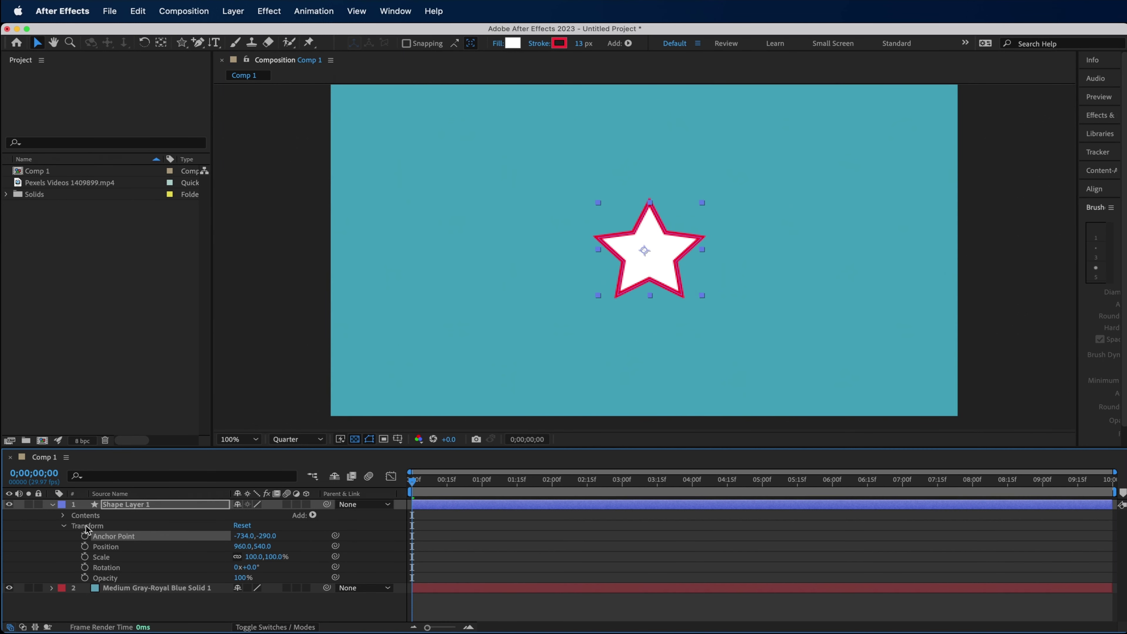
pyautogui.moveTo(262, 535)
pyautogui.mouseDown()
pyautogui.moveTo(253, 540)
pyautogui.moveTo(265, 544)
pyautogui.mouseUp()
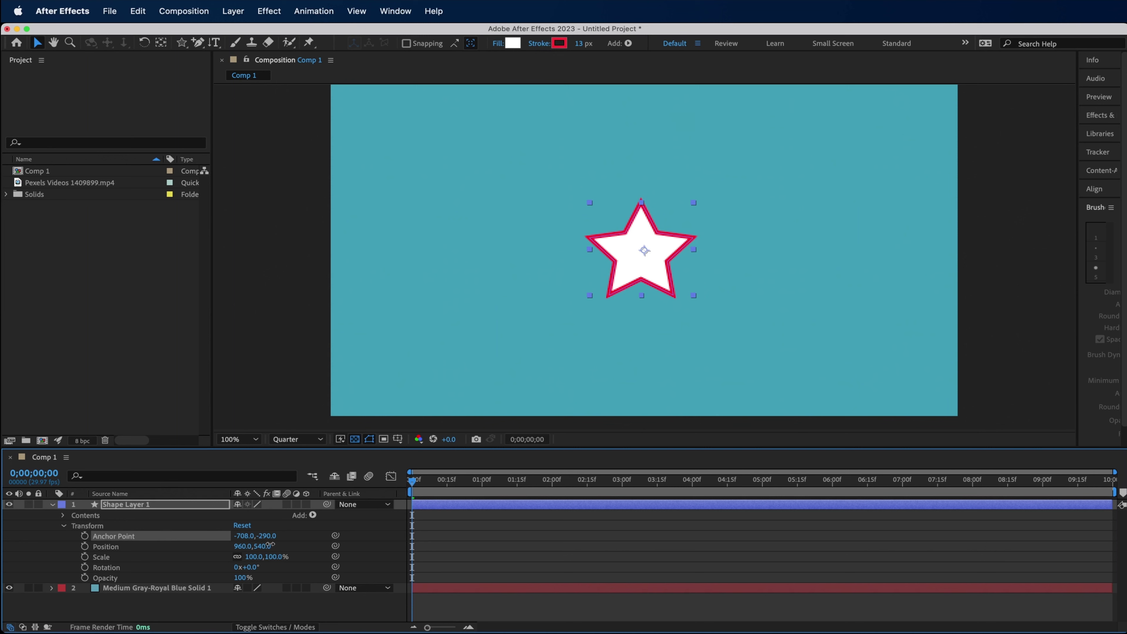
pyautogui.click(268, 536)
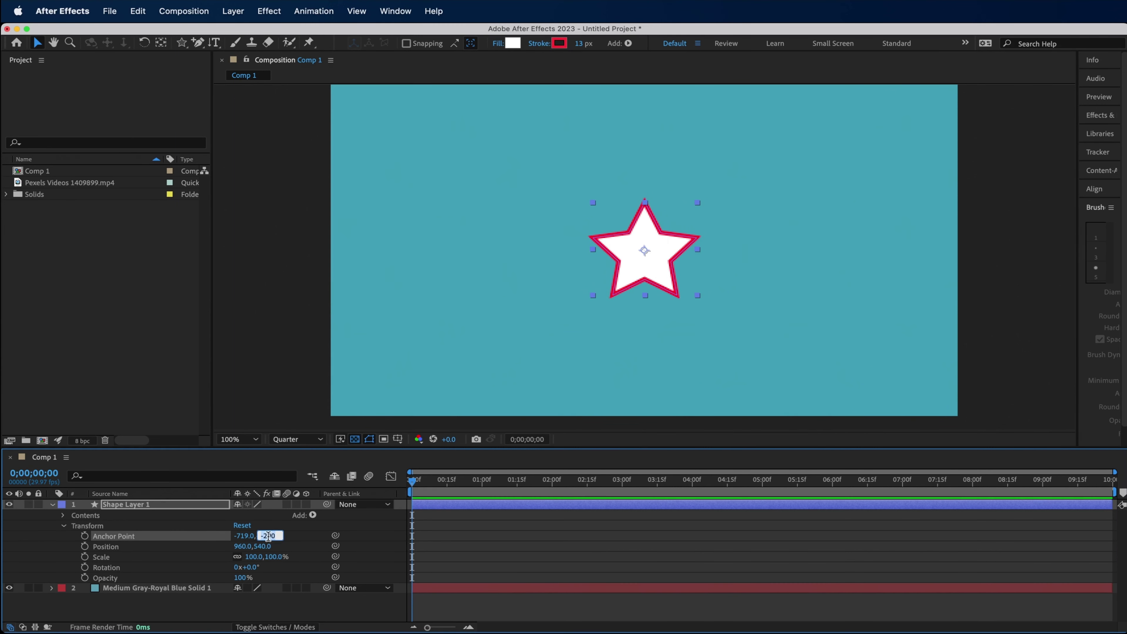
pyautogui.press('Return')
pyautogui.moveTo(251, 556)
pyautogui.mouseDown()
pyautogui.moveTo(200, 546)
pyautogui.moveTo(241, 554)
pyautogui.mouseUp()
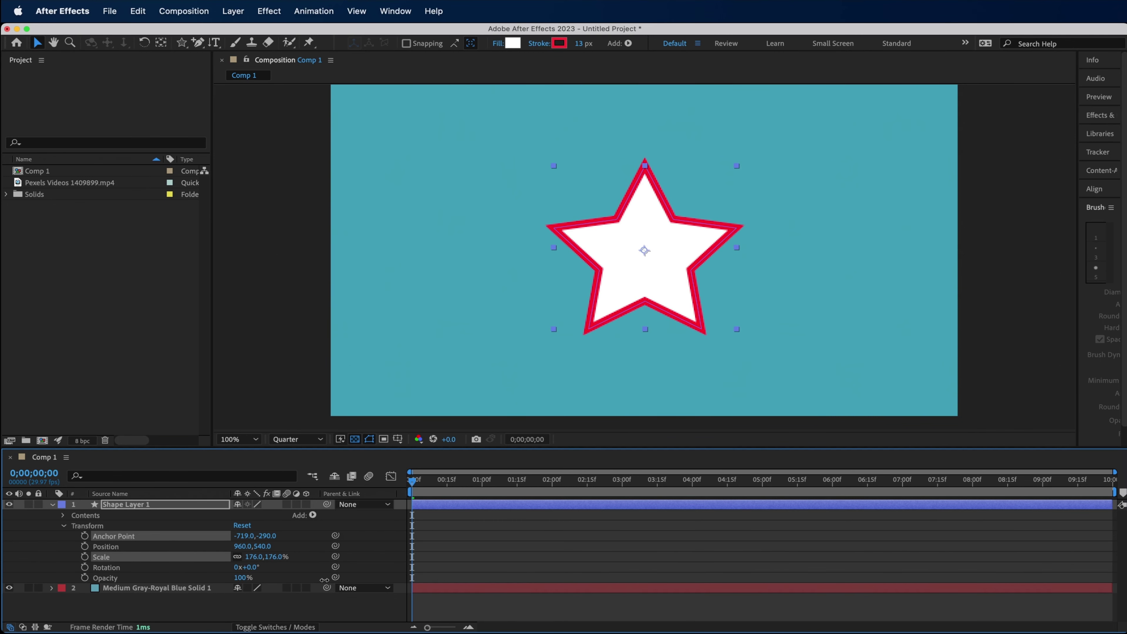
pyautogui.moveTo(244, 536); pyautogui.dragTo(121, 536)
pyautogui.moveTo(266, 556); pyautogui.dragTo(300, 570)
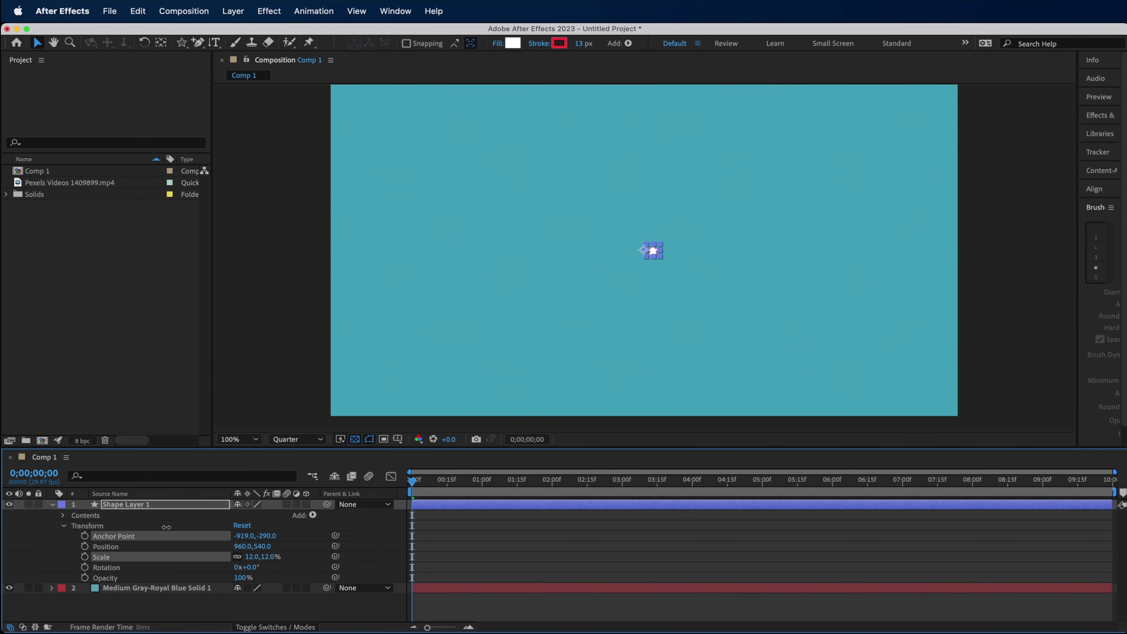
pyautogui.press('super+z')
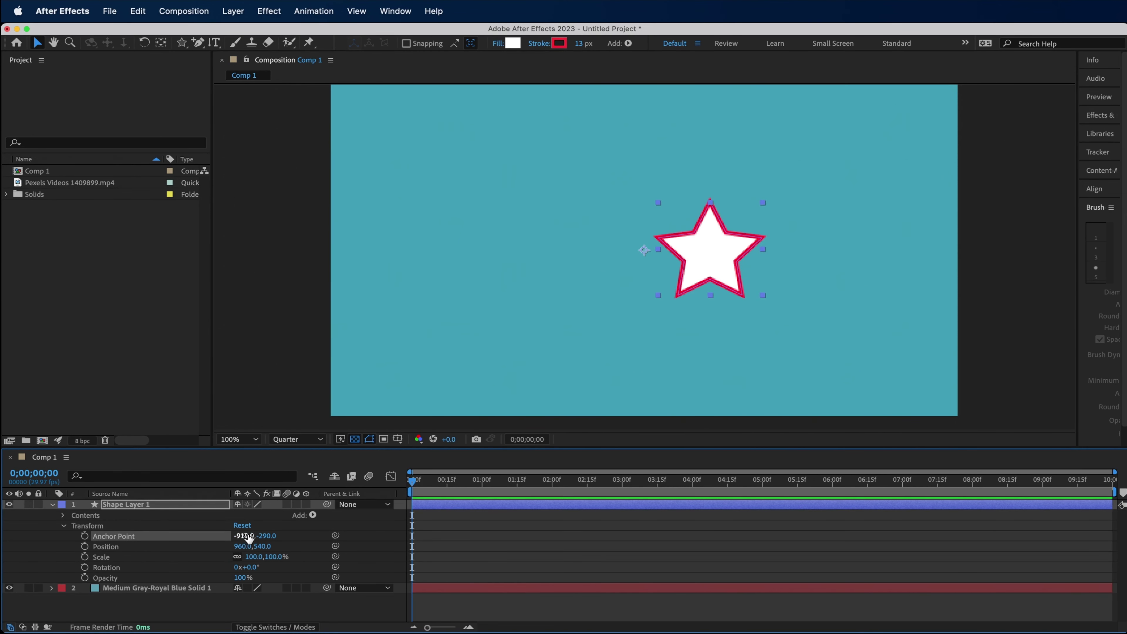
# Set the star's Anchor Point to -101, 77 and its Scale to 70%
pyautogui.moveTo(243, 535); pyautogui.dragTo(425, 595)
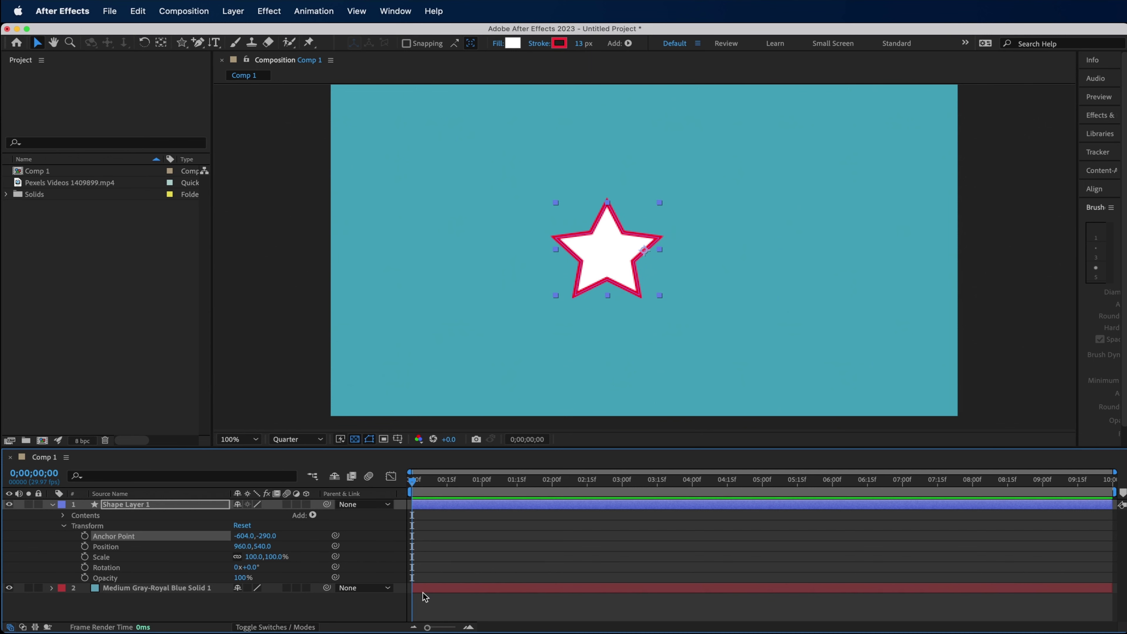
pyautogui.moveTo(250, 541); pyautogui.dragTo(470, 569)
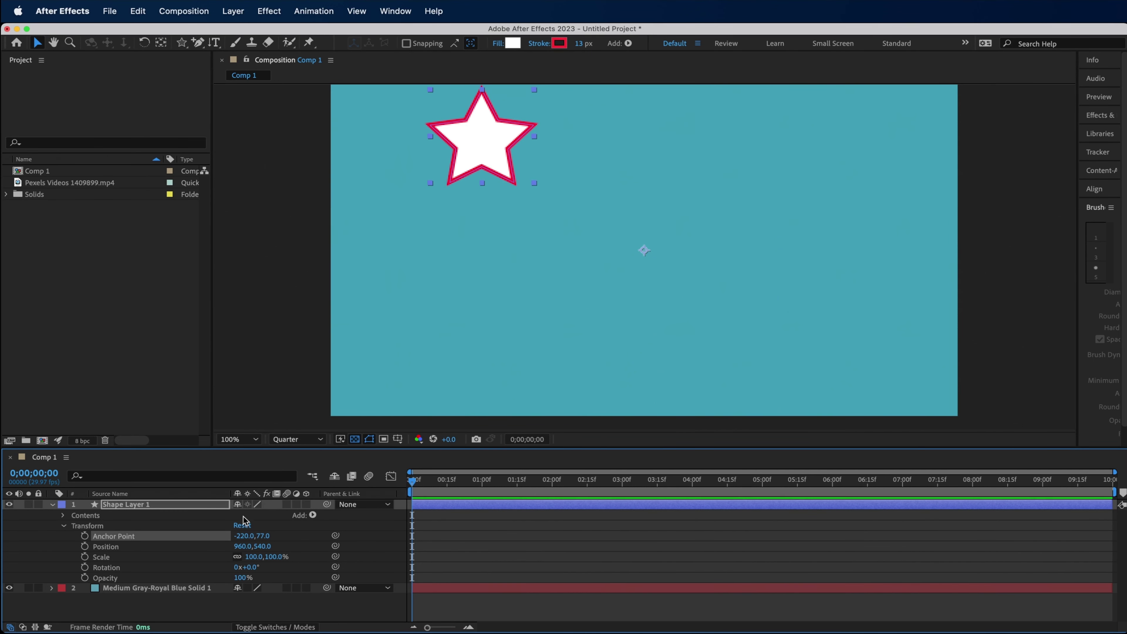
pyautogui.moveTo(243, 536); pyautogui.dragTo(616, 244)
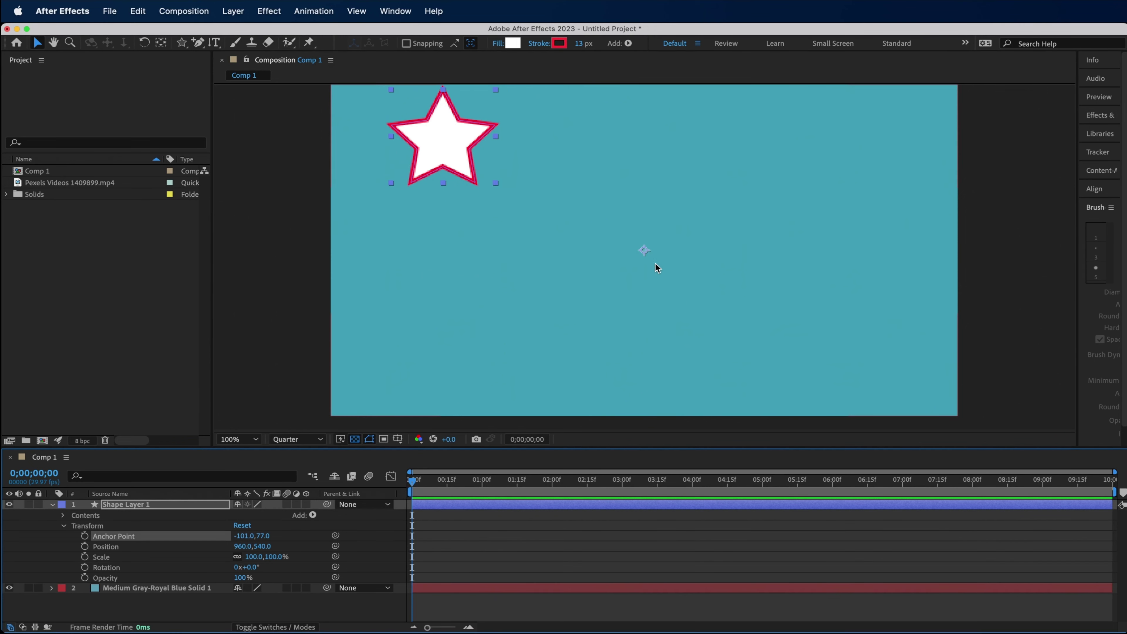
pyautogui.moveTo(255, 556); pyautogui.dragTo(183, 550)
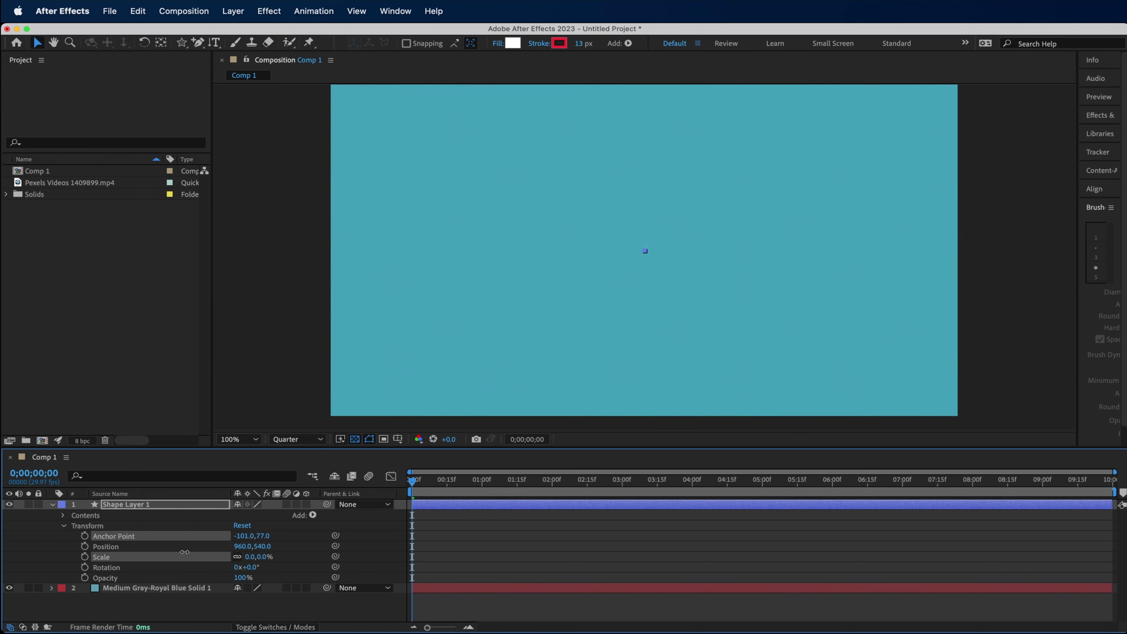
pyautogui.moveTo(186, 552); pyautogui.dragTo(251, 541)
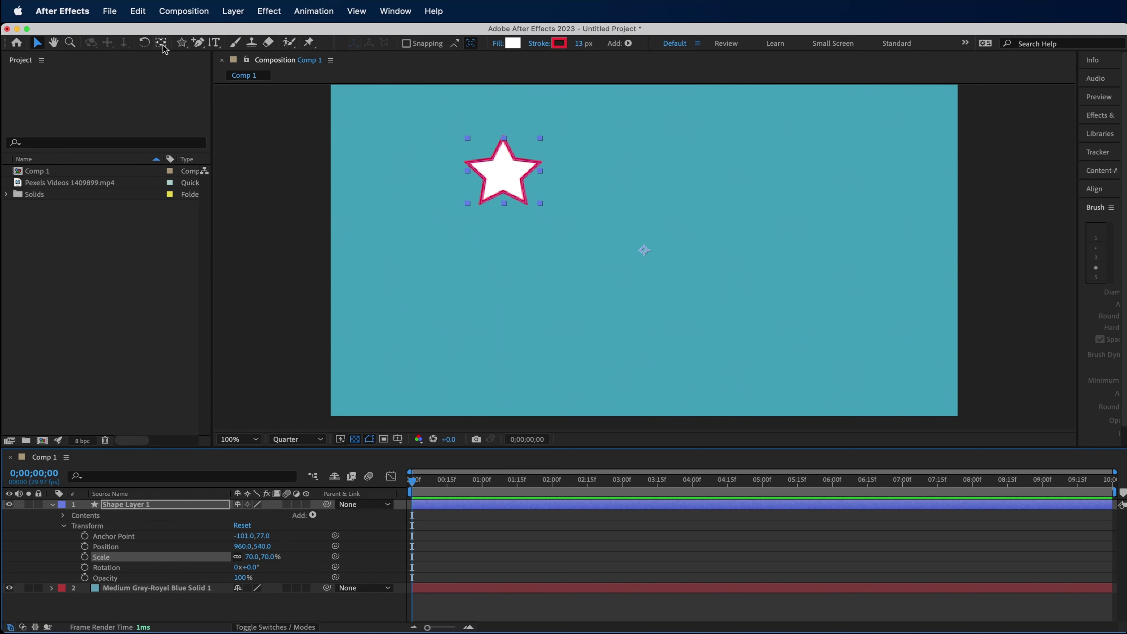
# Centre the star's anchor point on the star itself, giving anchor -718, -296
pyautogui.click(135, 536)
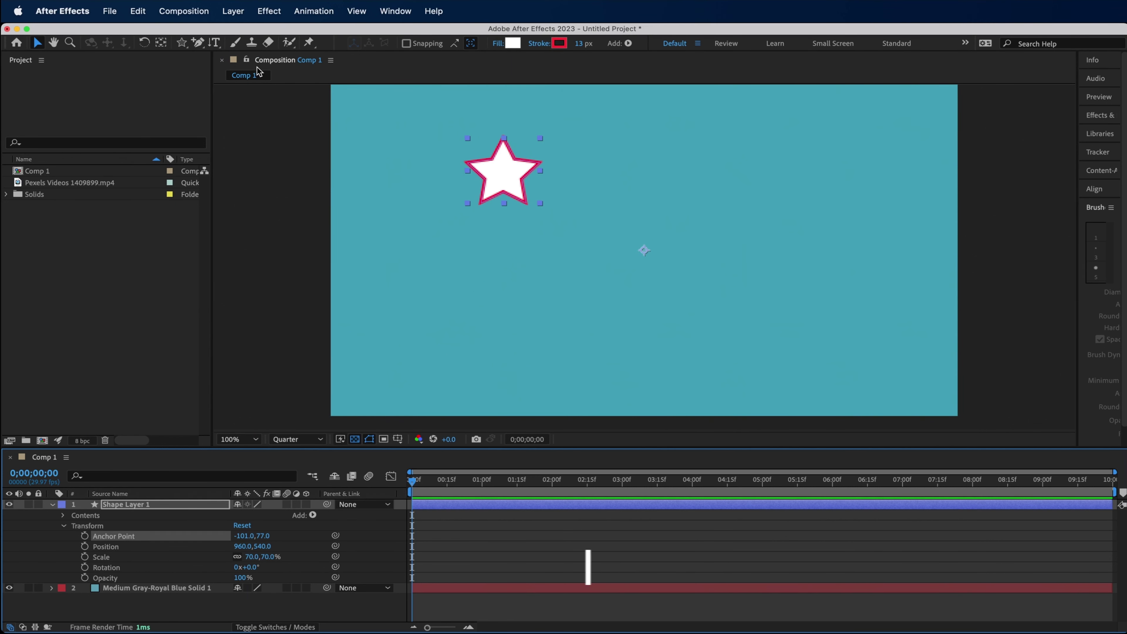
pyautogui.keyDown('super'); pyautogui.doubleClick(163, 47); pyautogui.keyUp('super')
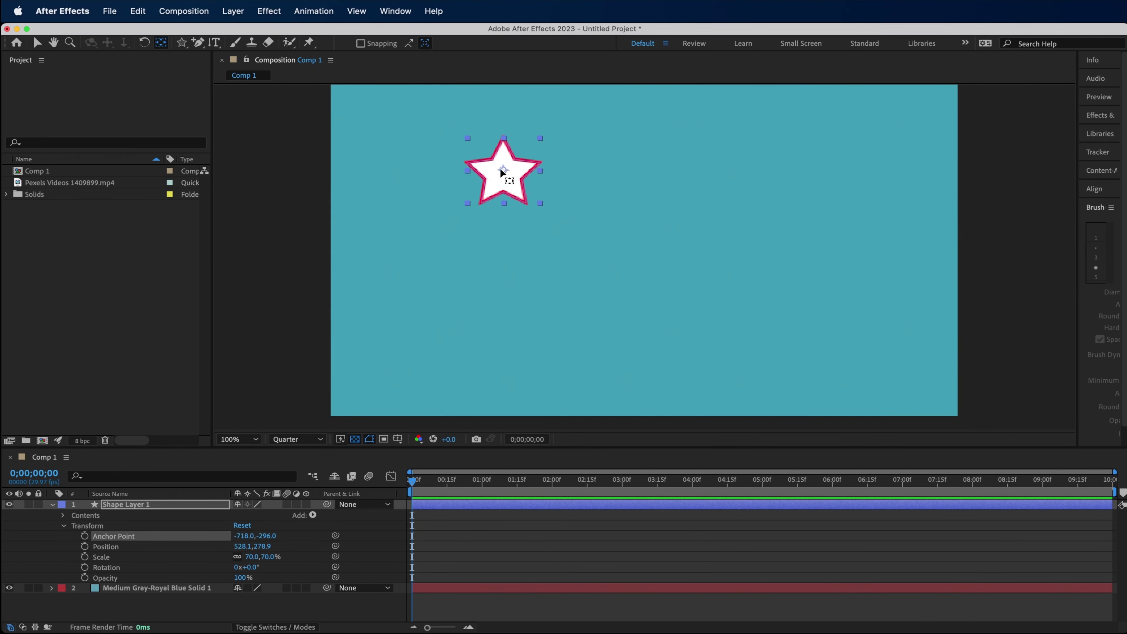
pyautogui.click(38, 43)
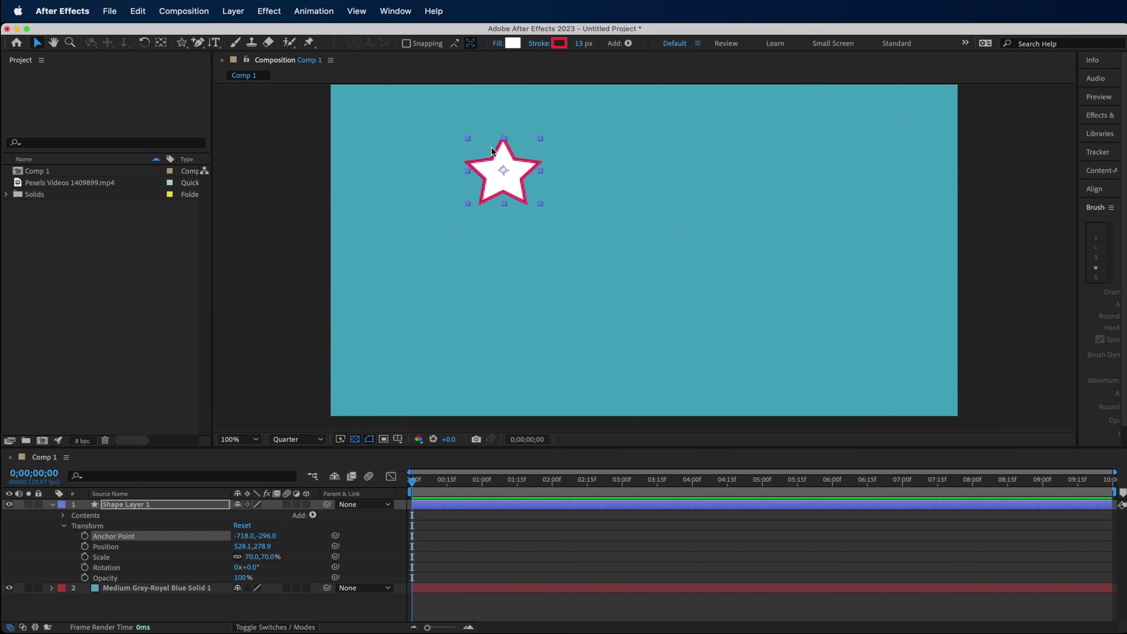
# Start keyframing the star's Rotation at 0 seconds
pyautogui.click(110, 568)
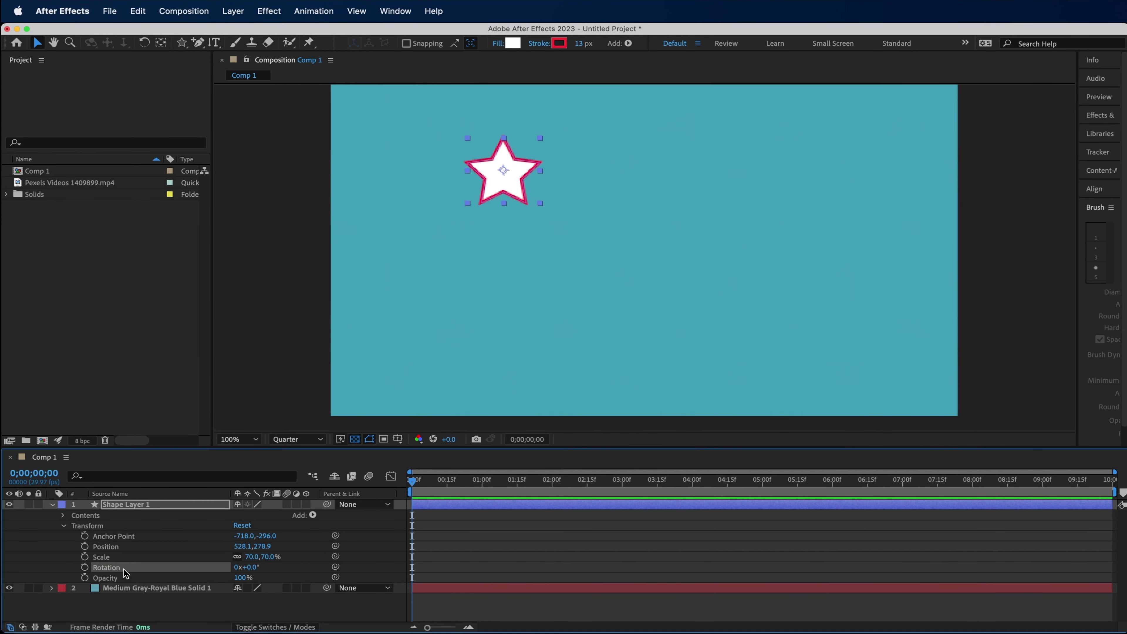
pyautogui.moveTo(521, 484); pyautogui.dragTo(313, 482)
pyautogui.moveTo(420, 483); pyautogui.dragTo(409, 484)
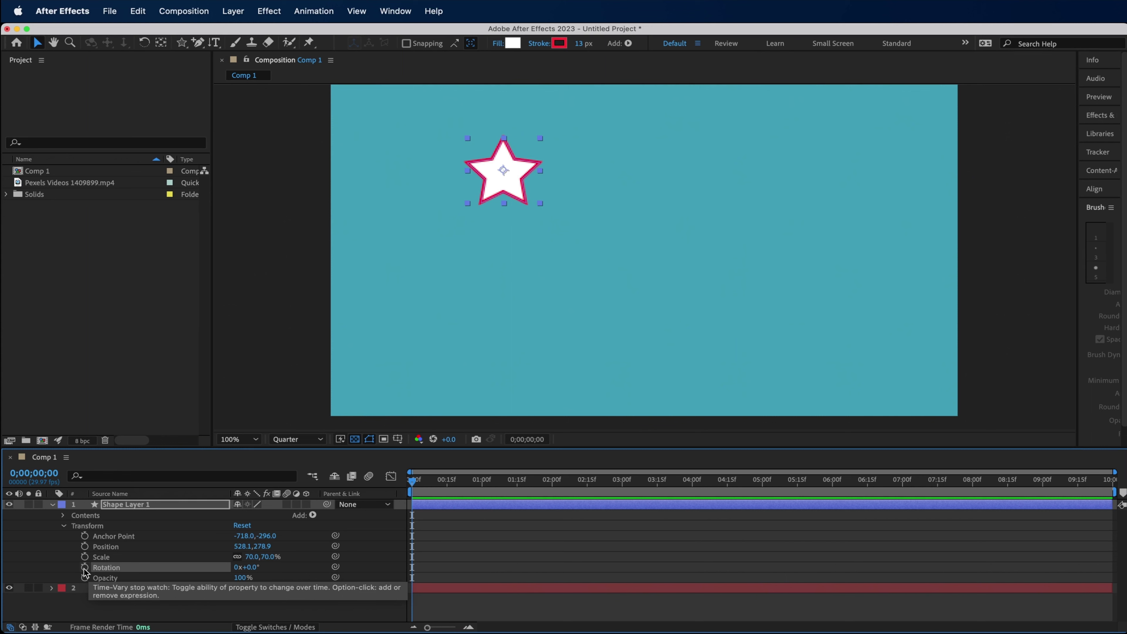
pyautogui.click(84, 567)
pyautogui.click(460, 558)
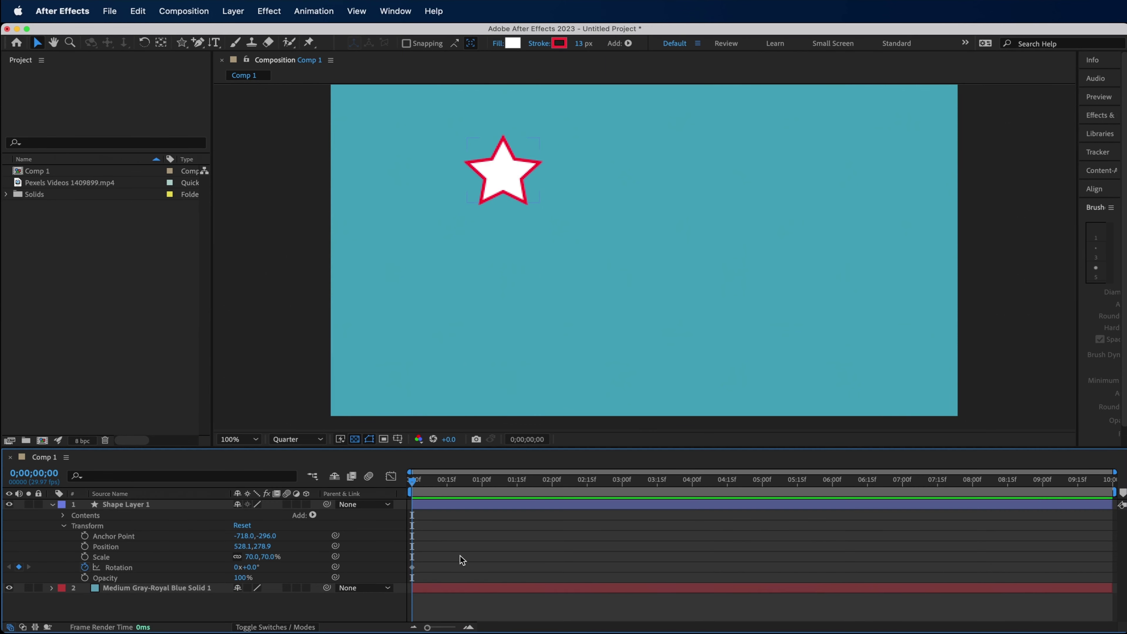
# Set the star's Rotation to 1x+349° at 1 second, then return to the start
pyautogui.moveTo(424, 482)
pyautogui.mouseDown()
pyautogui.moveTo(484, 482)
pyautogui.moveTo(393, 481)
pyautogui.mouseUp()
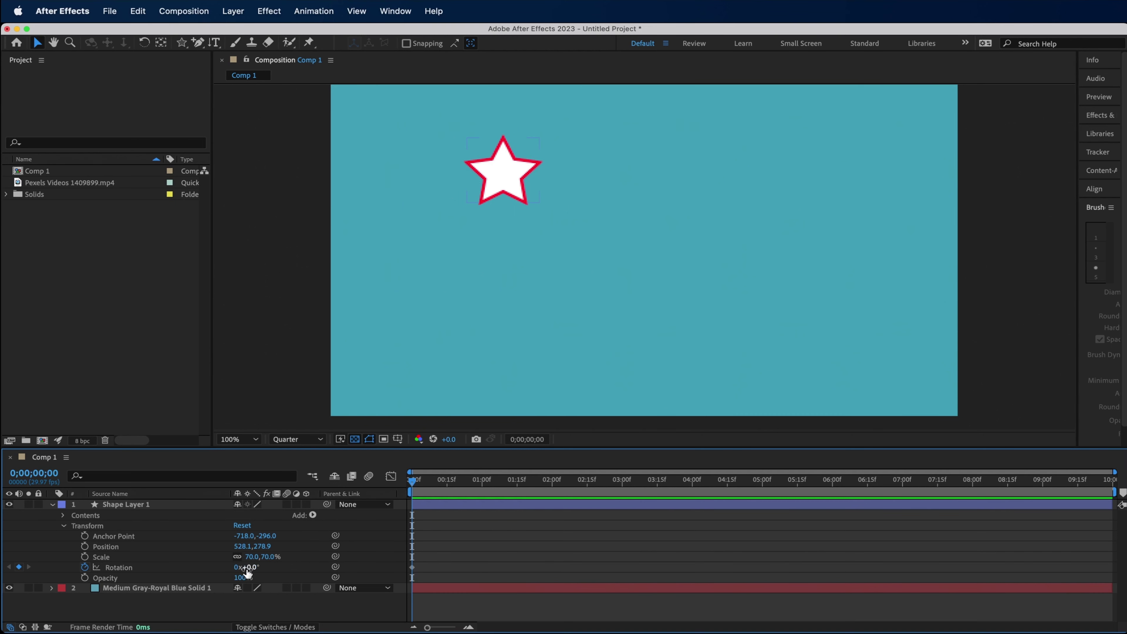
pyautogui.moveTo(435, 481); pyautogui.dragTo(482, 501)
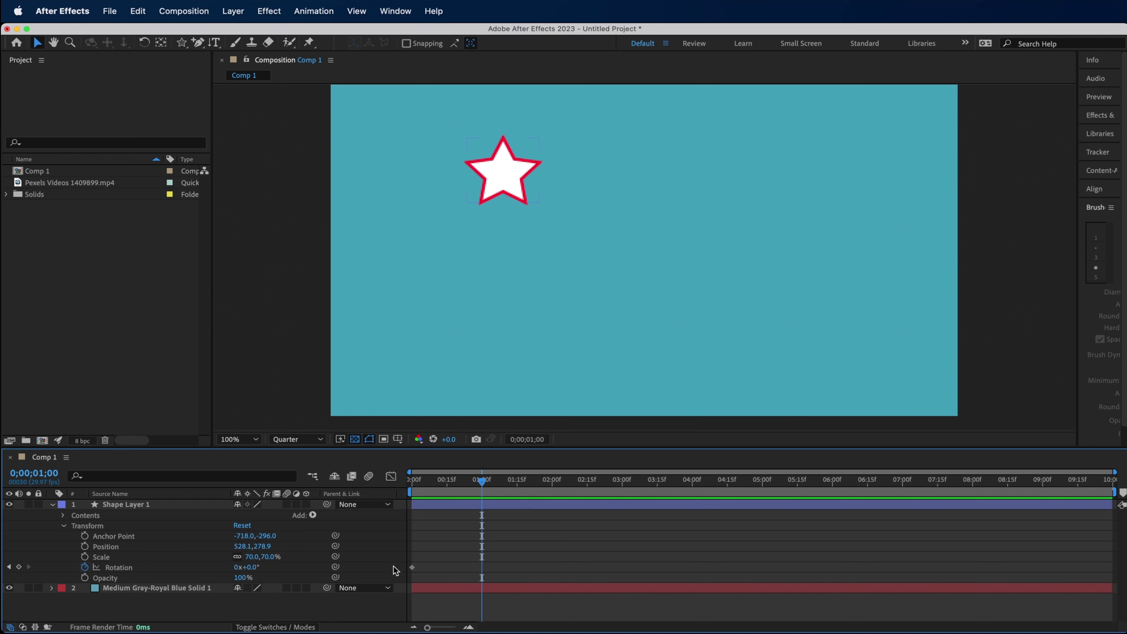
pyautogui.click(18, 567)
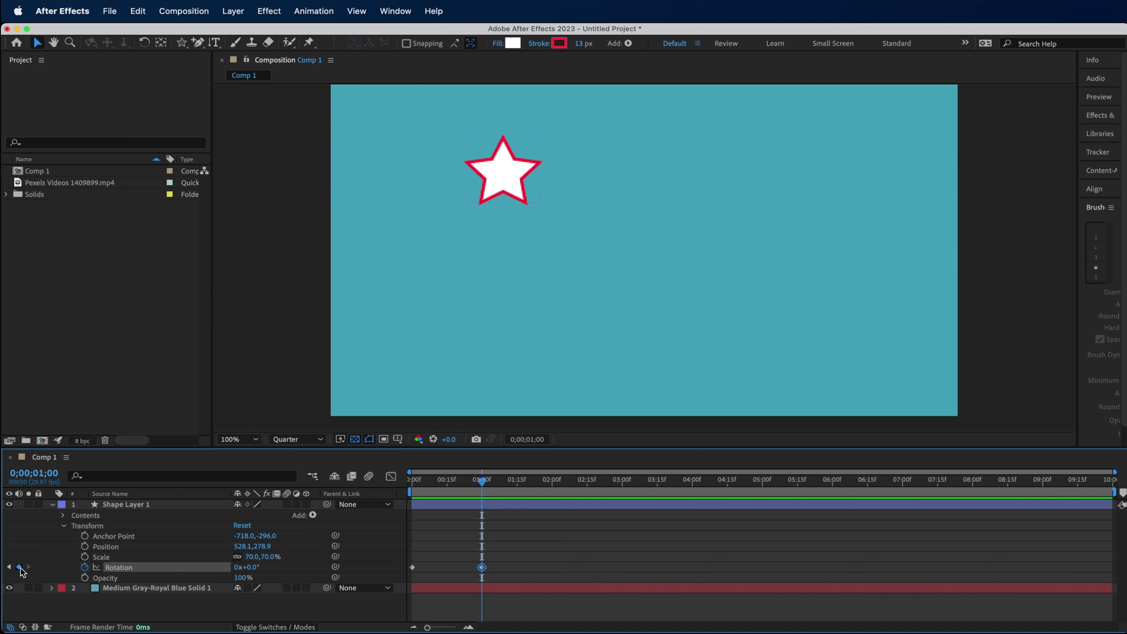
pyautogui.click(482, 566)
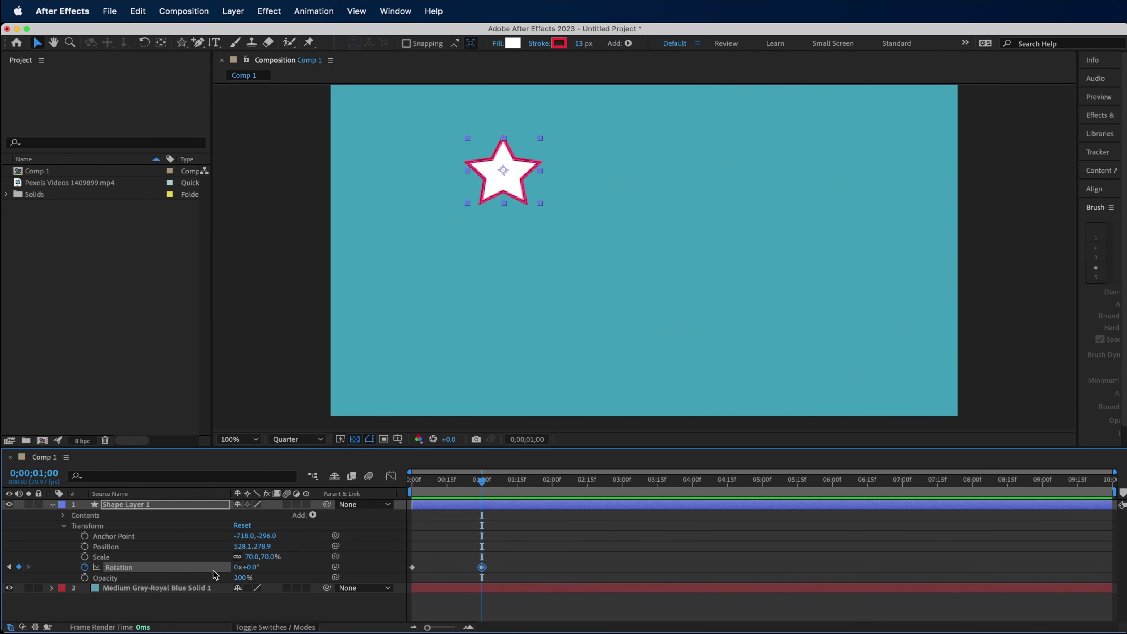
pyautogui.click(415, 555)
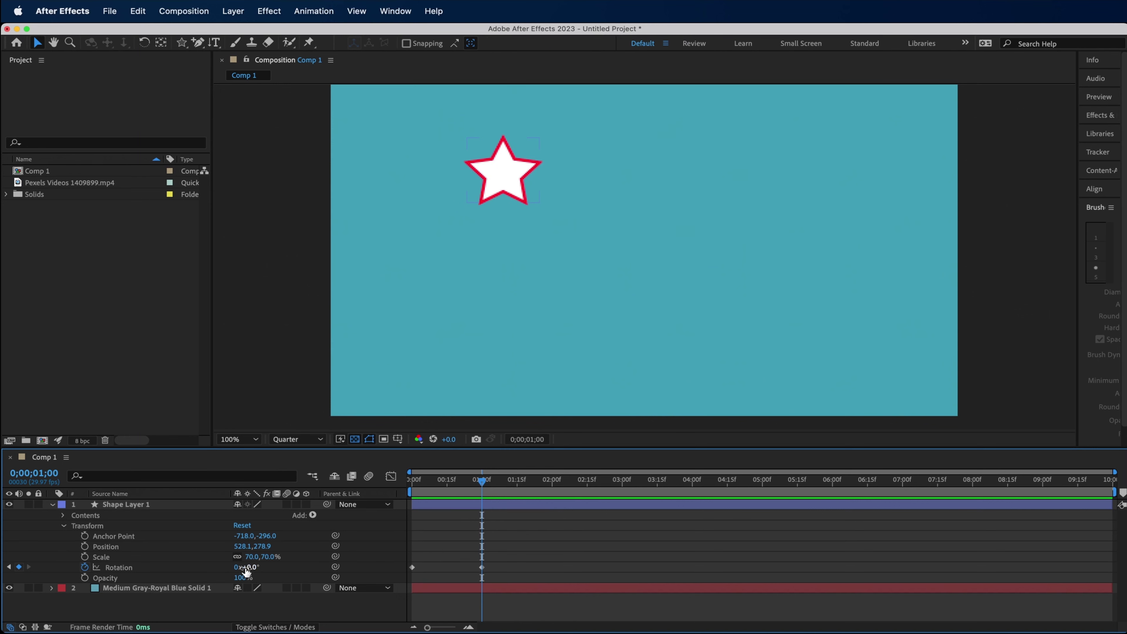
pyautogui.moveTo(251, 566); pyautogui.dragTo(480, 567)
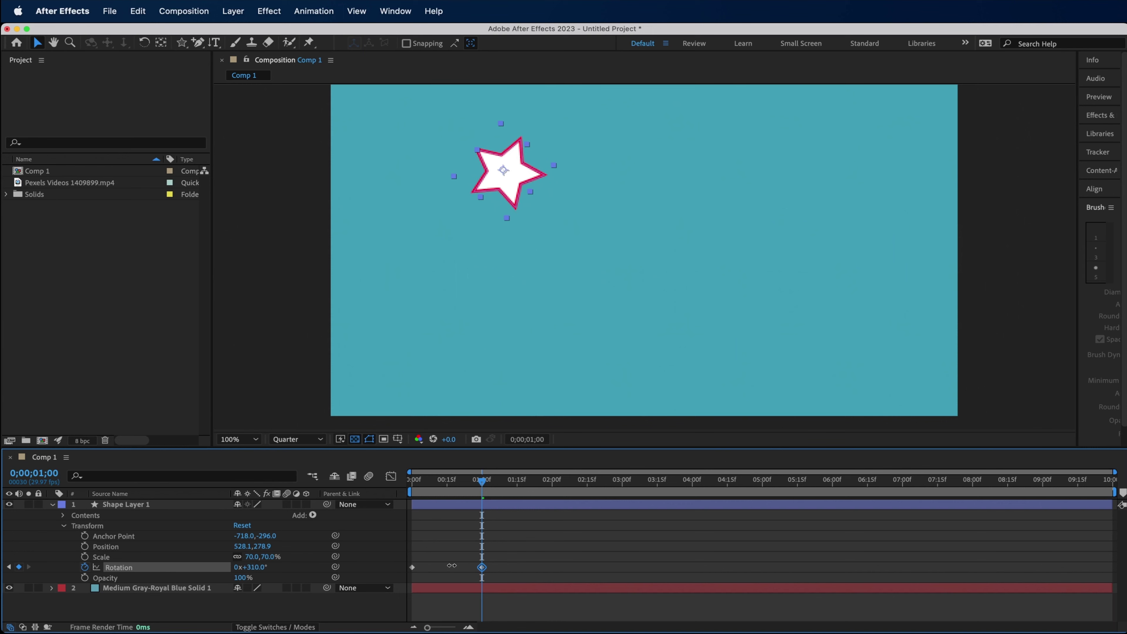
pyautogui.moveTo(251, 567); pyautogui.dragTo(493, 576)
pyautogui.click(540, 562)
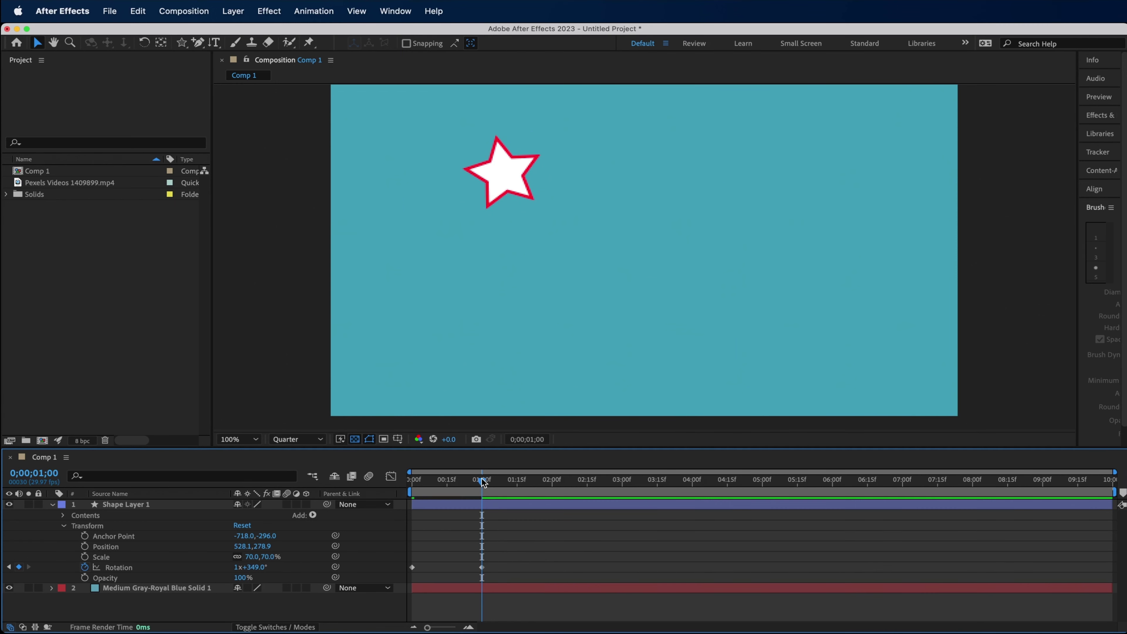
pyautogui.moveTo(483, 481); pyautogui.dragTo(384, 480)
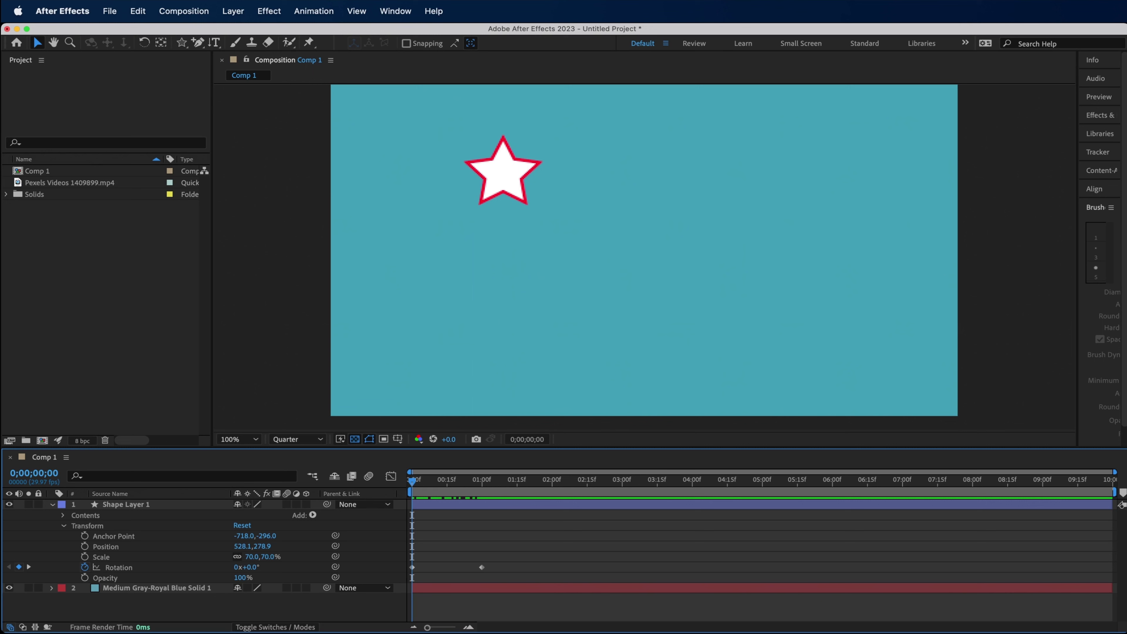
# Go back to the start and preview the spinning star
pyautogui.click(420, 483)
pyautogui.moveTo(433, 483); pyautogui.dragTo(358, 487)
pyautogui.press('space')
pyautogui.press('space')
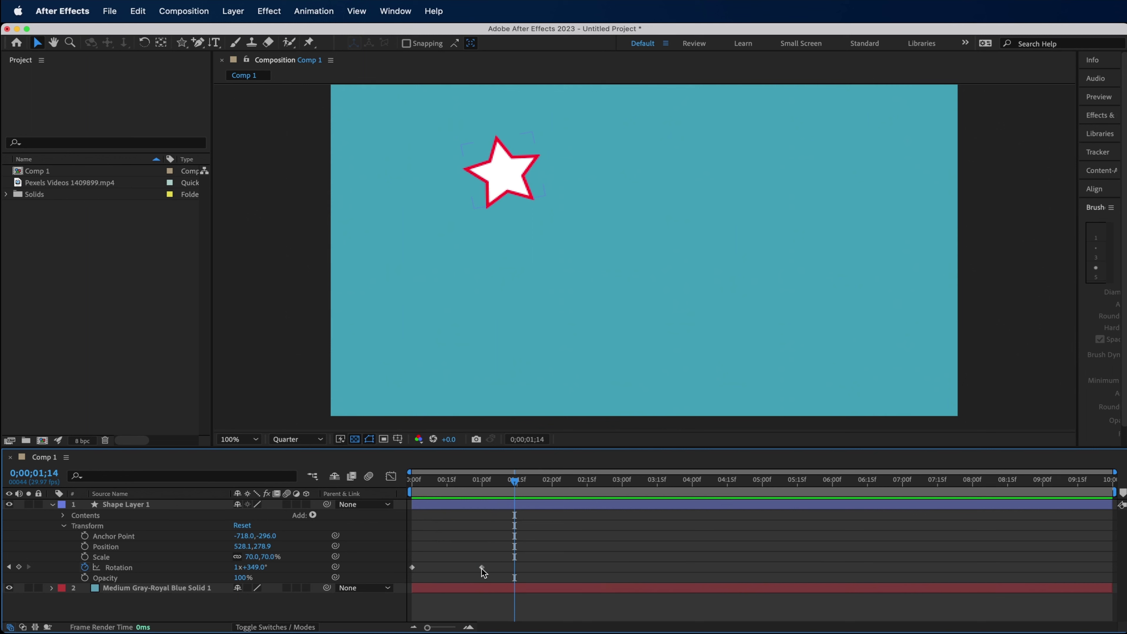
# Nudge the end rotation keyframe slightly later and keep the solid beneath the star
pyautogui.click(481, 568)
pyautogui.moveTo(481, 567); pyautogui.dragTo(488, 568)
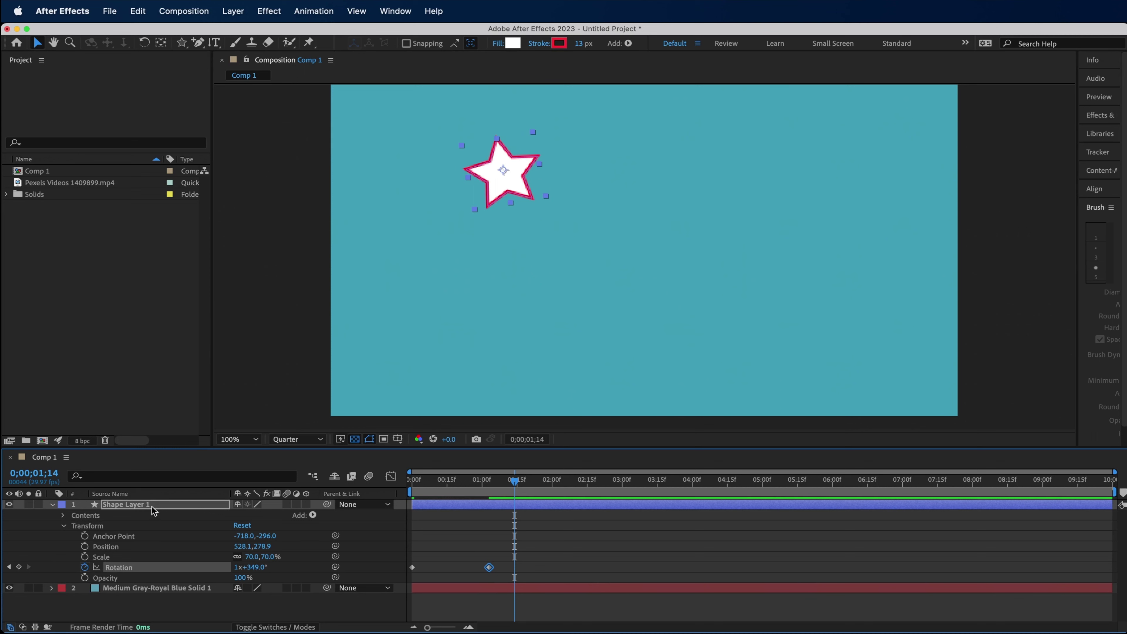
pyautogui.moveTo(152, 507); pyautogui.dragTo(152, 602)
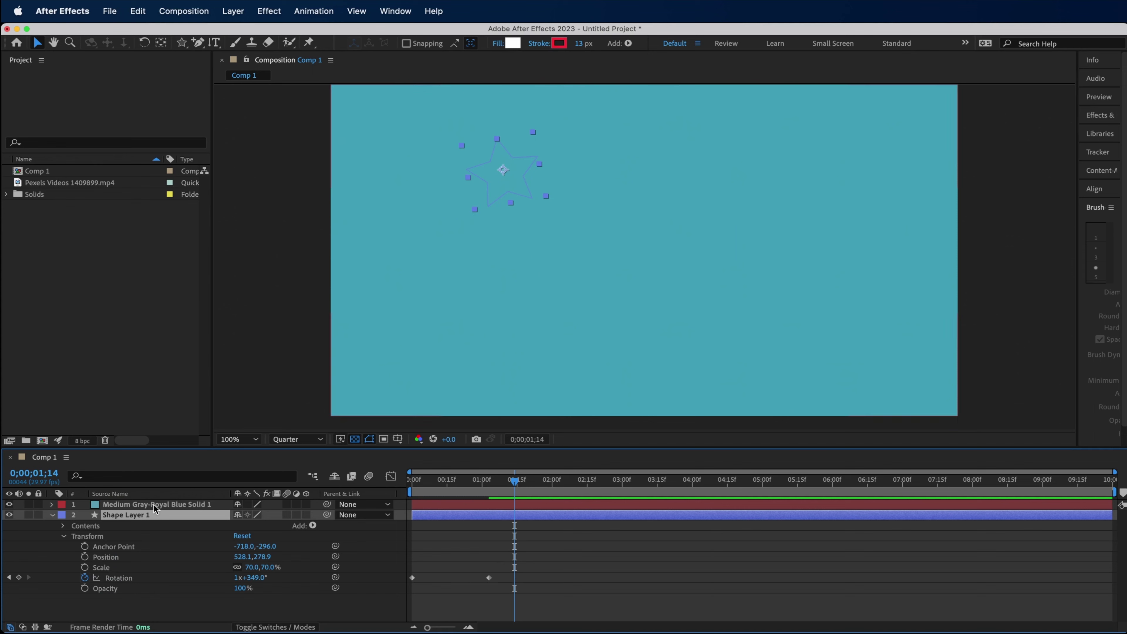
pyautogui.moveTo(153, 506); pyautogui.dragTo(151, 592)
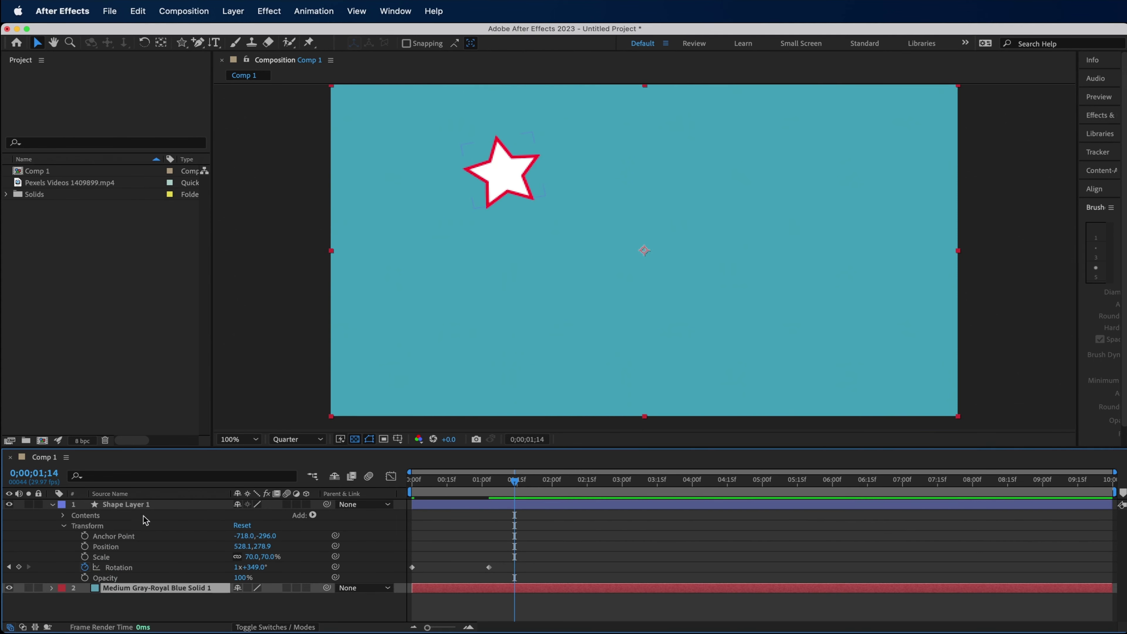
# Drag the 1x+349° rotation keyframe out to about 7.5 seconds and return to the start
pyautogui.click(489, 567)
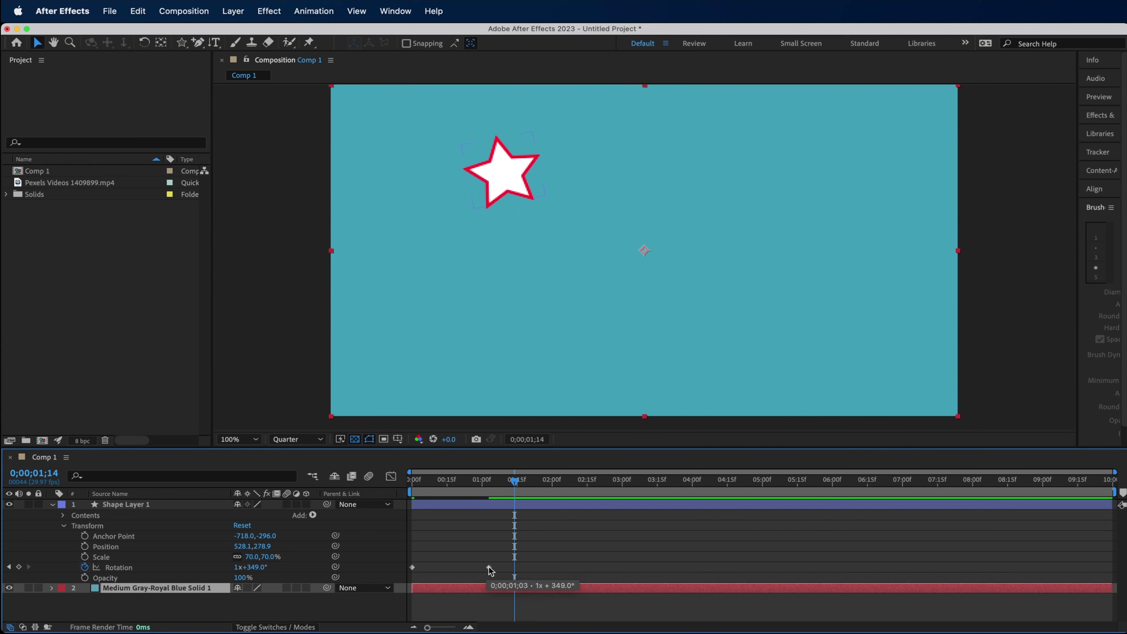
pyautogui.click(488, 567)
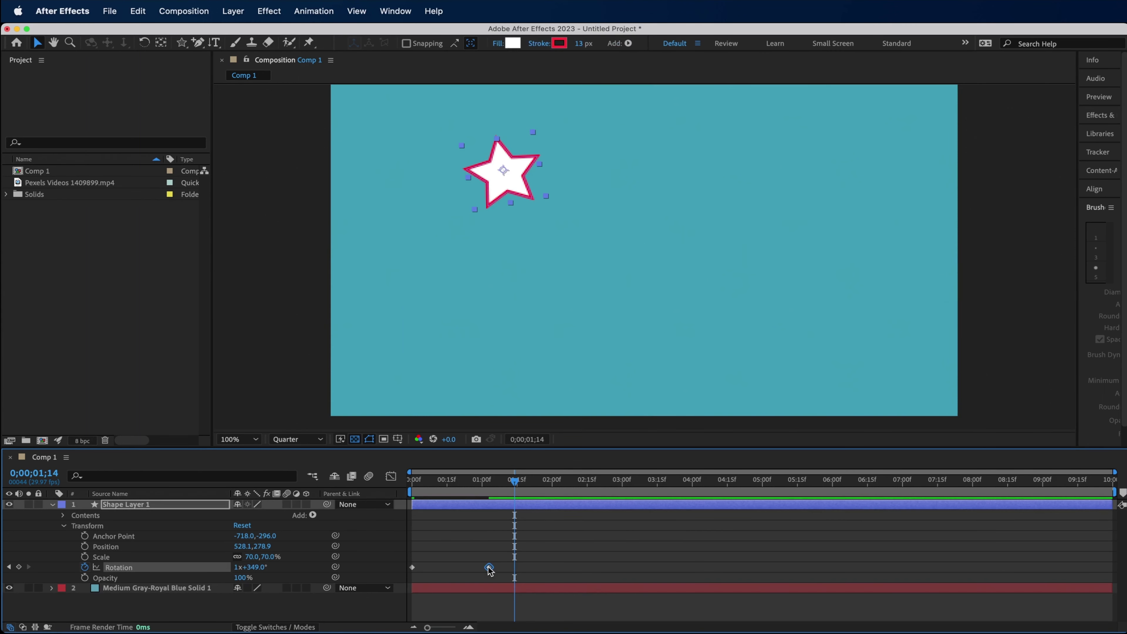
pyautogui.moveTo(489, 567); pyautogui.dragTo(945, 567)
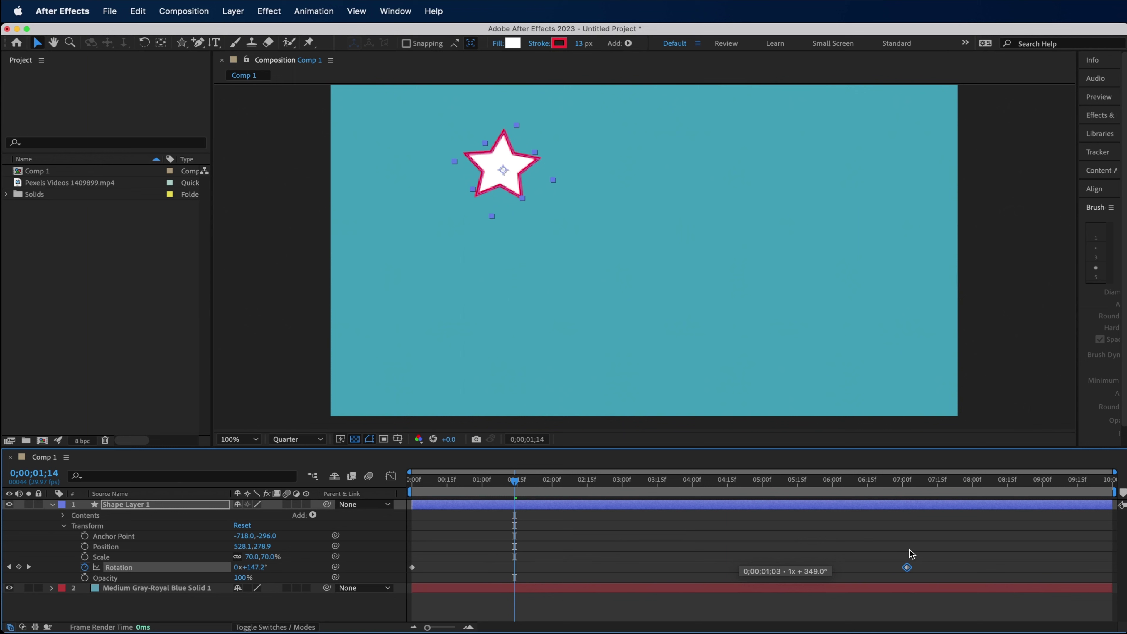
pyautogui.moveTo(513, 489); pyautogui.dragTo(412, 485)
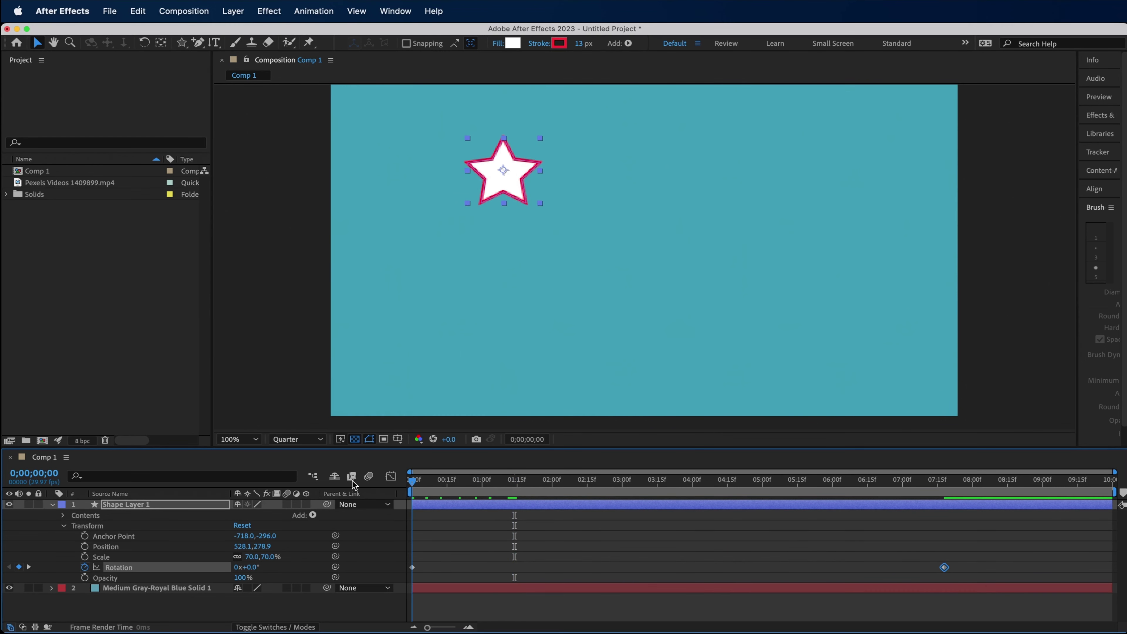
# Preview the slower spin and return to the first frame
pyautogui.press('space')
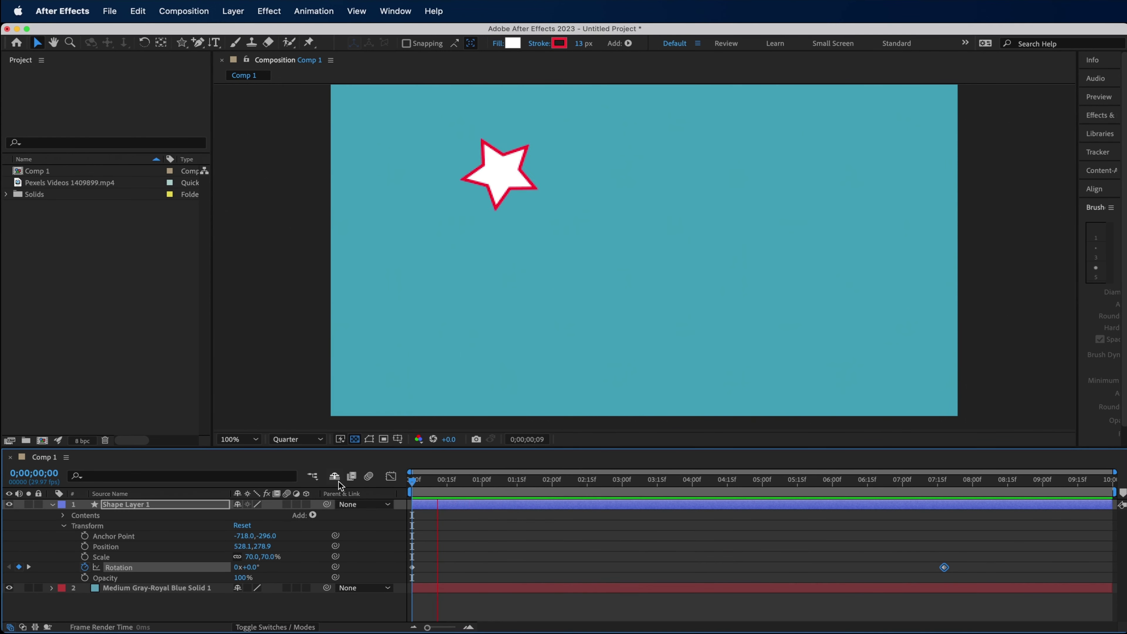
pyautogui.moveTo(949, 577)
pyautogui.mouseDown()
pyautogui.moveTo(954, 568)
pyautogui.moveTo(525, 597)
pyautogui.mouseUp()
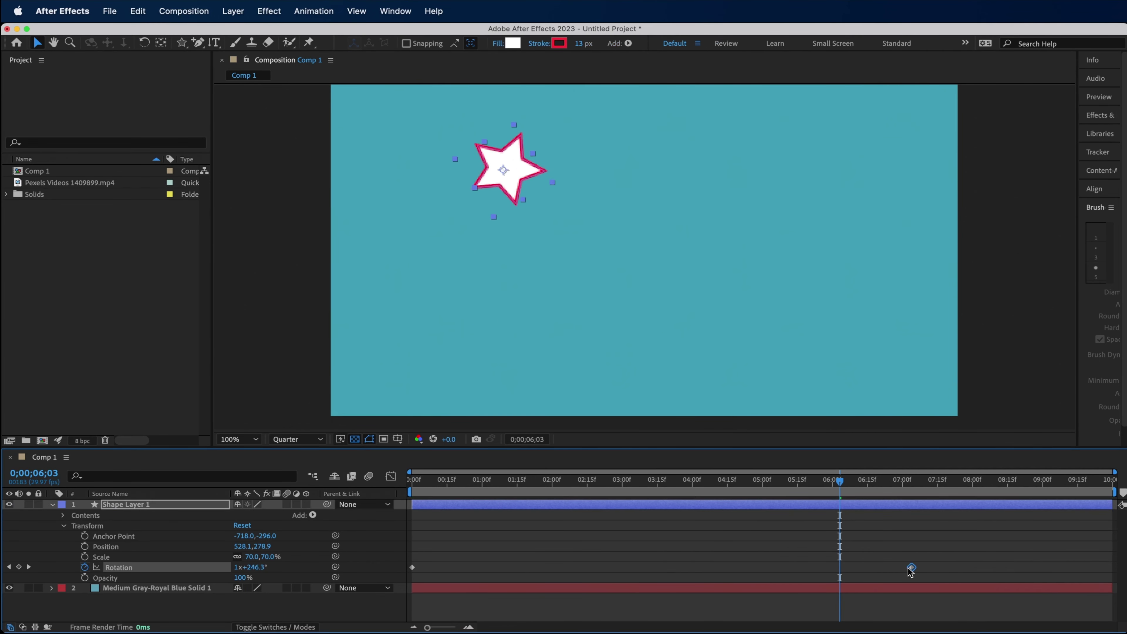
pyautogui.moveTo(457, 478); pyautogui.dragTo(410, 478)
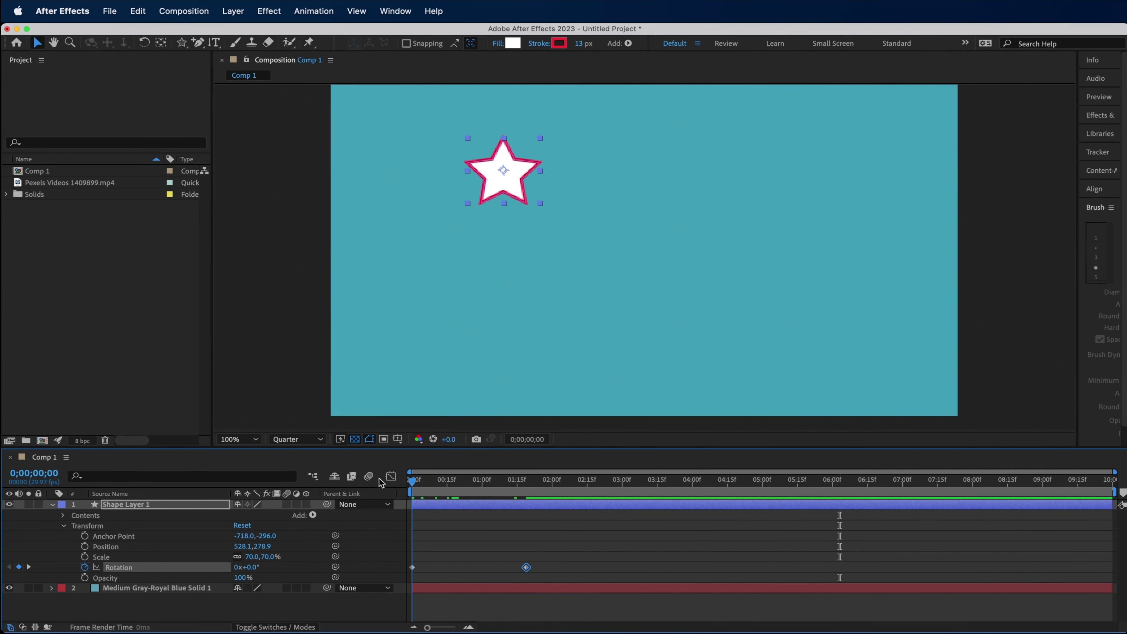
pyautogui.press('space')
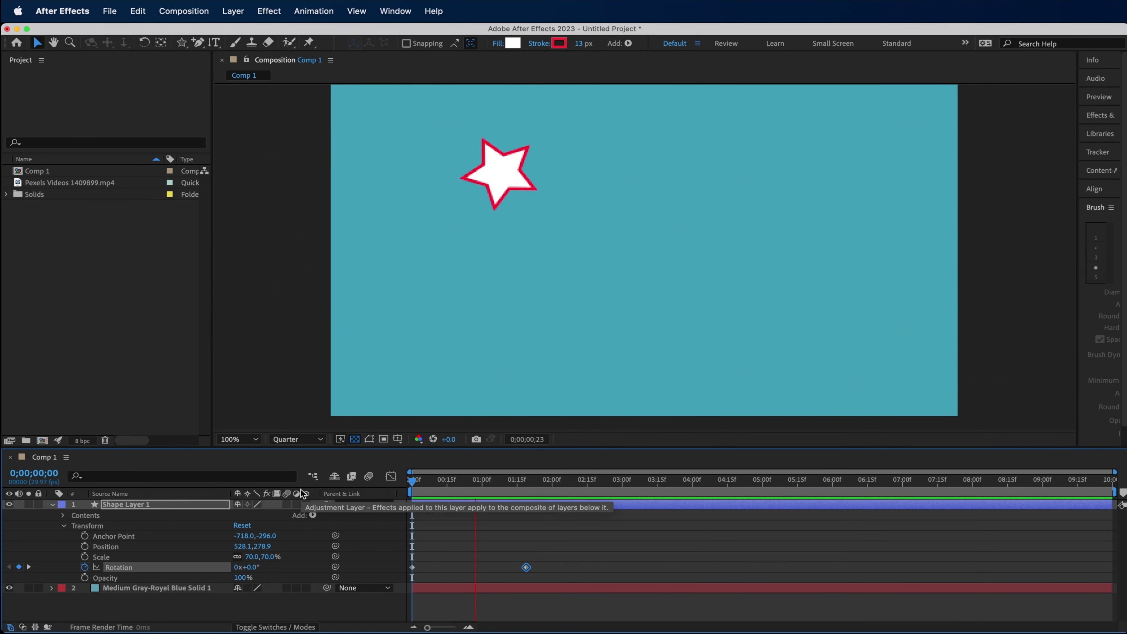
# Try an earlier end keyframe, then place it at about 8;06 and go to the start
pyautogui.moveTo(526, 567); pyautogui.dragTo(433, 567)
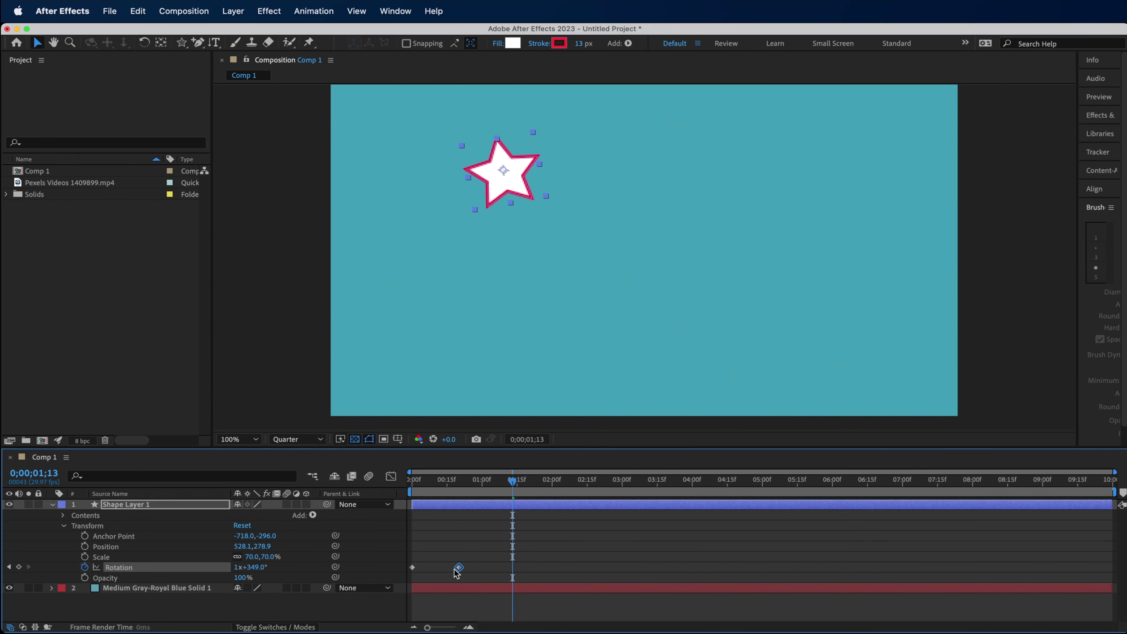
pyautogui.moveTo(433, 485); pyautogui.dragTo(284, 480)
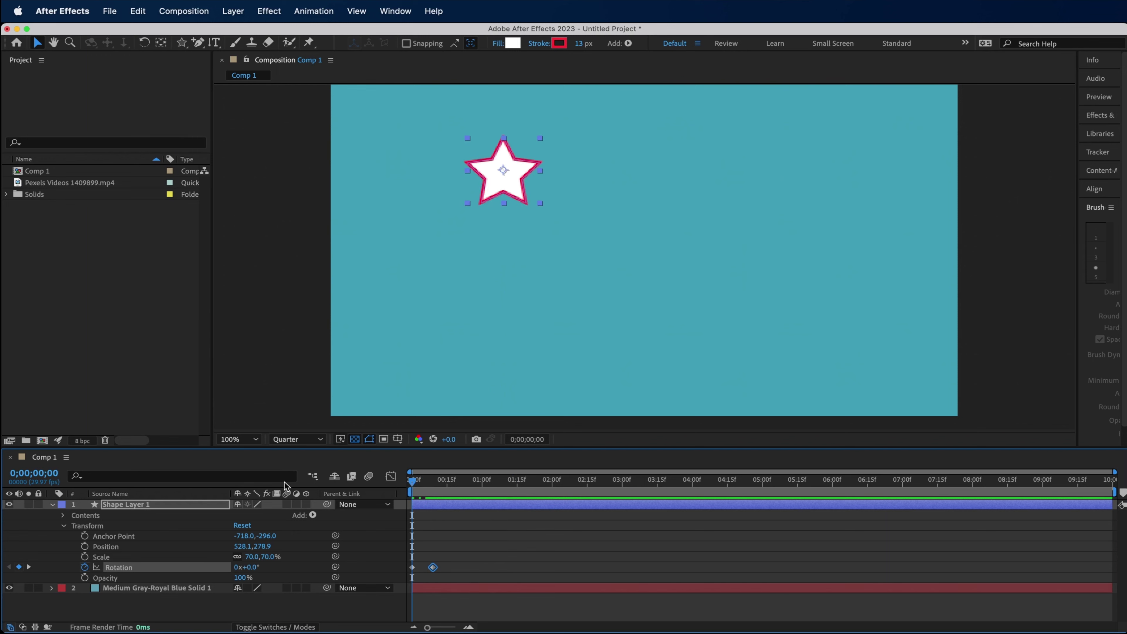
pyautogui.press('space')
pyautogui.moveTo(433, 568); pyautogui.dragTo(985, 567)
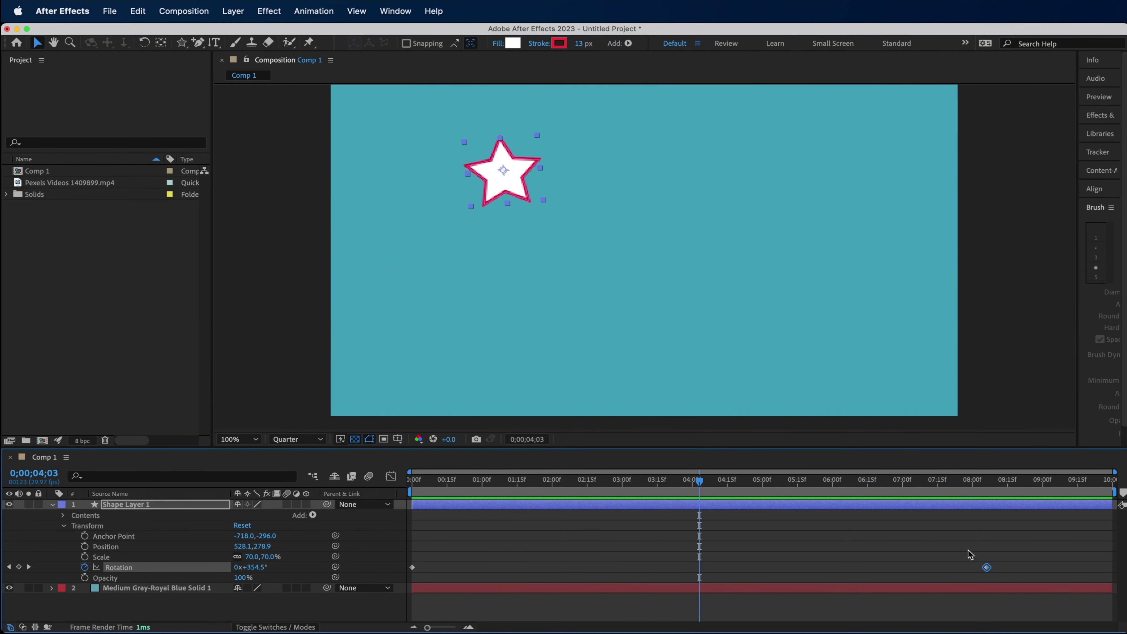
pyautogui.press('Home')
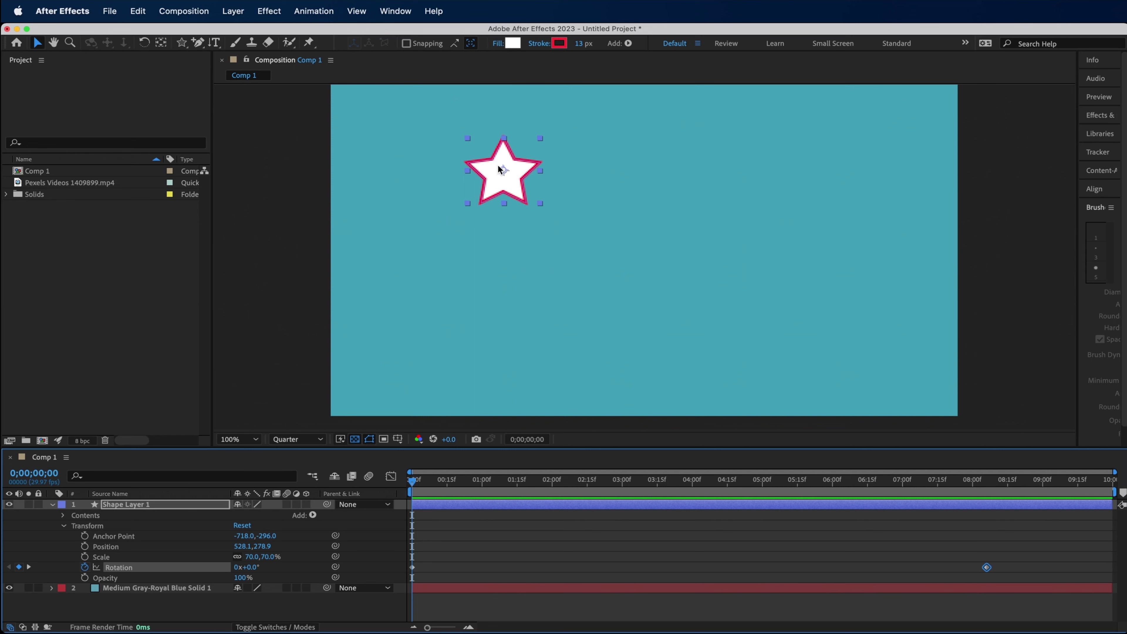
# Keyframe the star's Position from x 528.1 at 0 to x 1454.1 at 8;06
pyautogui.click(85, 546)
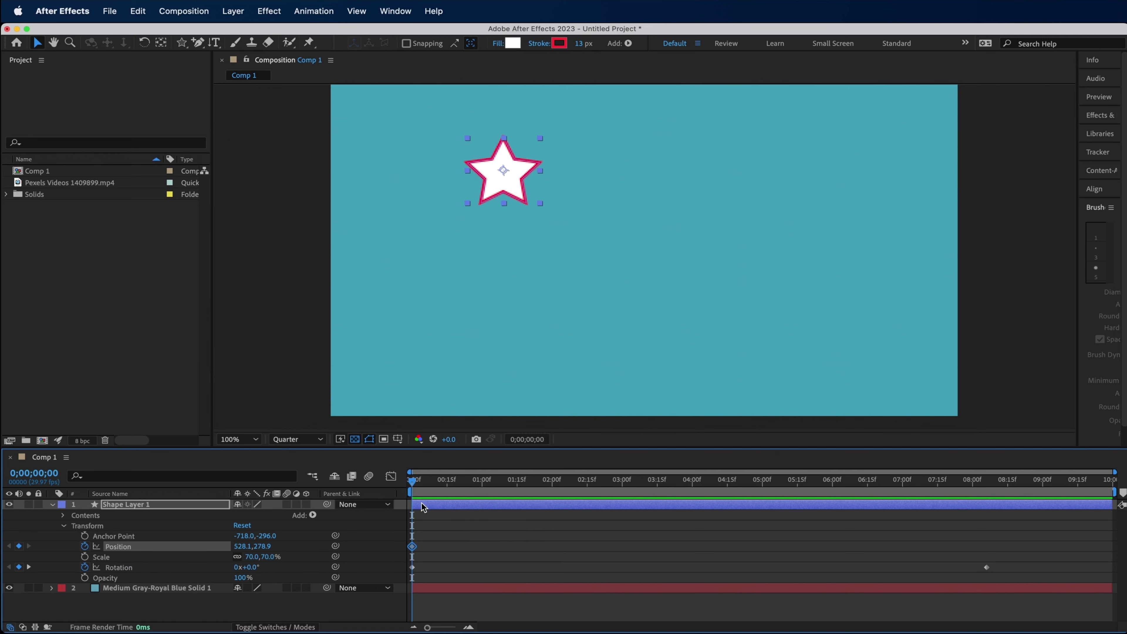
pyautogui.click(431, 551)
pyautogui.moveTo(413, 481); pyautogui.dragTo(987, 556)
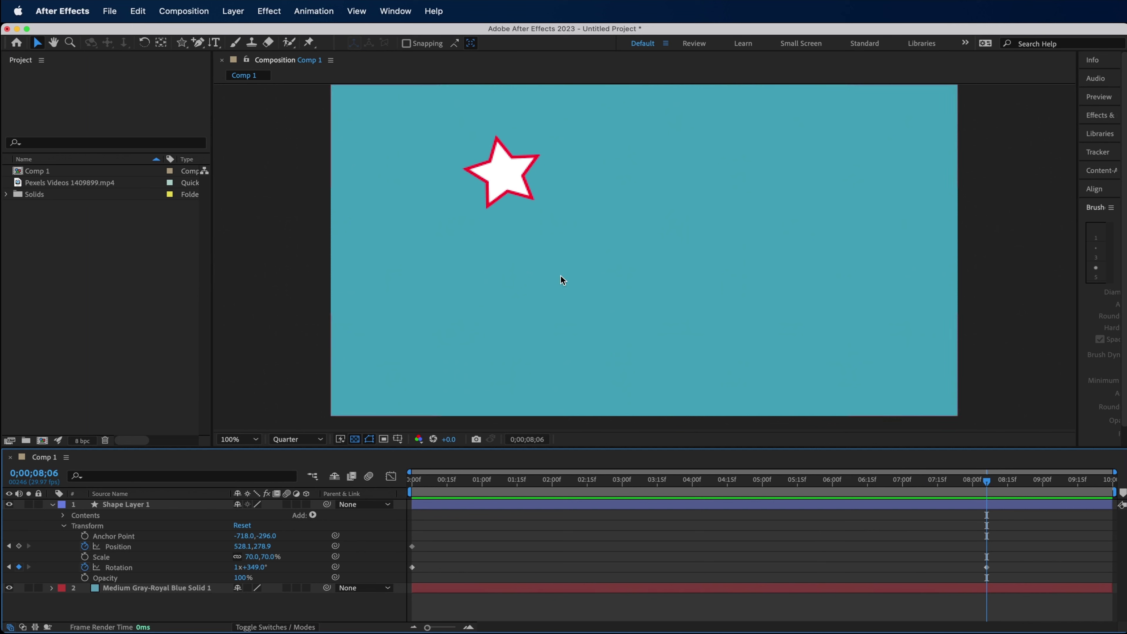
pyautogui.click(510, 178)
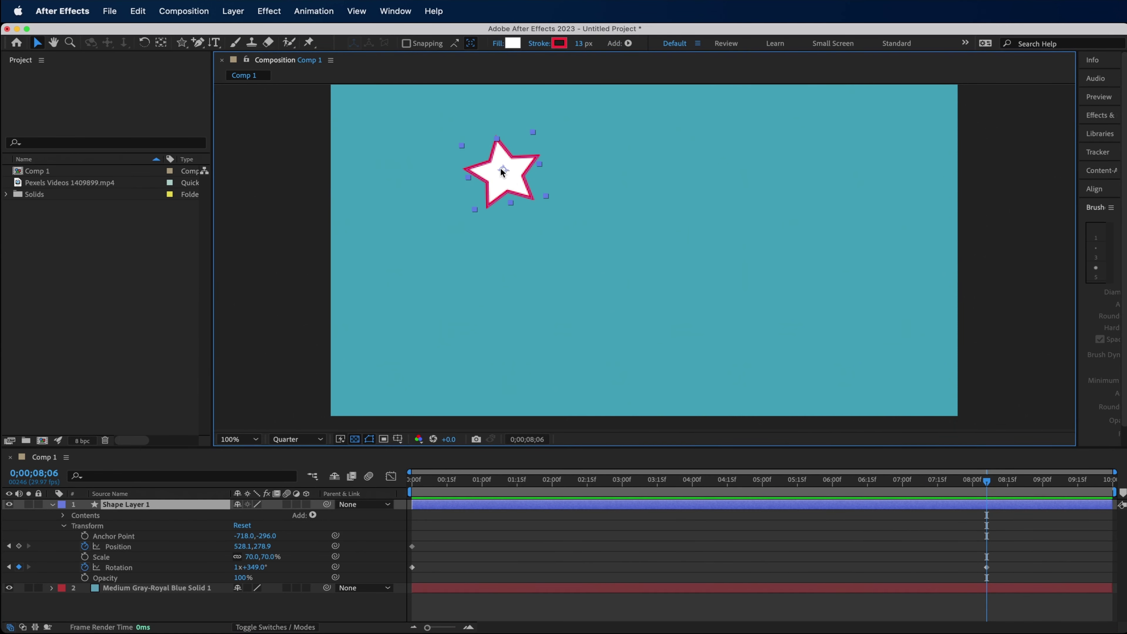
pyautogui.moveTo(517, 168); pyautogui.dragTo(807, 182)
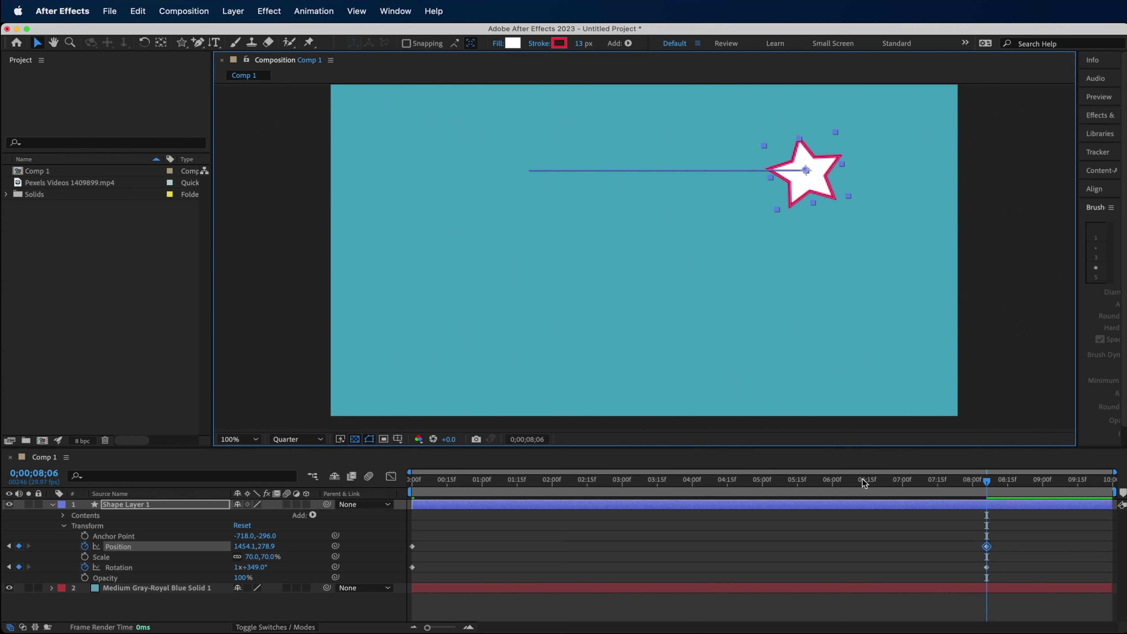
# Scrub back to the start and preview the star sliding right while spinning
pyautogui.click(866, 538)
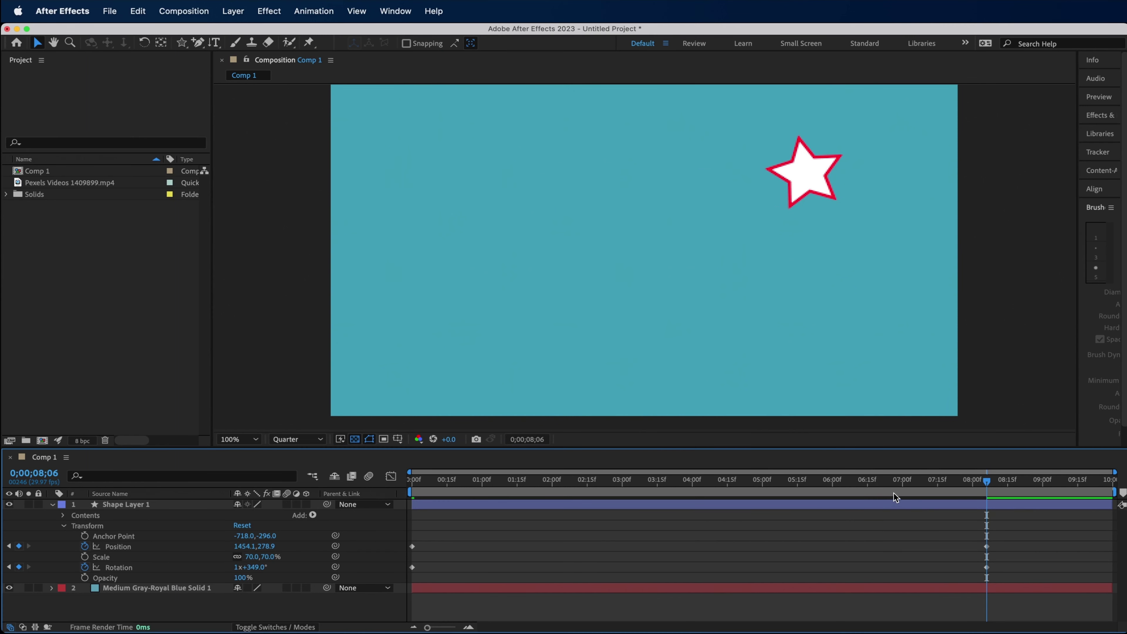
pyautogui.moveTo(878, 480); pyautogui.dragTo(354, 507)
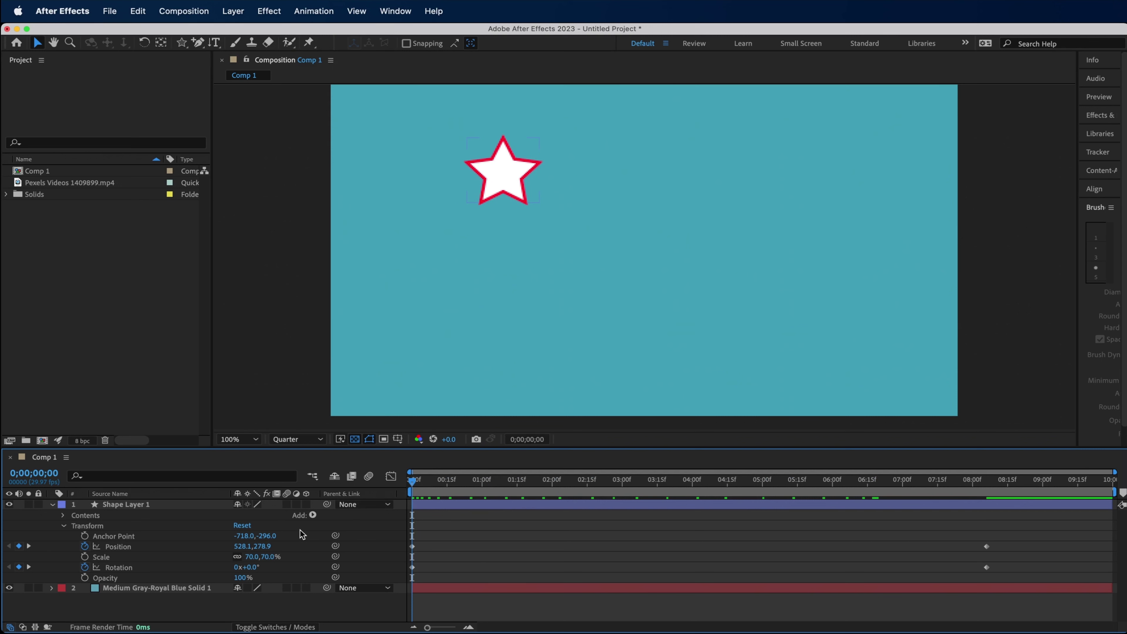
pyautogui.press('space')
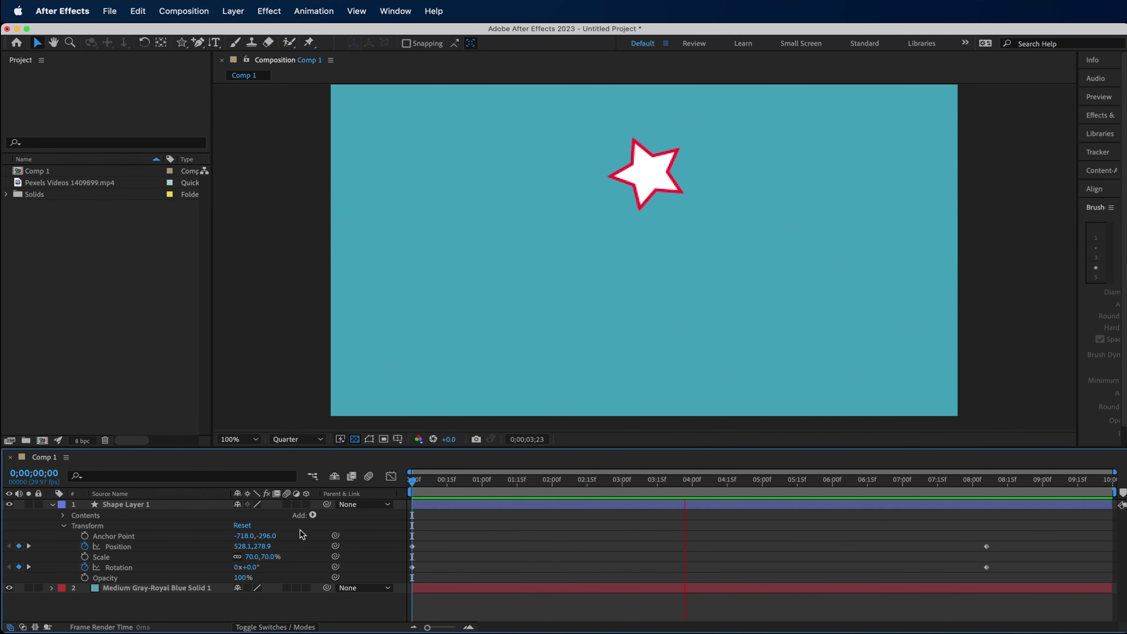
pyautogui.press('space')
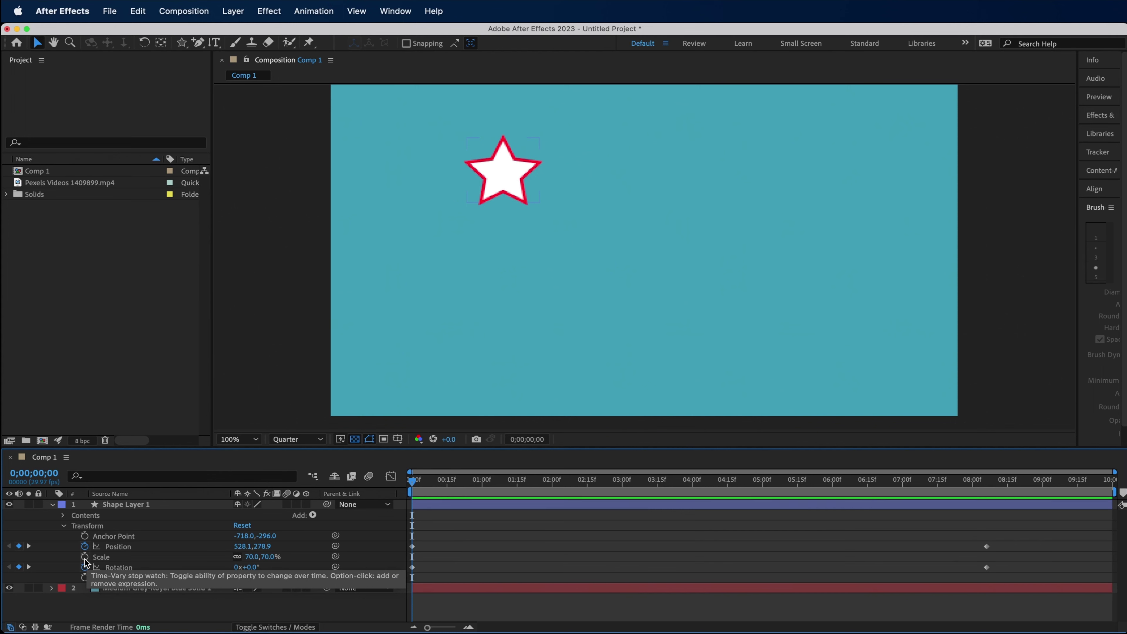
# Keyframe the star's Scale from 70% at 0 to 195% at 8;06
pyautogui.click(85, 557)
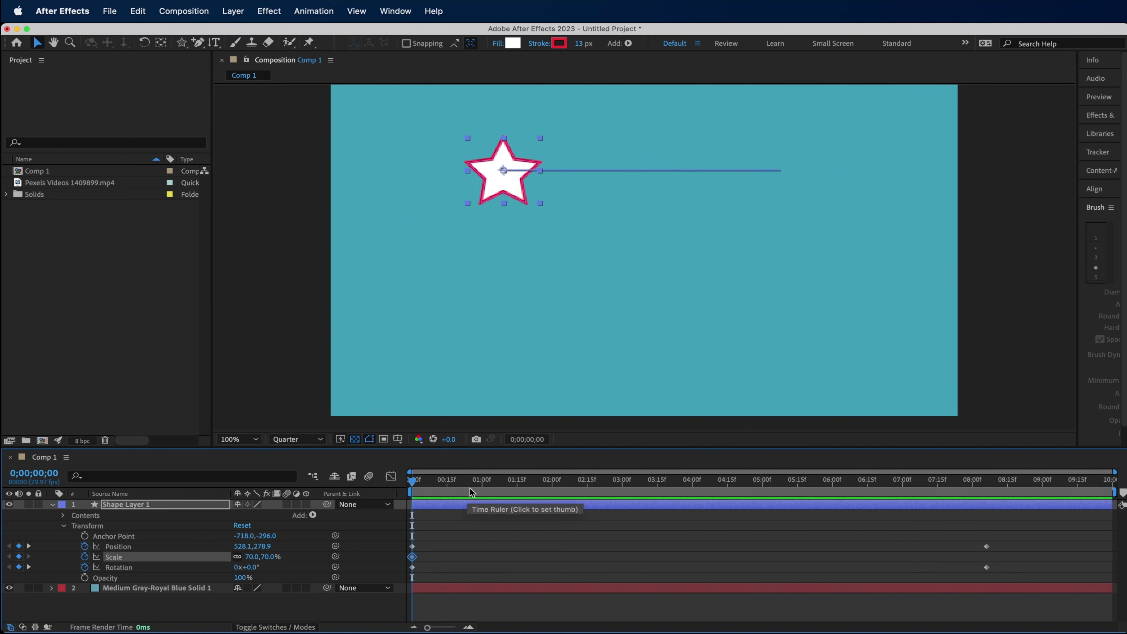
pyautogui.moveTo(919, 486); pyautogui.dragTo(990, 487)
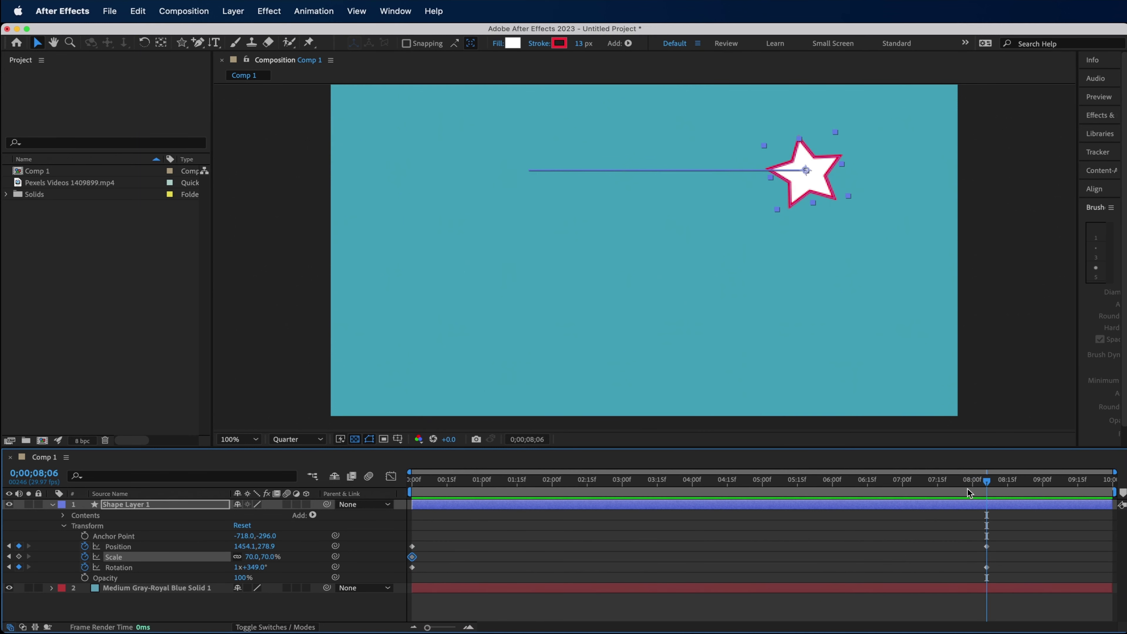
pyautogui.moveTo(254, 559); pyautogui.dragTo(333, 558)
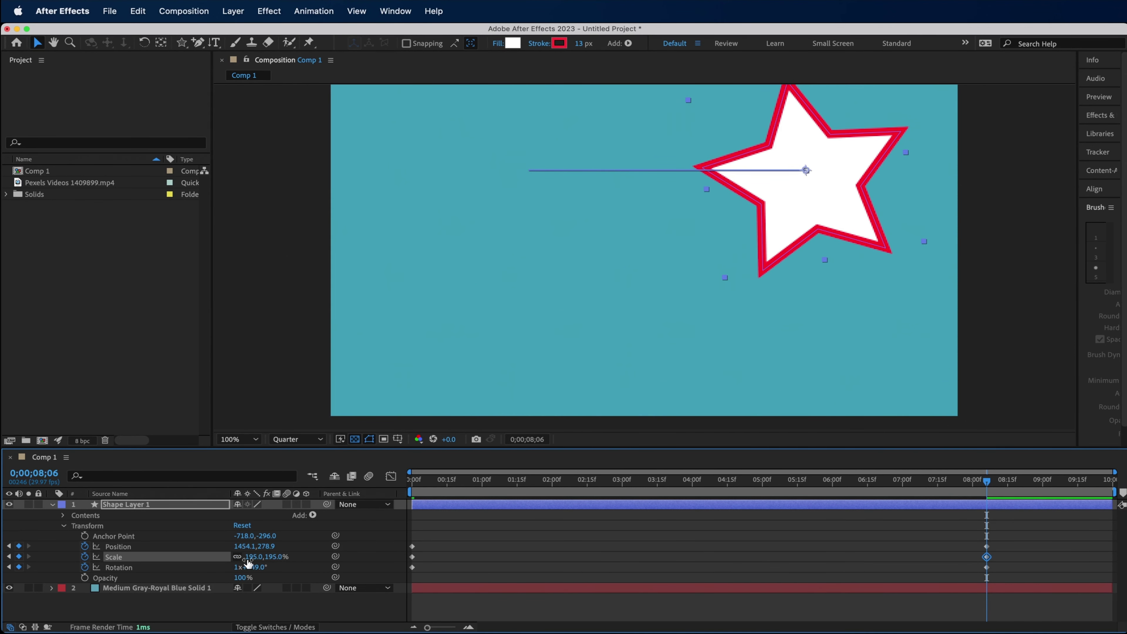
pyautogui.click(943, 555)
# Preview the combined spin, slide and growth, checking frames, and return to the start
pyautogui.moveTo(989, 475); pyautogui.dragTo(407, 586)
pyautogui.press('space')
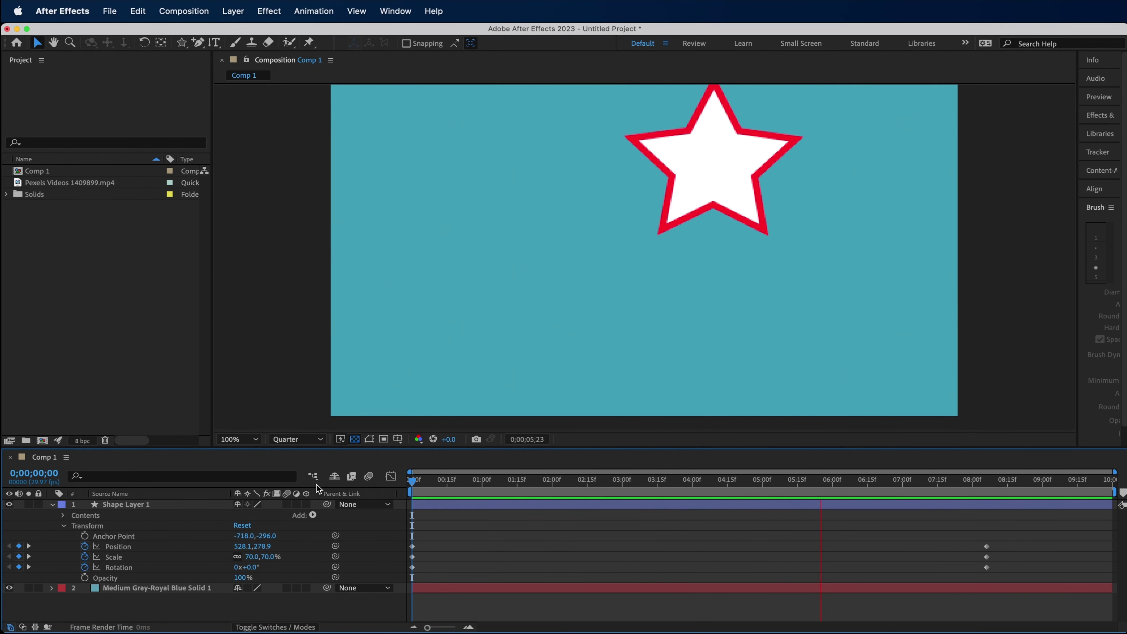
pyautogui.press('space')
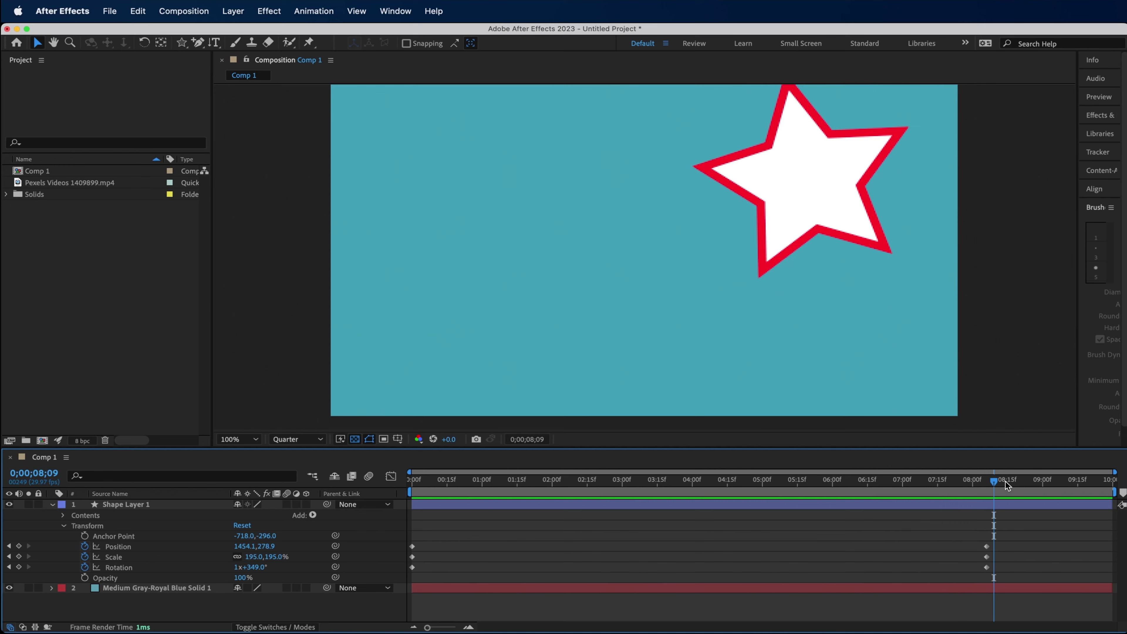
pyautogui.moveTo(1007, 484); pyautogui.dragTo(963, 524)
pyautogui.moveTo(989, 564); pyautogui.dragTo(630, 533)
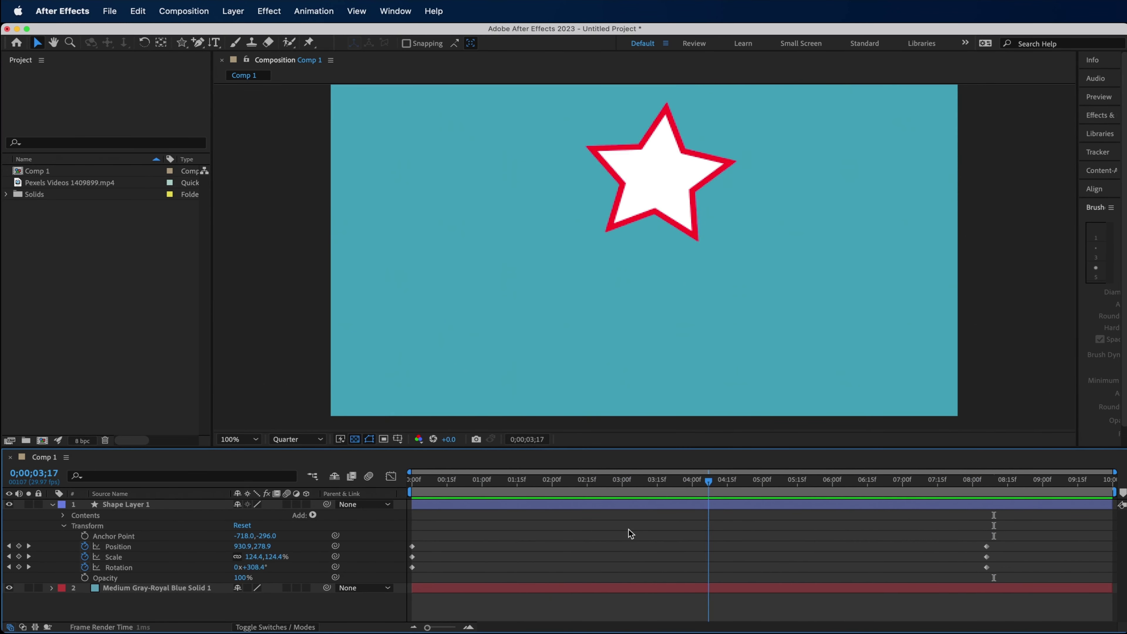
pyautogui.press('Home')
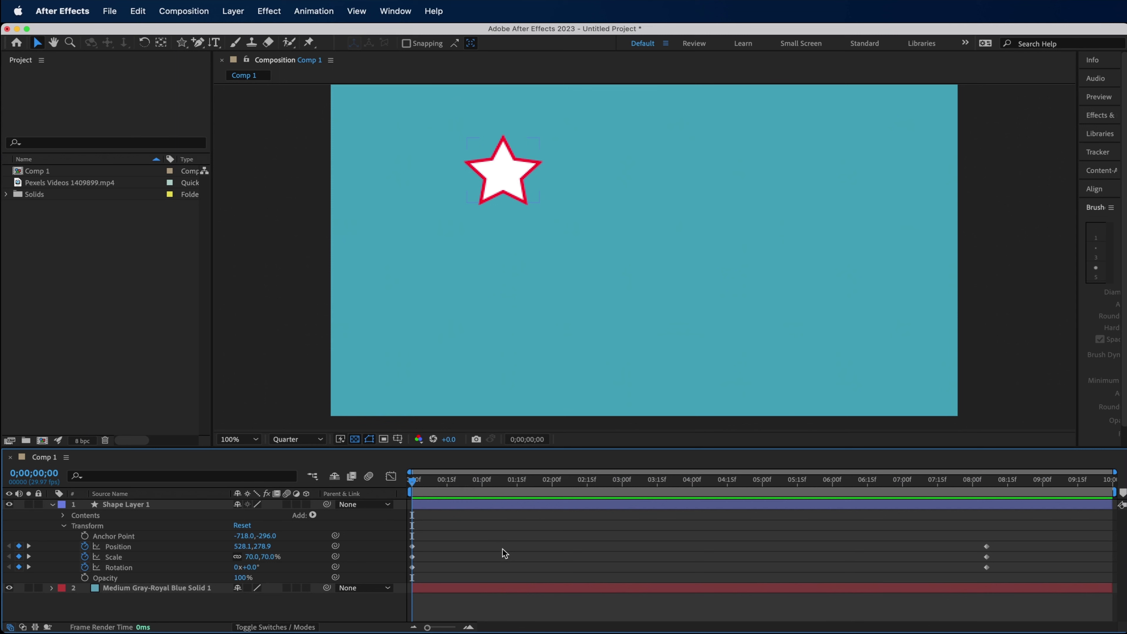